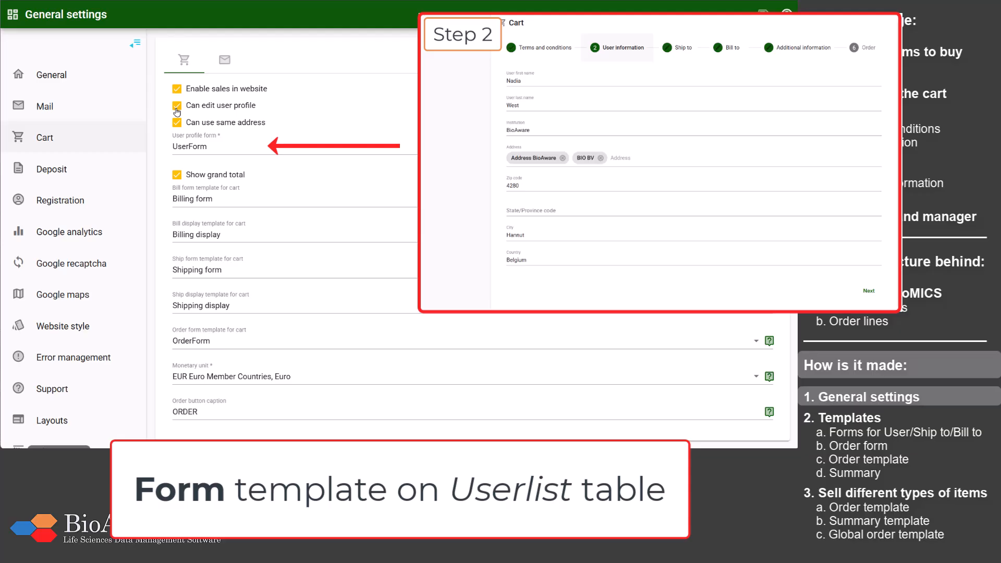
# Step: Set the cart's user profile form to UserForm and its bill form template to Billing form
pyautogui.click(213, 147)
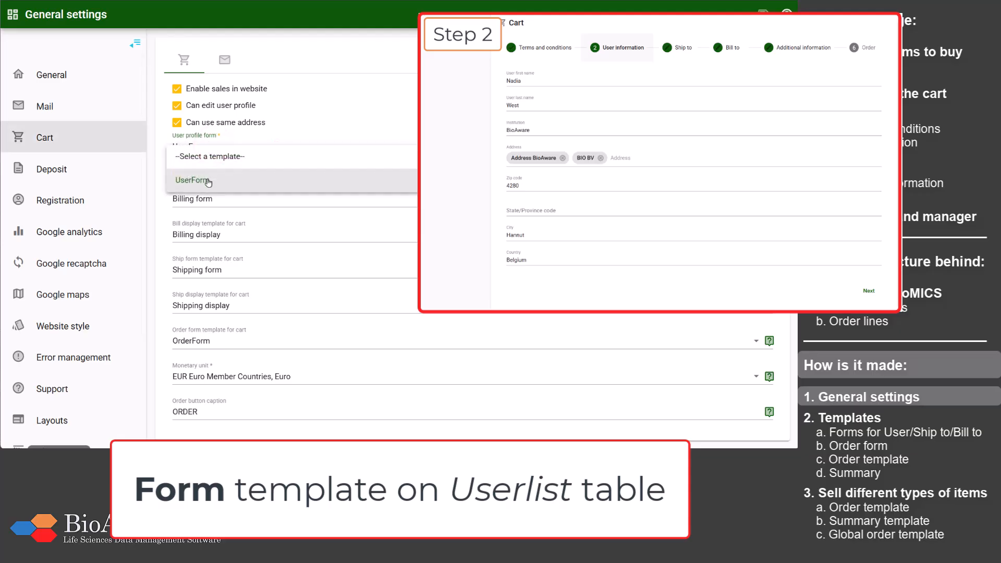
pyautogui.click(208, 181)
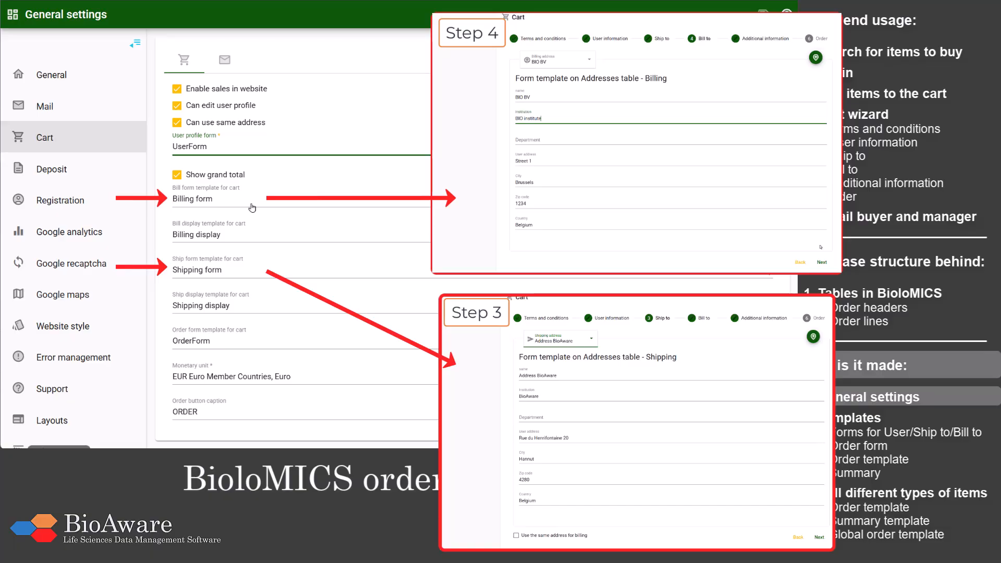
pyautogui.click(252, 208)
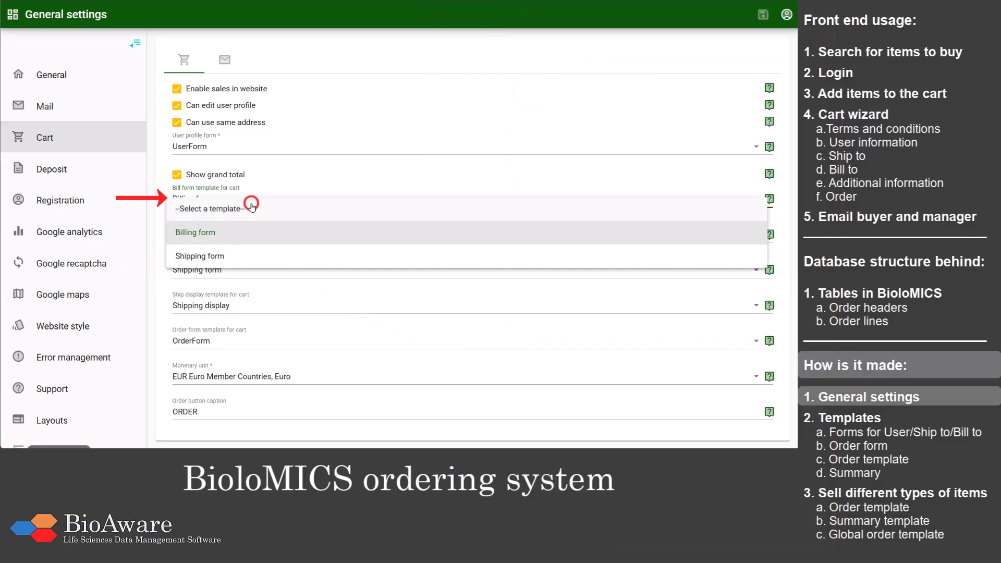
pyautogui.click(241, 236)
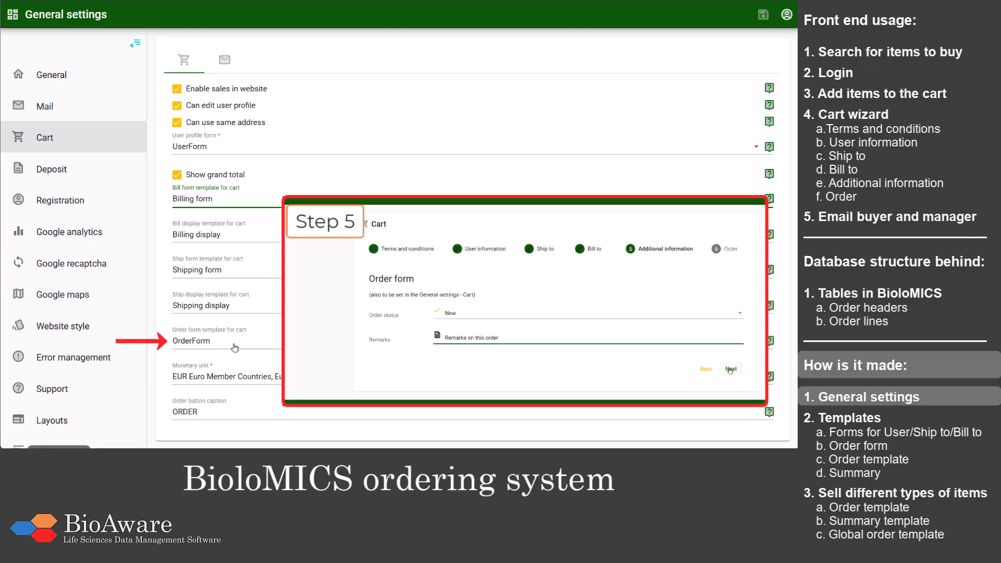
# Step: Set the cart's order form template to OrderForm and open the order button caption for editing
pyautogui.click(235, 348)
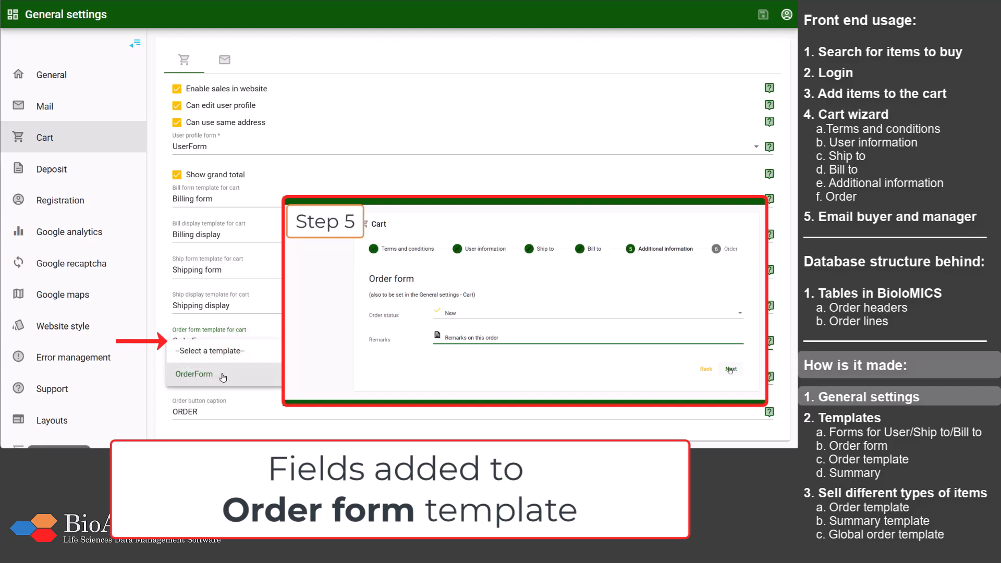
pyautogui.click(223, 375)
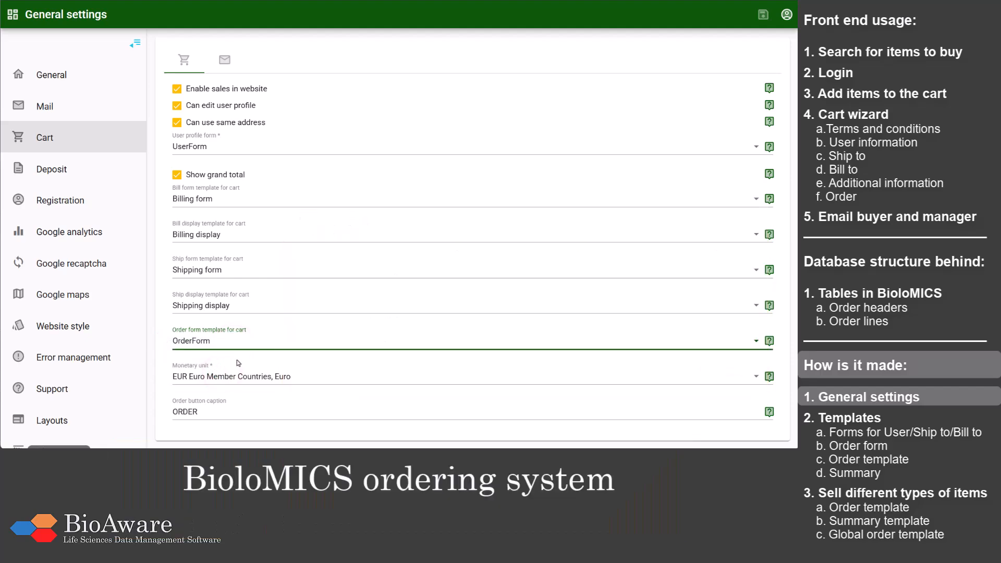
pyautogui.click(239, 364)
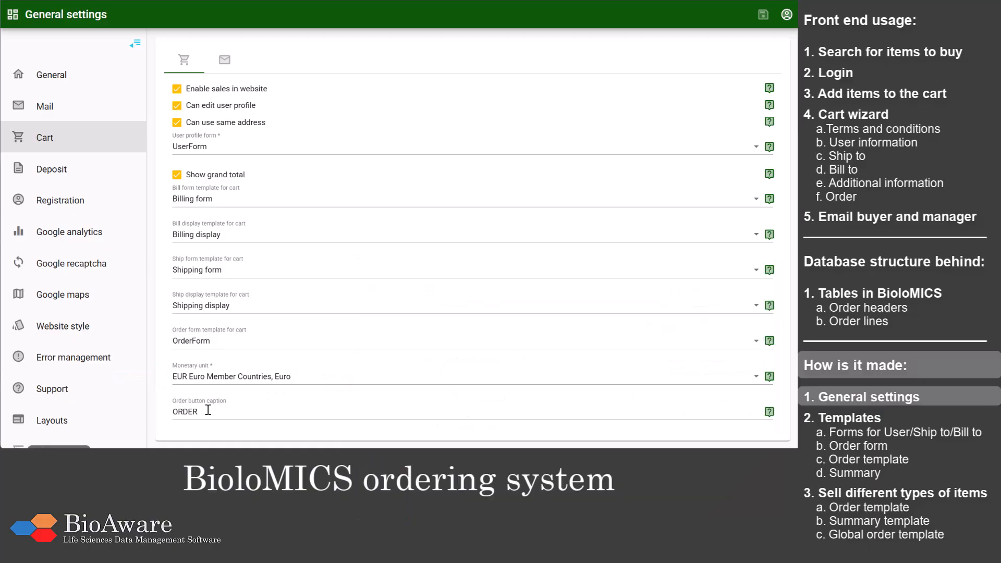
pyautogui.click(207, 412)
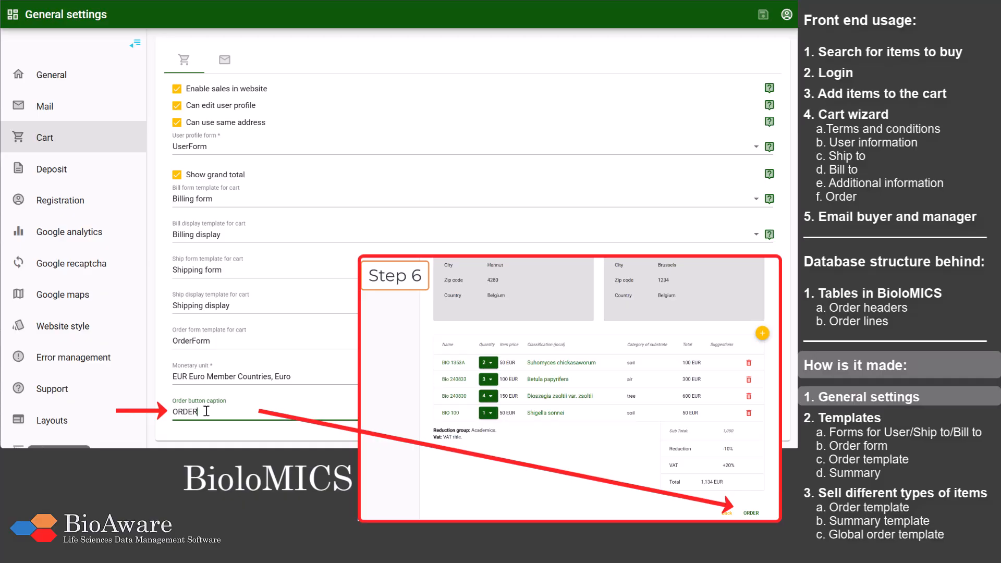
# Step: Open the website's templates management and filter the template list to the Form type
pyautogui.click(13, 15)
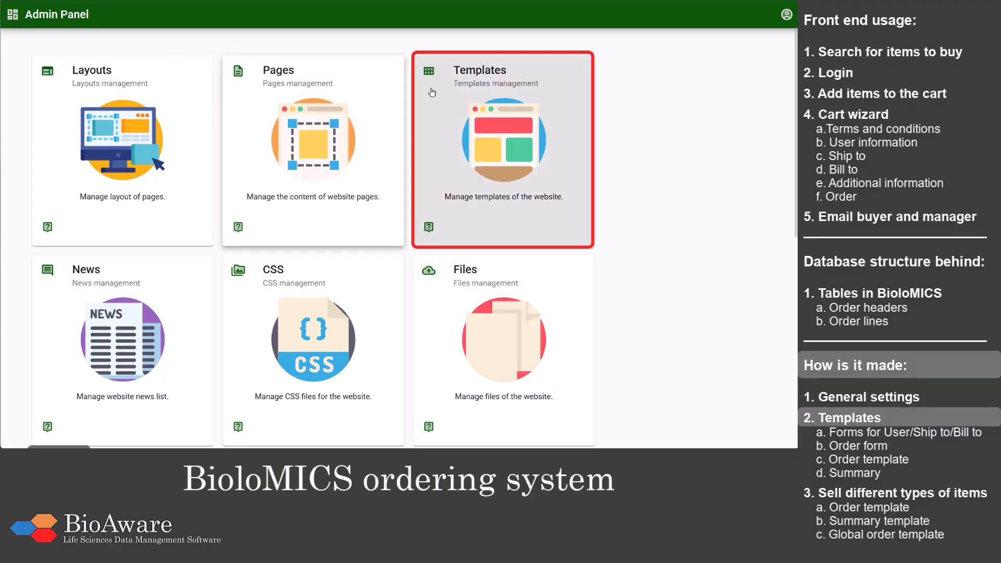
pyautogui.click(457, 103)
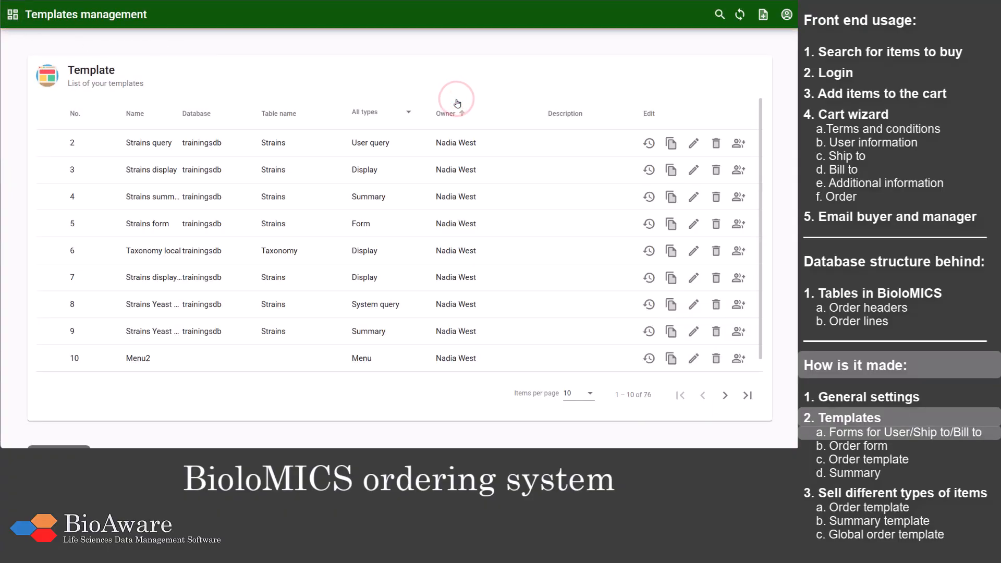
pyautogui.click(376, 111)
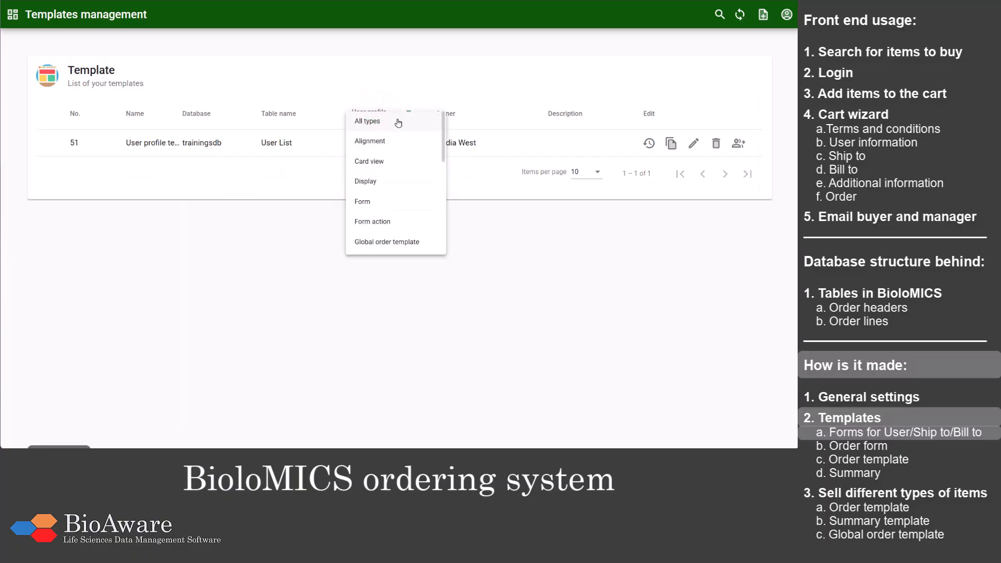
pyautogui.click(390, 201)
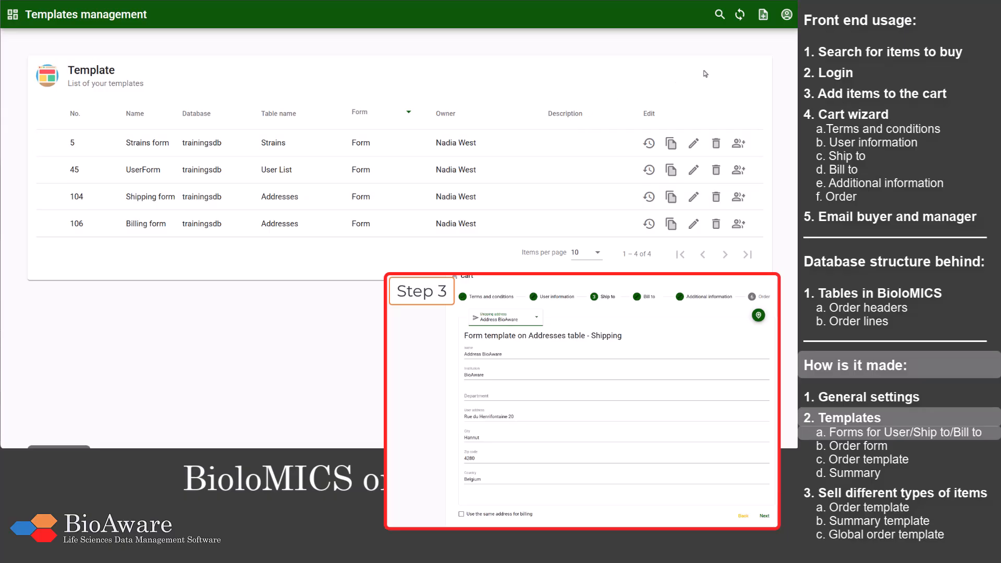
# Step: Create a Form template named "Shipping form example" on the Addresses table of the trainingsdb database
pyautogui.click(763, 15)
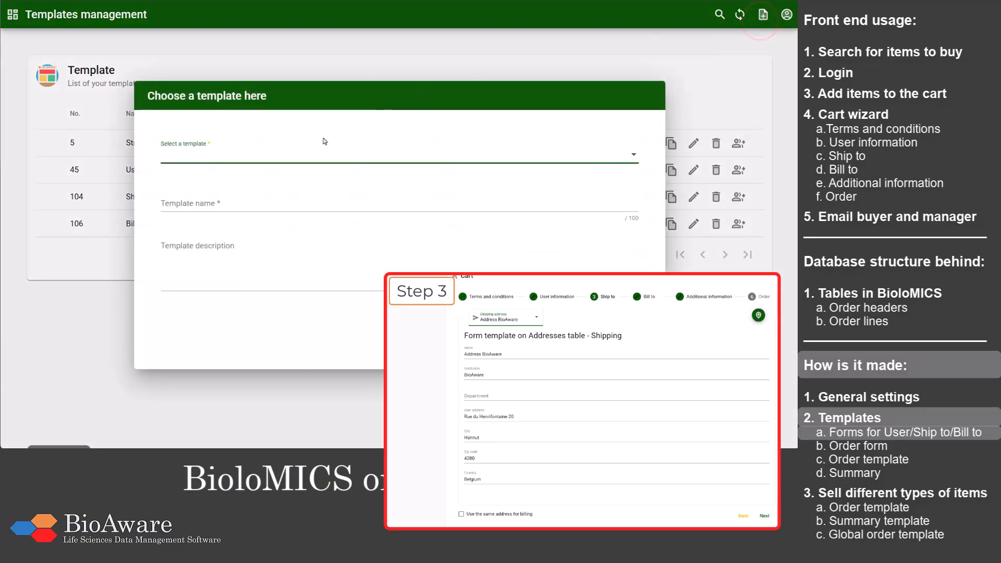
pyautogui.click(307, 155)
pyautogui.click(273, 232)
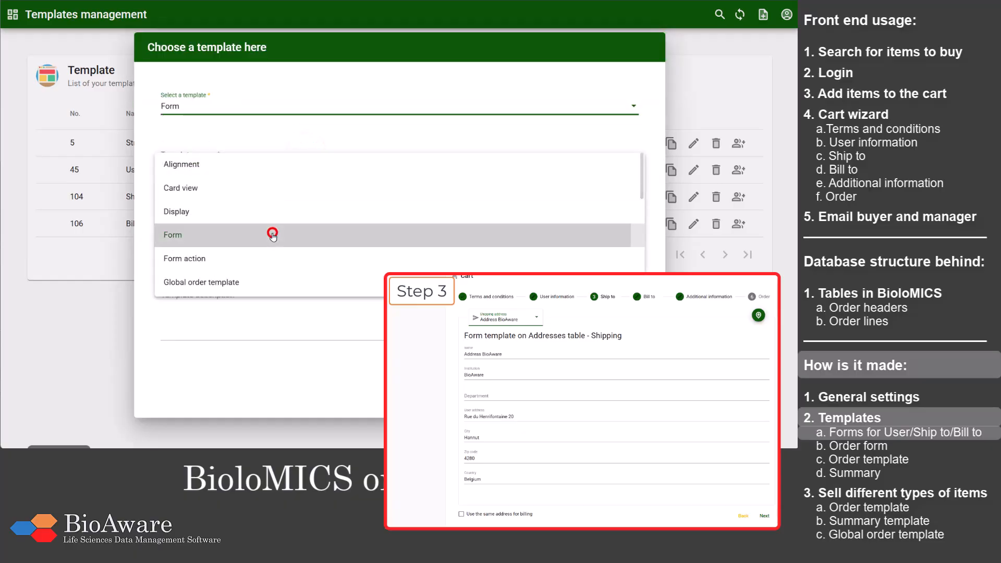
pyautogui.click(256, 158)
pyautogui.write('S')
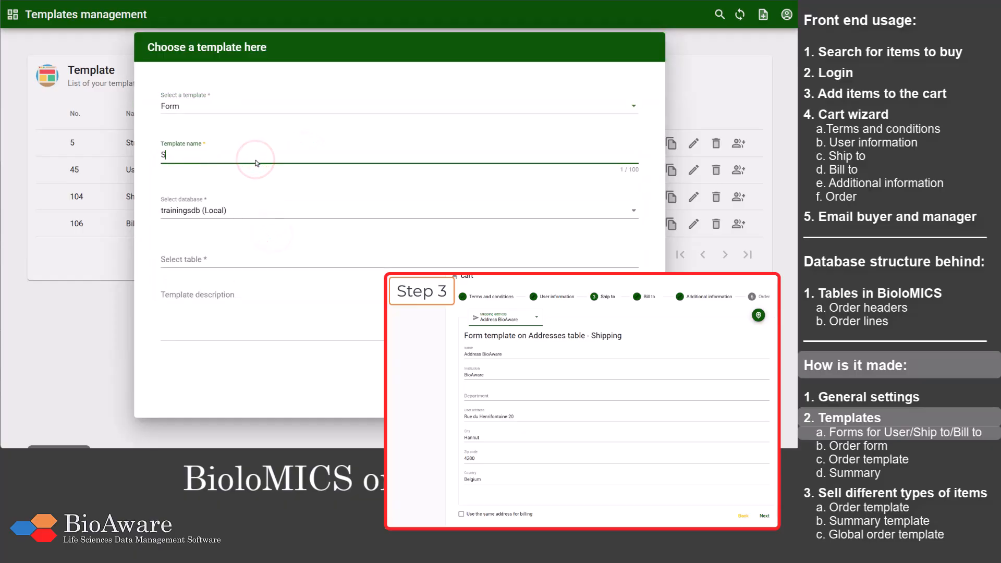
pyautogui.write('hipping form example')
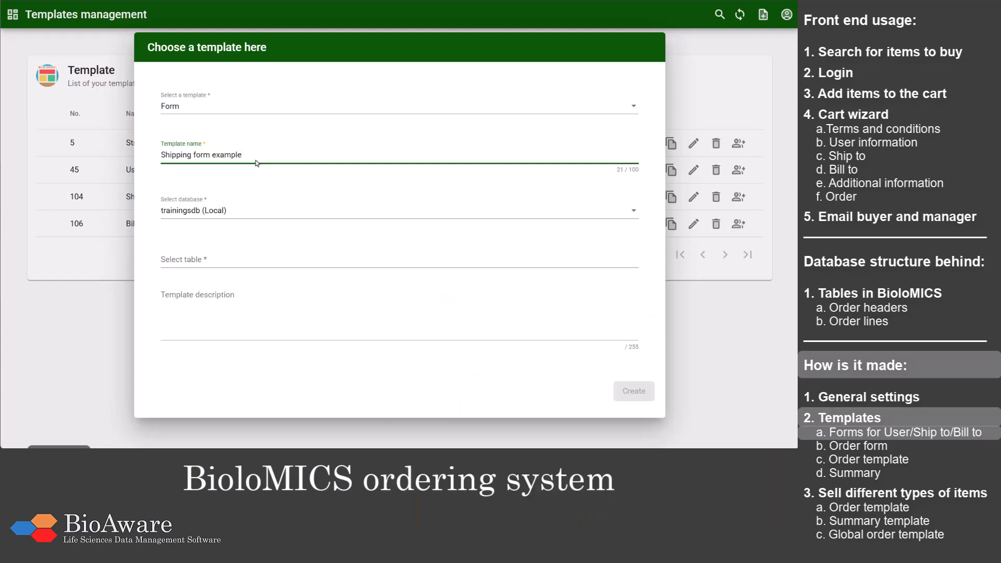
pyautogui.click(228, 257)
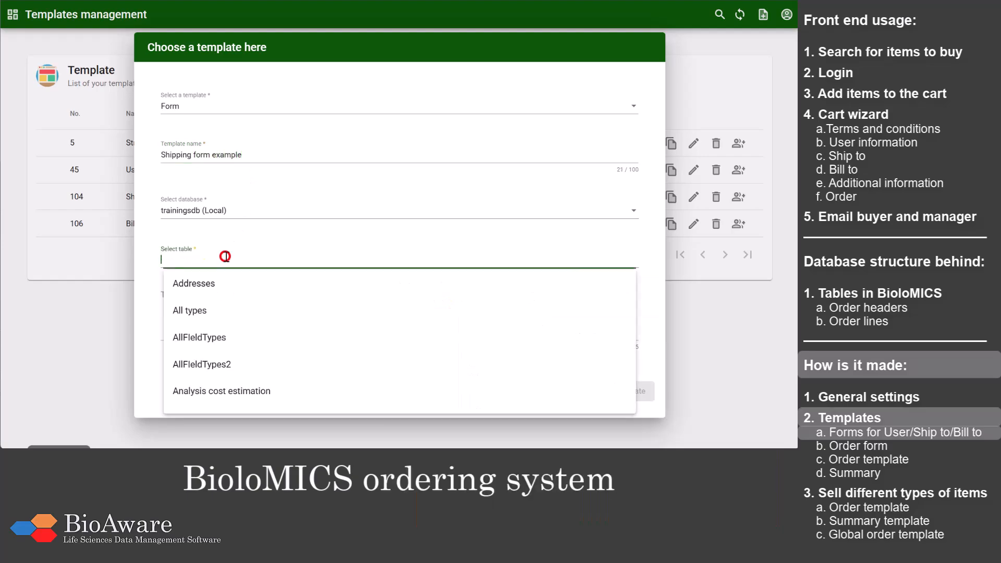
pyautogui.click(218, 283)
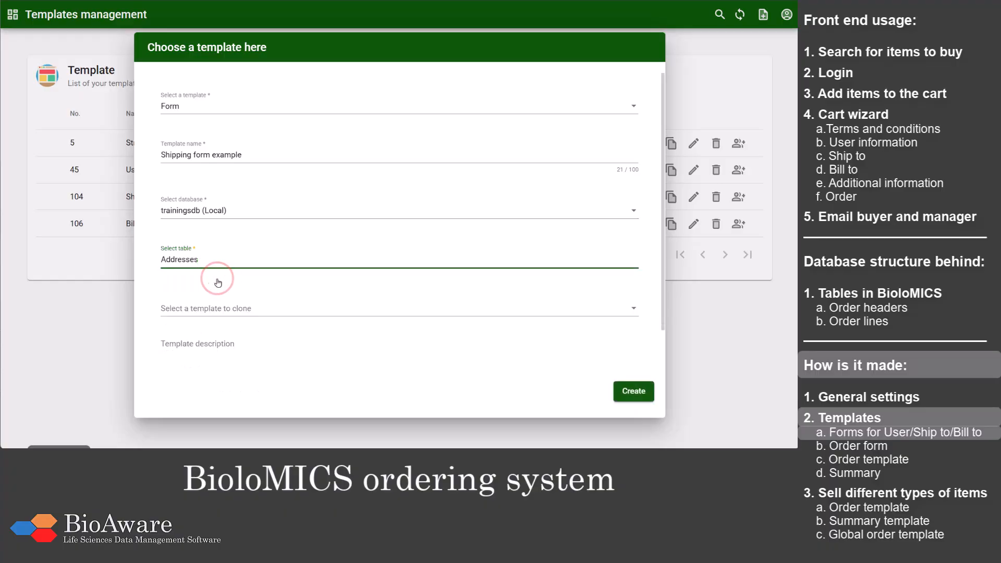
pyautogui.click(633, 398)
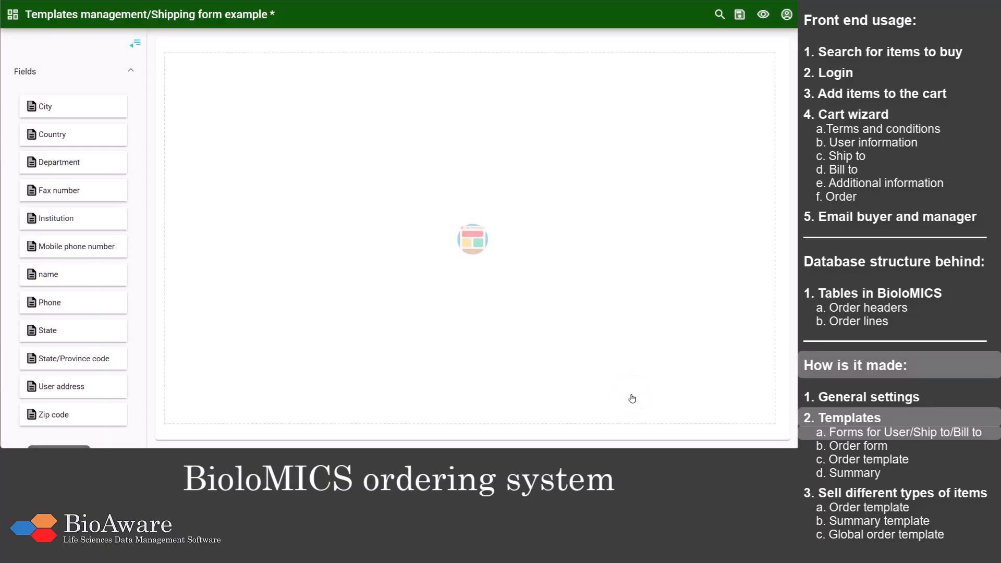
# Step: Add the name, Institution, City and Country fields to the shipping form, save it and return to the template list
pyautogui.moveTo(90, 273); pyautogui.dragTo(262, 125)
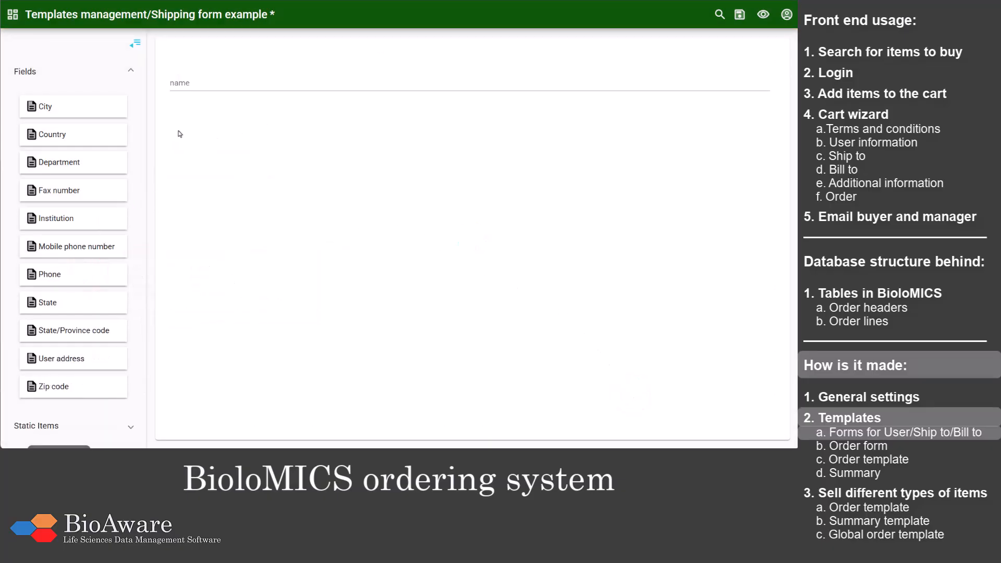
pyautogui.moveTo(100, 216); pyautogui.dragTo(239, 111)
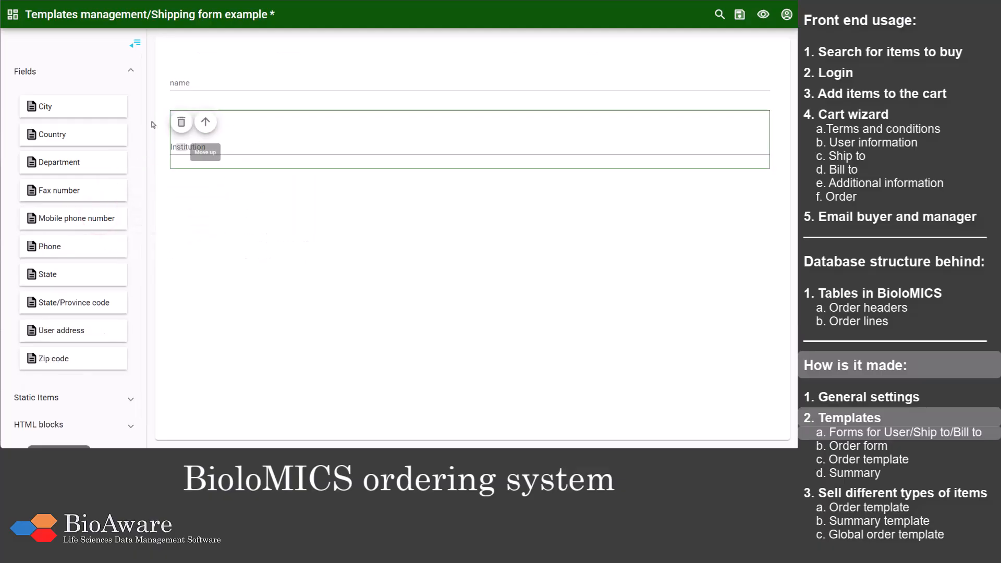
pyautogui.moveTo(112, 108)
pyautogui.moveTo(112, 108); pyautogui.dragTo(244, 222)
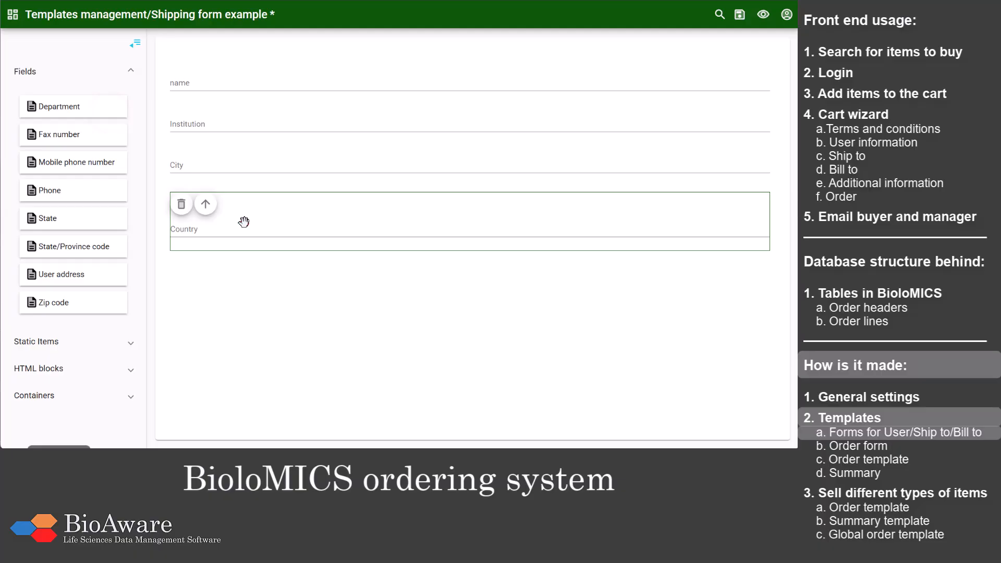
pyautogui.click(244, 222)
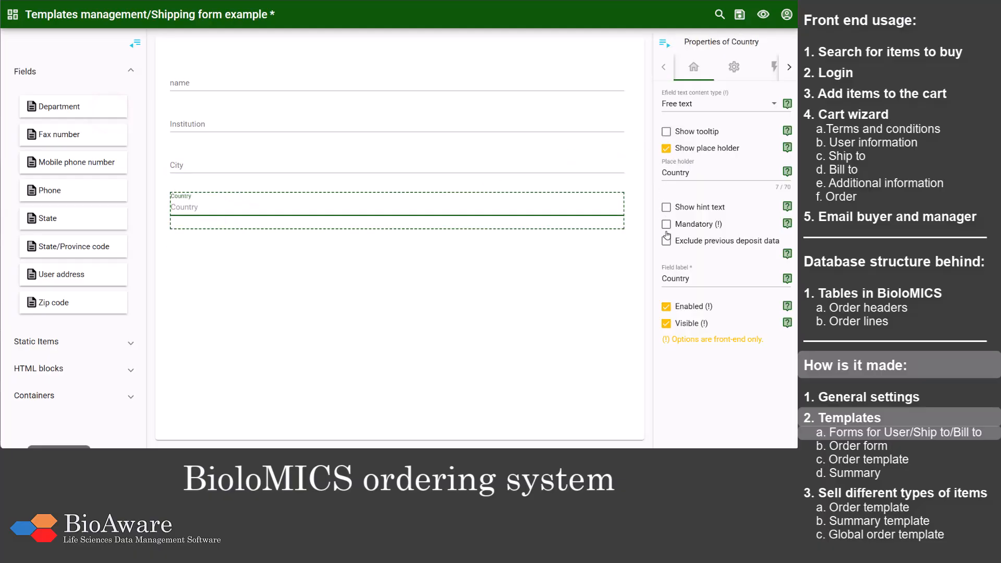
pyautogui.click(740, 15)
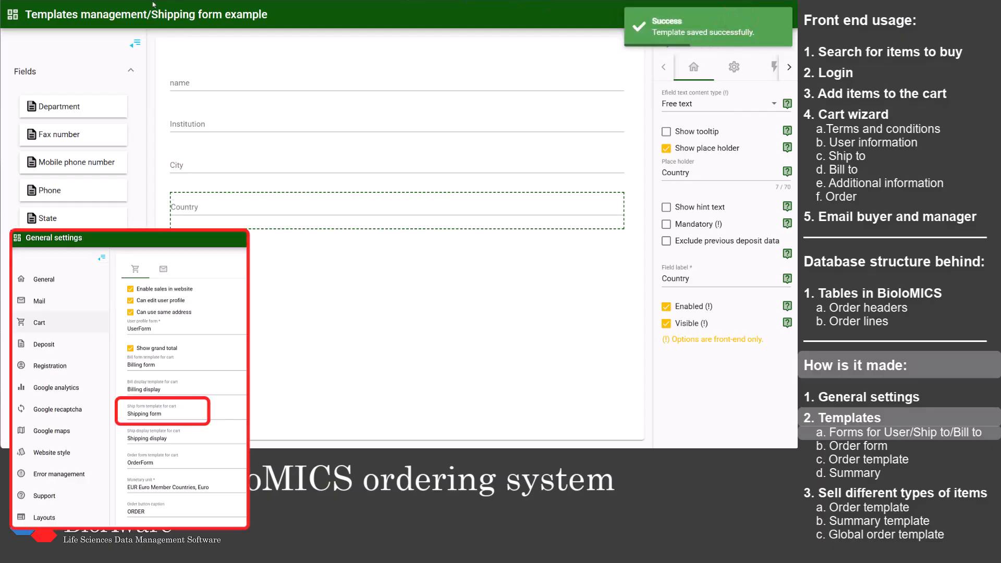
pyautogui.click(128, 16)
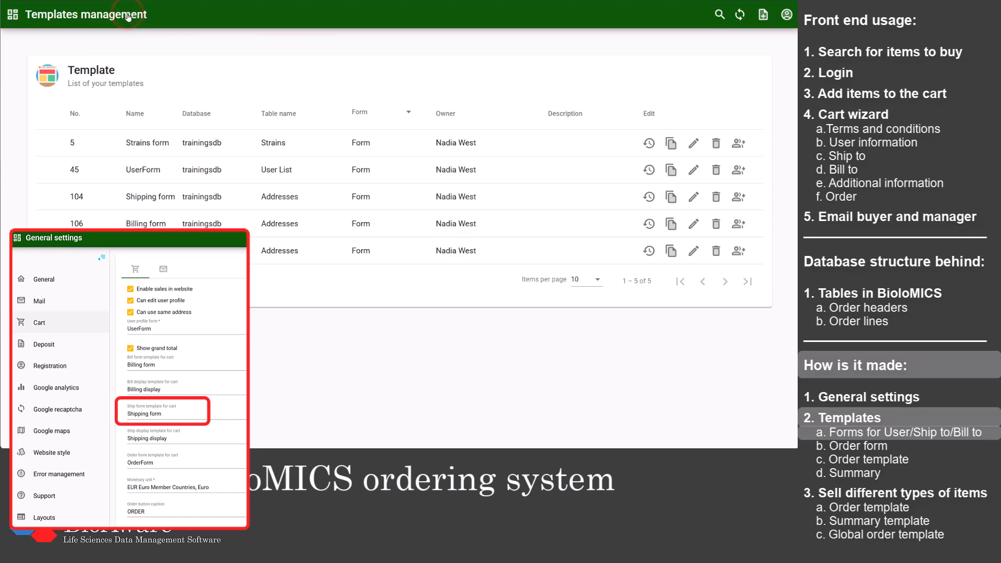
# Step: Start a new Form template named "Billing form example" on the Addresses table
pyautogui.click(764, 15)
pyautogui.click(329, 156)
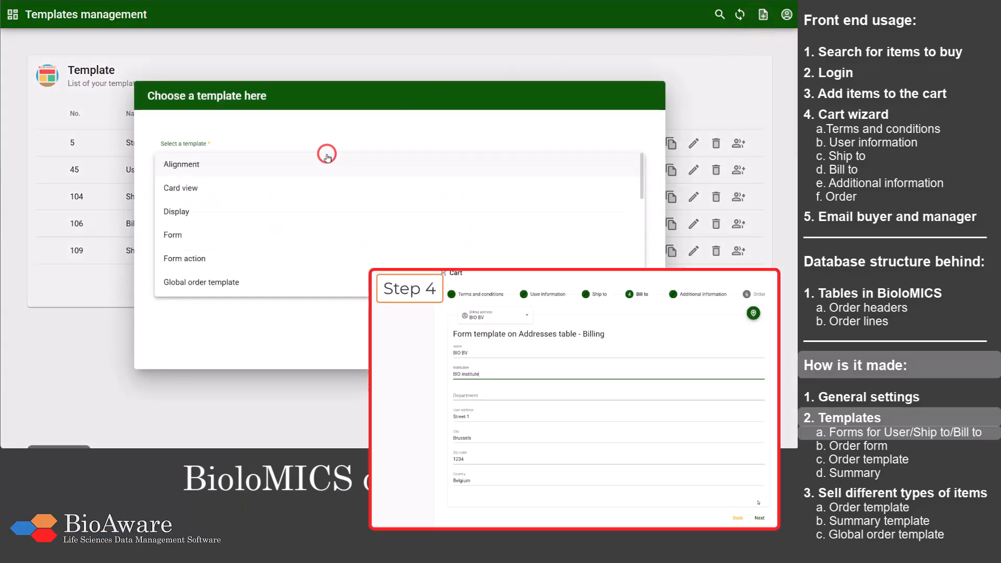
pyautogui.click(296, 233)
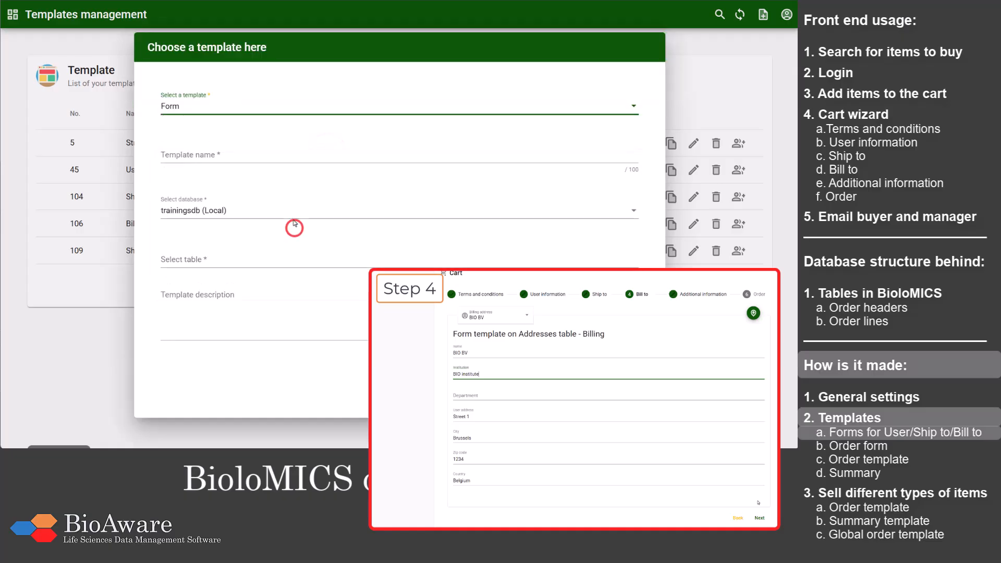
pyautogui.click(284, 156)
pyautogui.write('Billing')
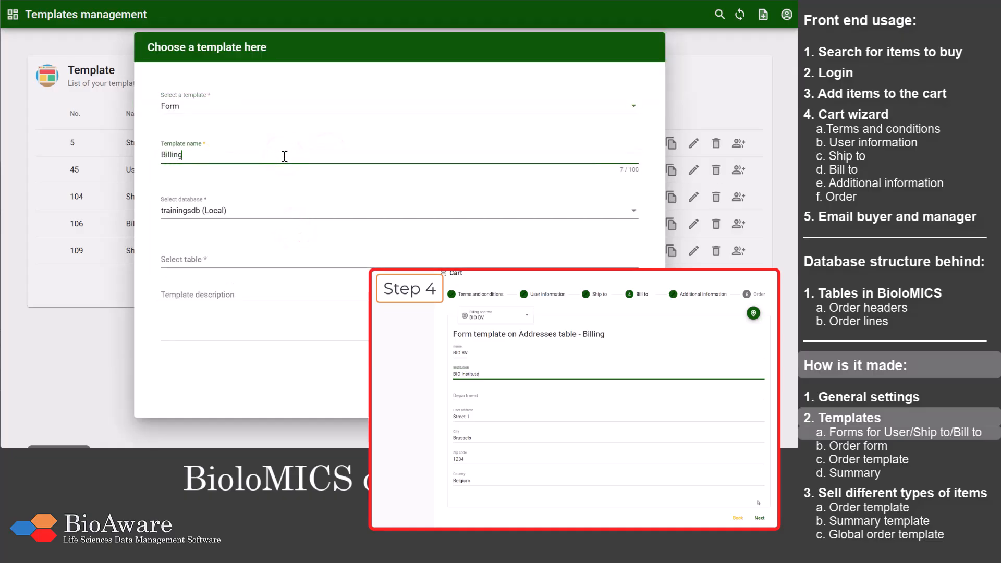
pyautogui.write(' form example')
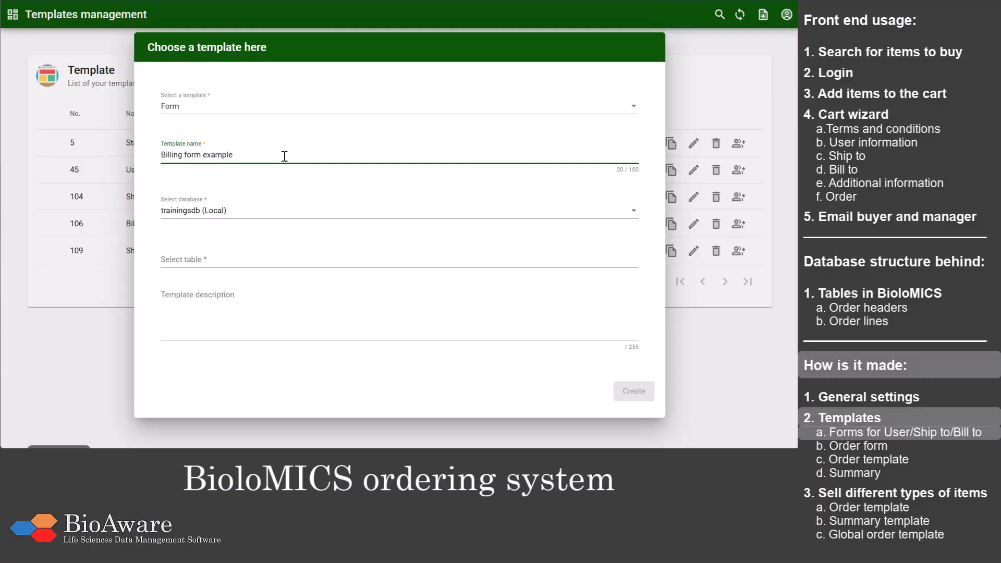
pyautogui.click(219, 259)
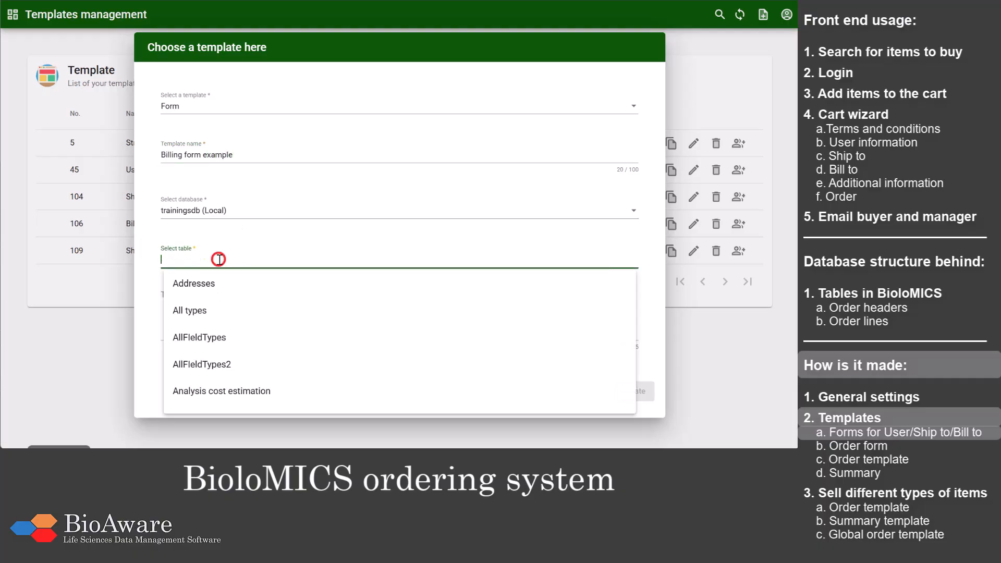
pyautogui.click(217, 283)
# Step: Create the billing template as a clone of "Shipping form example" and save it
pyautogui.click(218, 308)
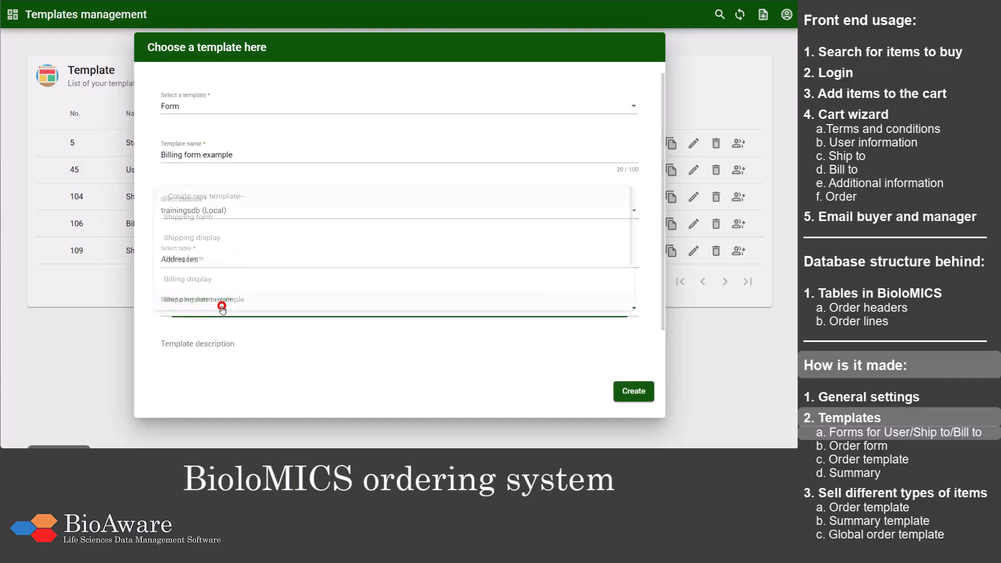
pyautogui.click(252, 299)
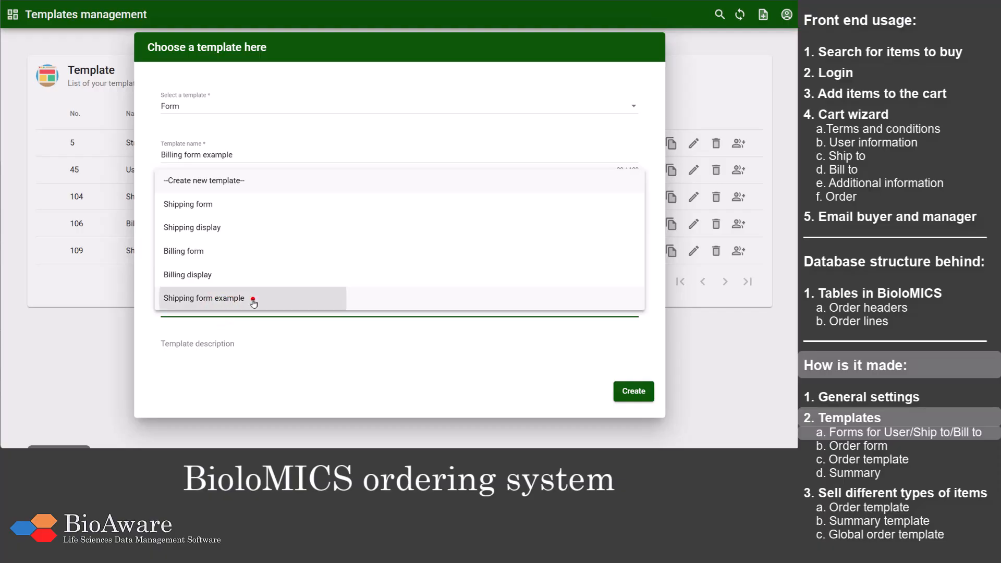
pyautogui.click(645, 393)
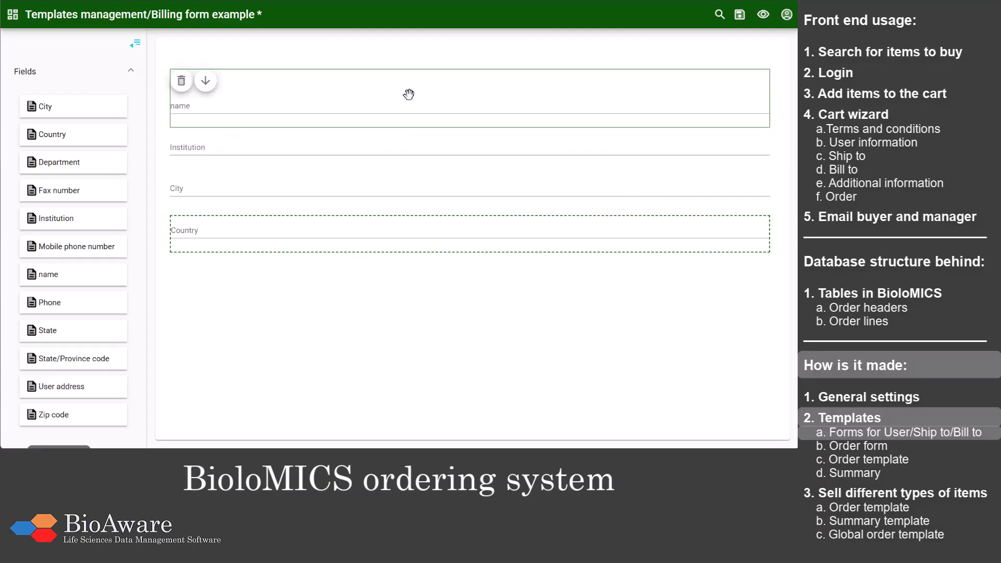
pyautogui.click(410, 96)
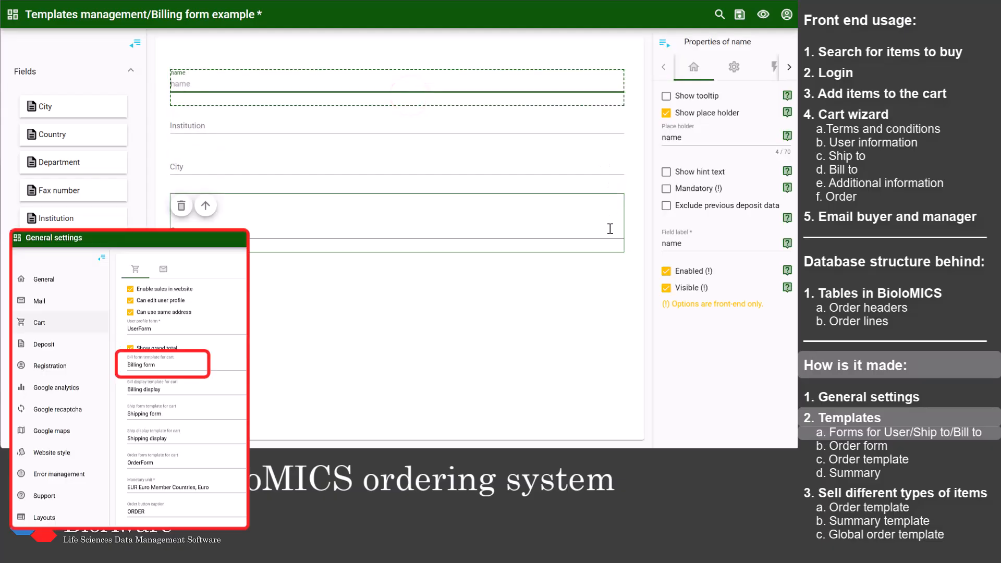
pyautogui.click(746, 20)
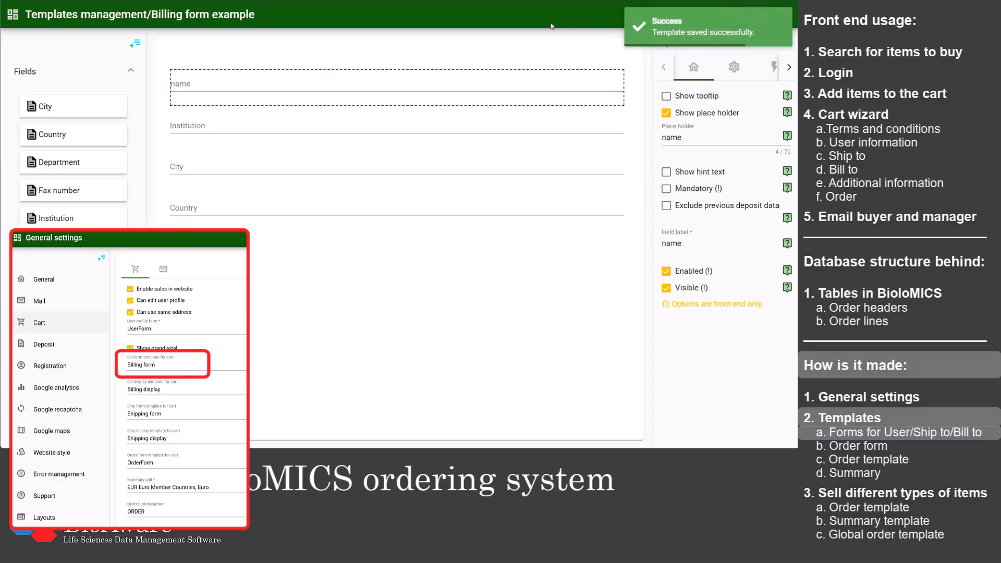
# Step: Return to the template list, filter it to Display templates and search for "shipp"
pyautogui.click(147, 14)
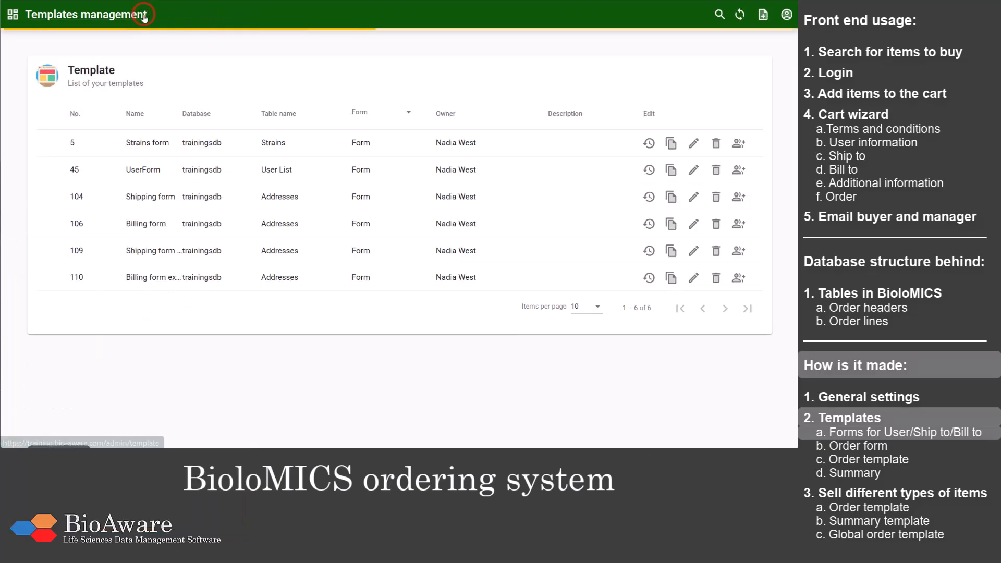
pyautogui.click(361, 118)
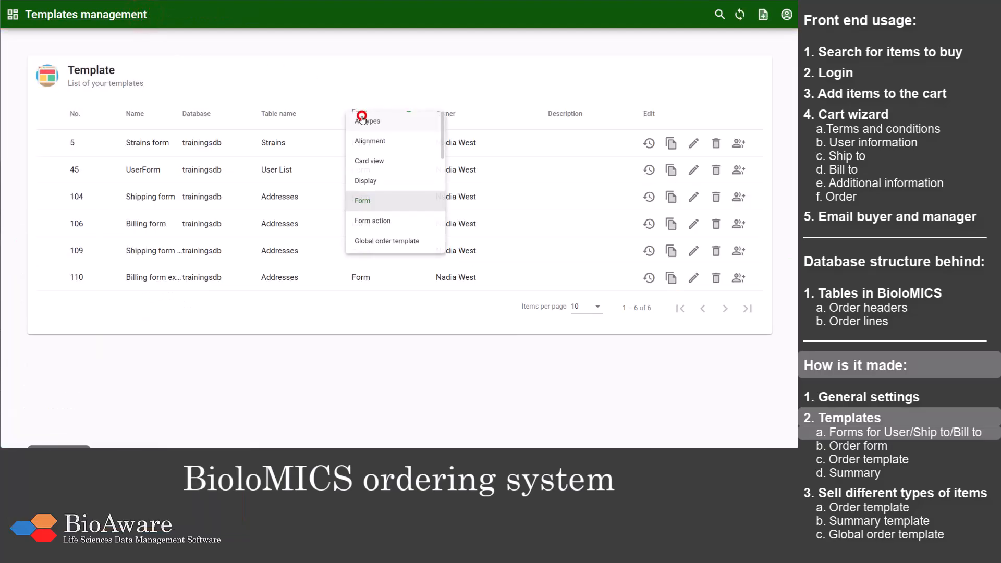
pyautogui.click(398, 186)
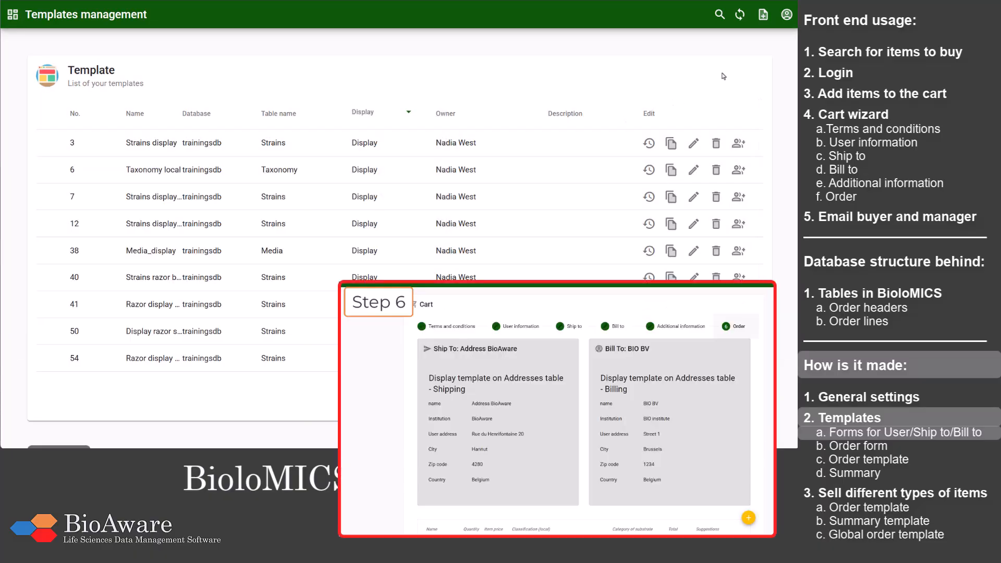
pyautogui.click(719, 16)
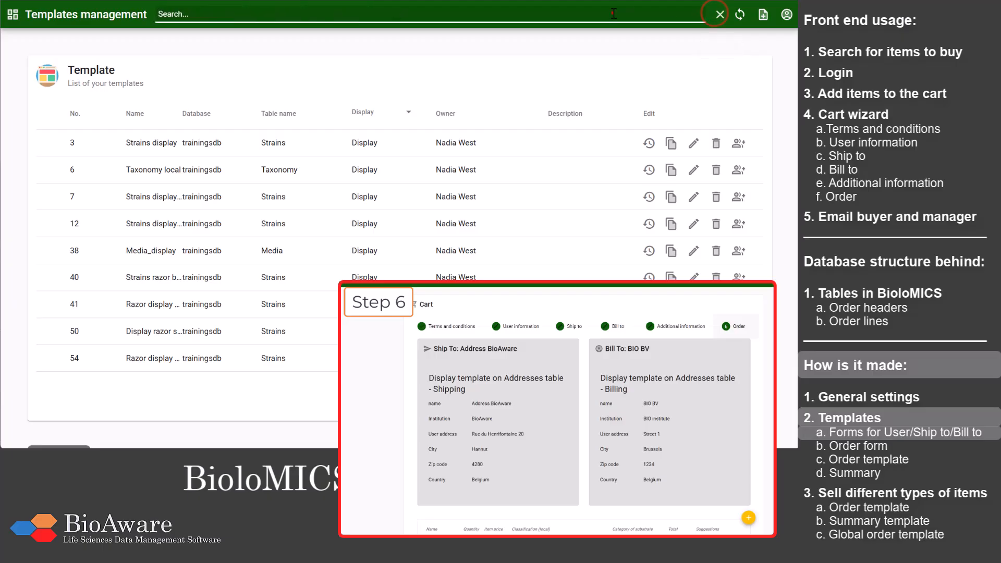
pyautogui.write('shipp')
pyautogui.click(694, 142)
# Step: Start a new Display template named "Shipping display example" on the Addresses table of trainingsdb
pyautogui.click(764, 16)
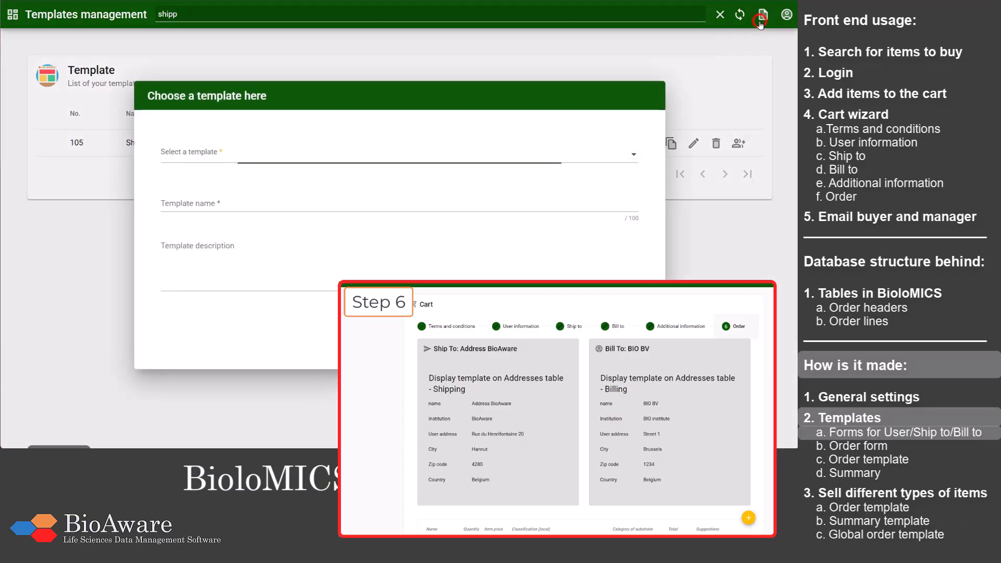
pyautogui.click(300, 162)
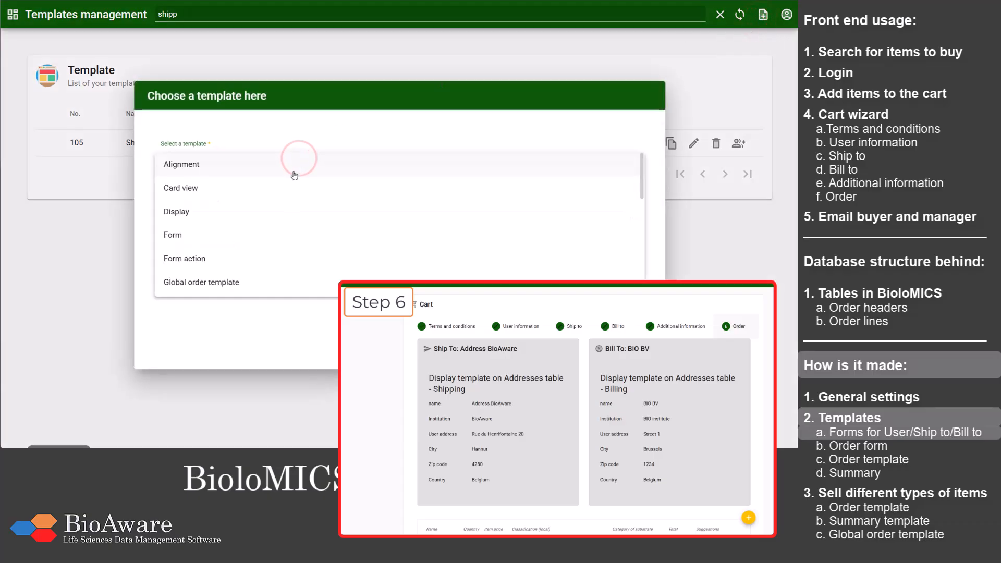
pyautogui.click(273, 206)
pyautogui.click(243, 151)
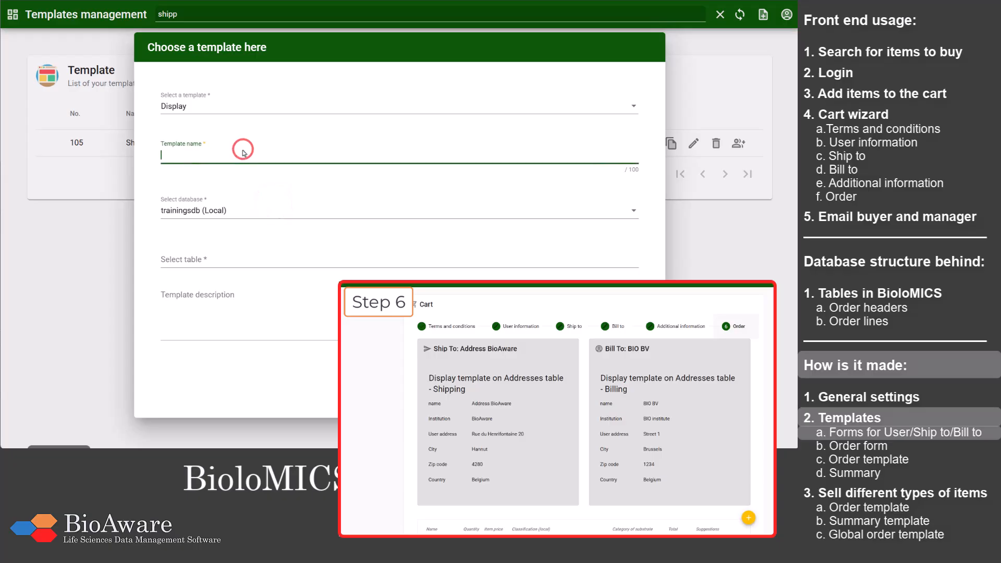
pyautogui.write('Shipping display example')
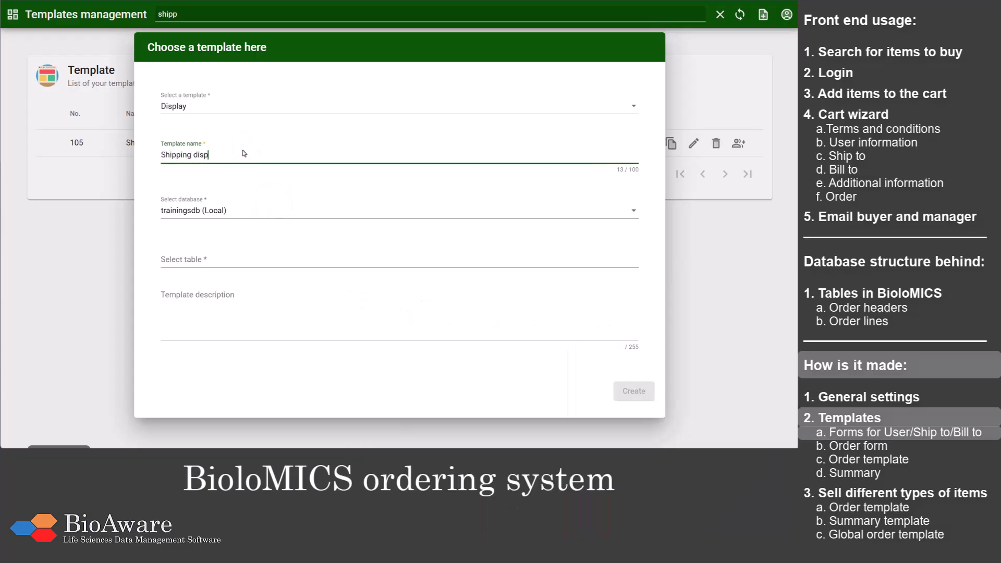
pyautogui.click(211, 258)
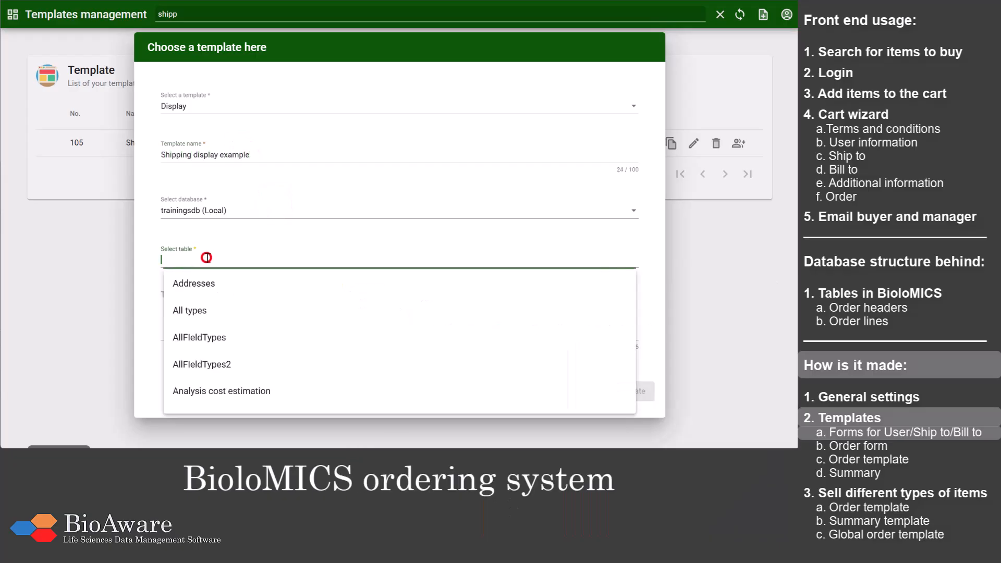
pyautogui.click(204, 282)
# Step: Create the shipping display template as a clone of "Shipping form example" and save it
pyautogui.click(207, 309)
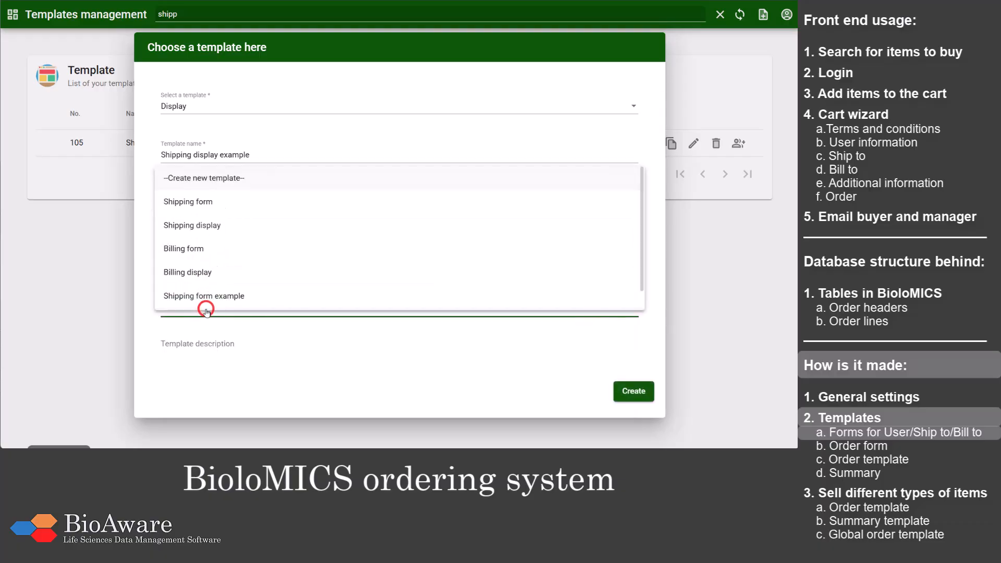
pyautogui.click(261, 297)
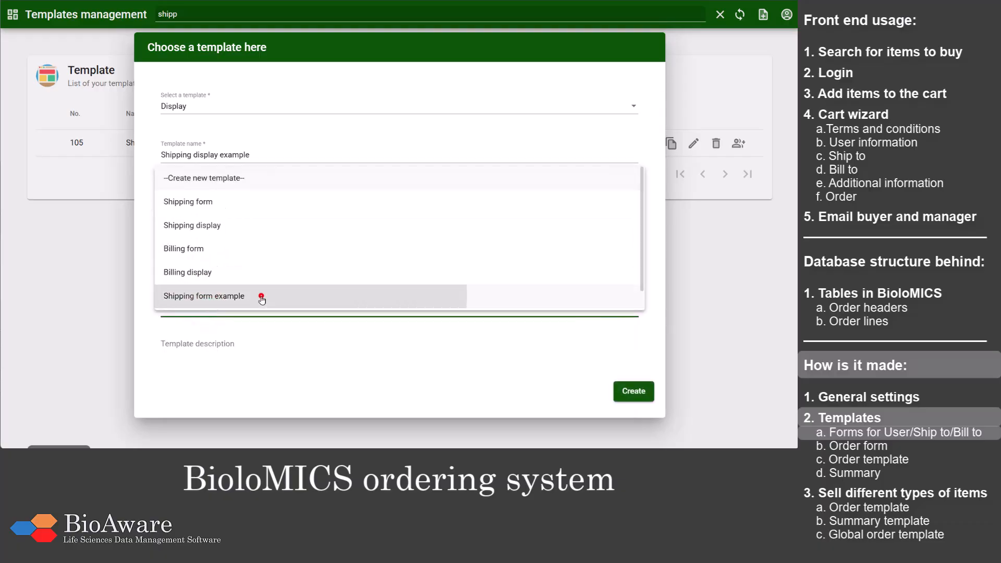
pyautogui.click(622, 390)
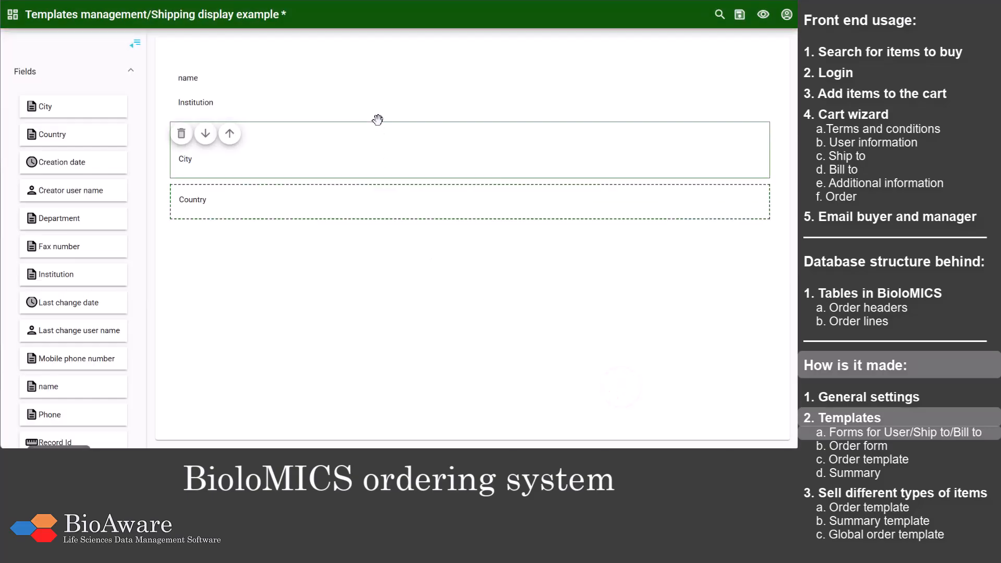
pyautogui.click(376, 104)
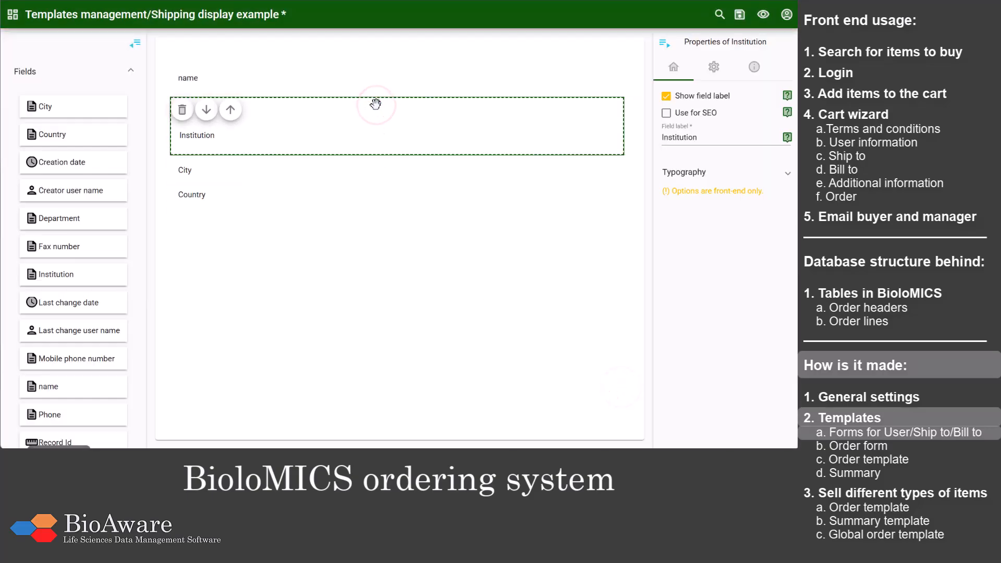
pyautogui.click(740, 15)
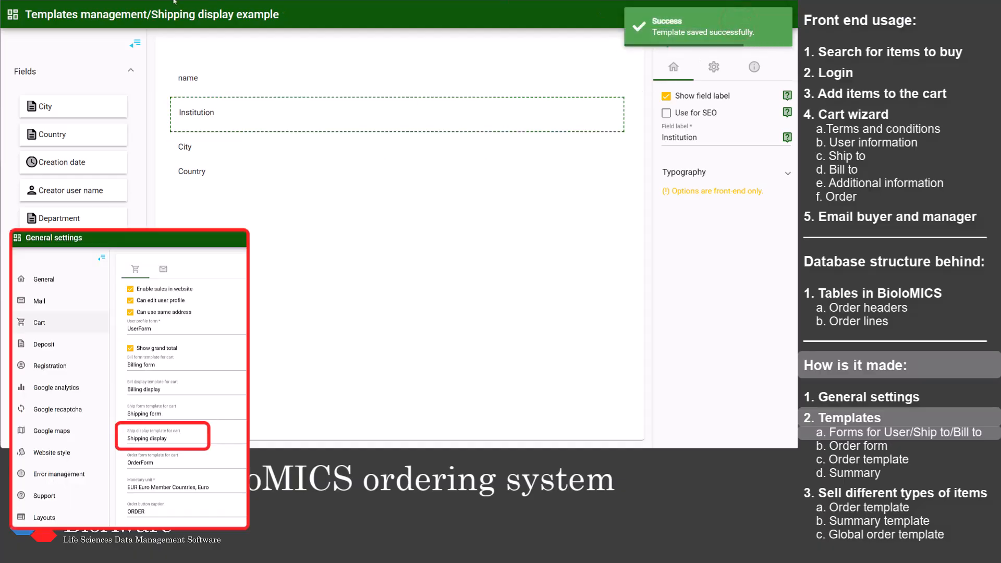
# Step: Search the Display templates for "billi", inspect the existing Billing display template and return to the list
pyautogui.click(126, 16)
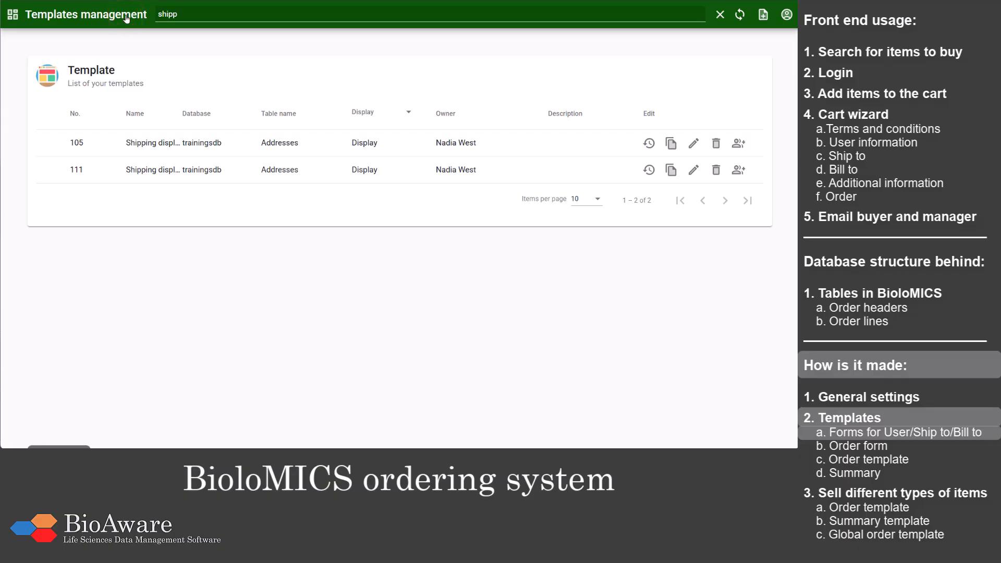
pyautogui.doubleClick(187, 14)
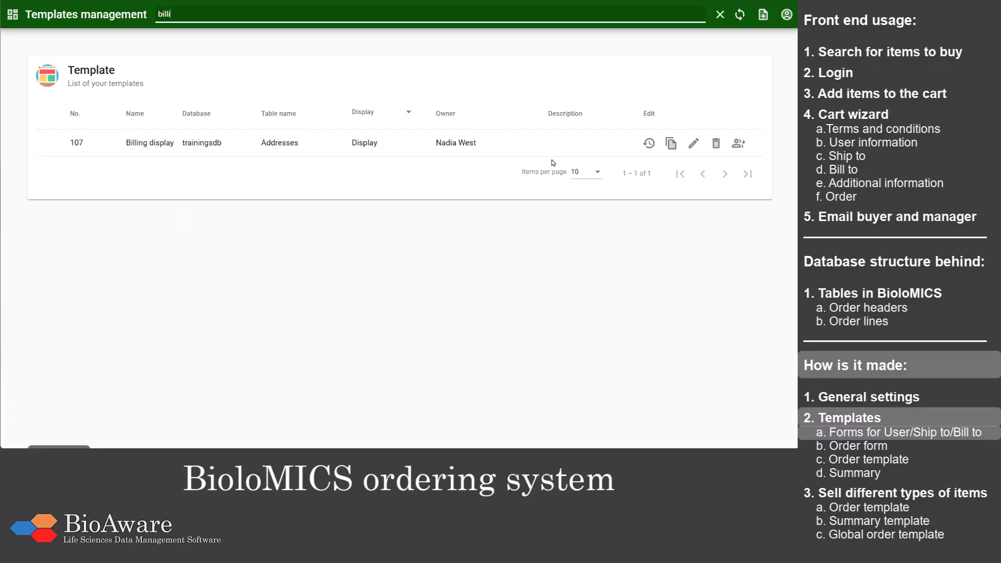
pyautogui.click(693, 143)
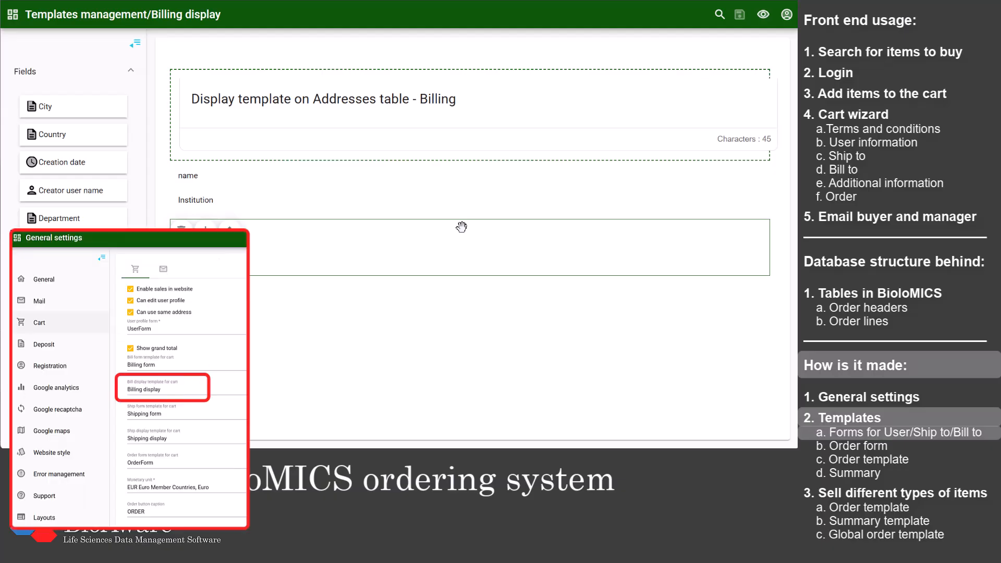
pyautogui.click(117, 15)
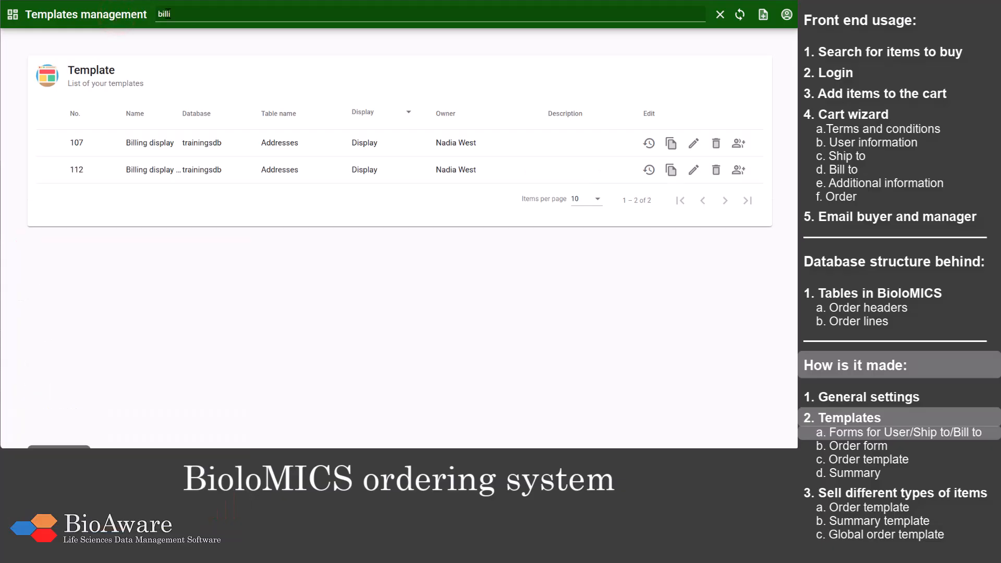
# Step: Filter the template list to Order form templates, clear the search and open OrderForm
pyautogui.click(392, 113)
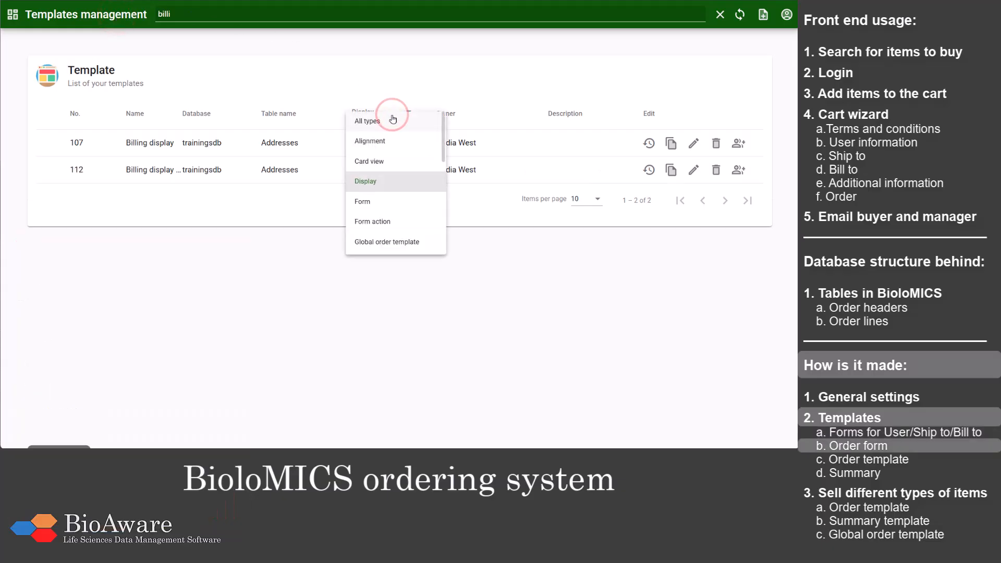
pyautogui.scroll(-3, 399, 143)
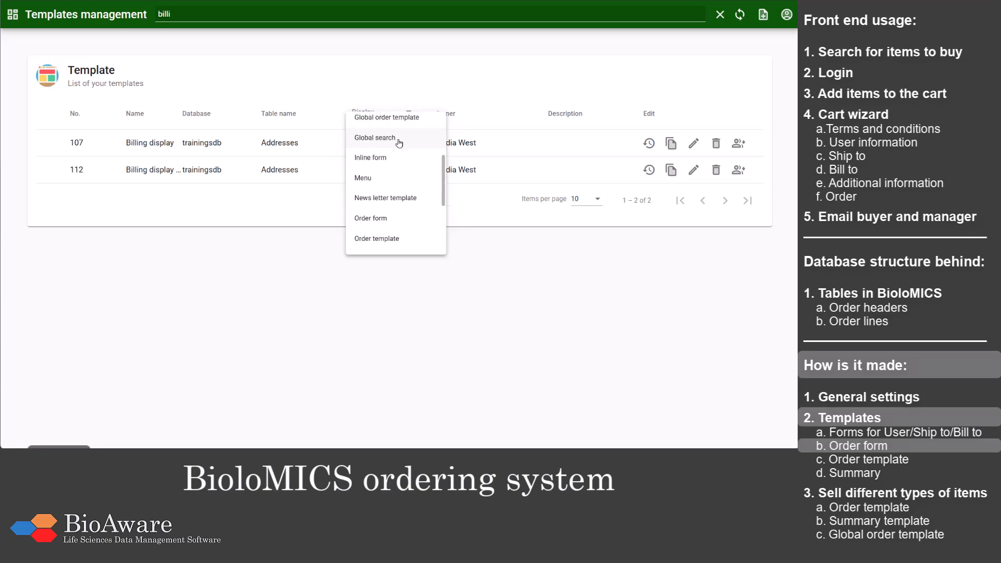
pyautogui.click(384, 218)
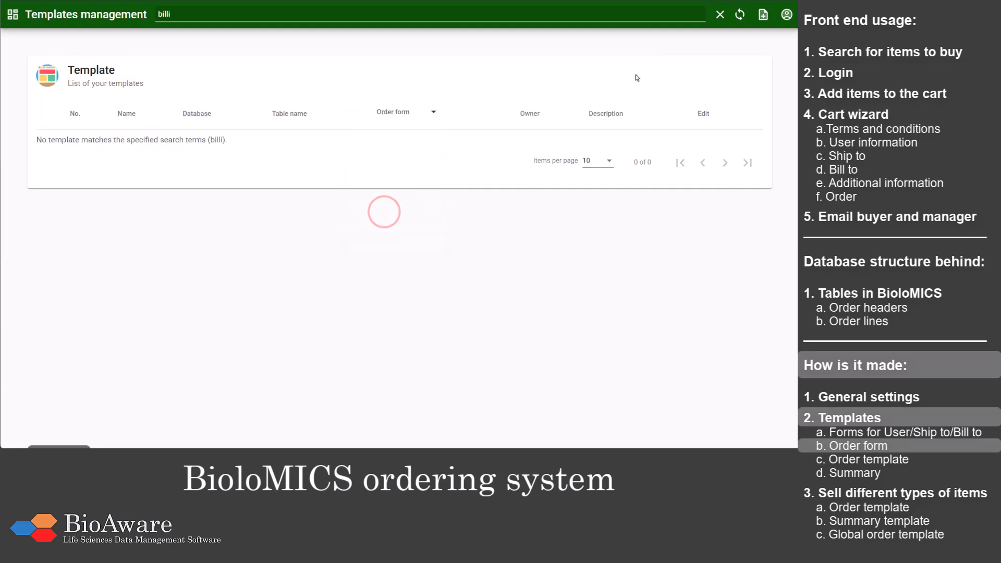
pyautogui.click(720, 15)
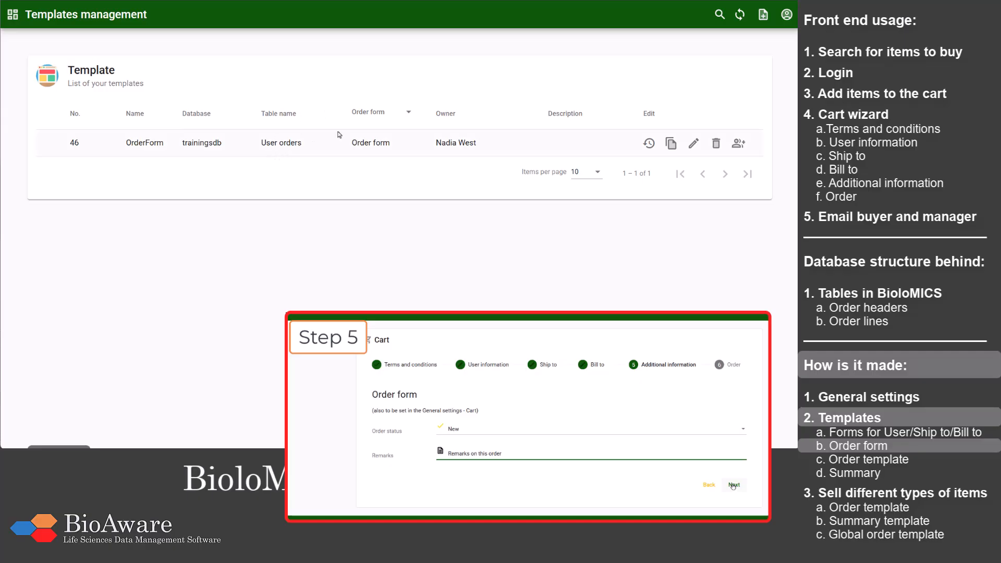
pyautogui.click(692, 145)
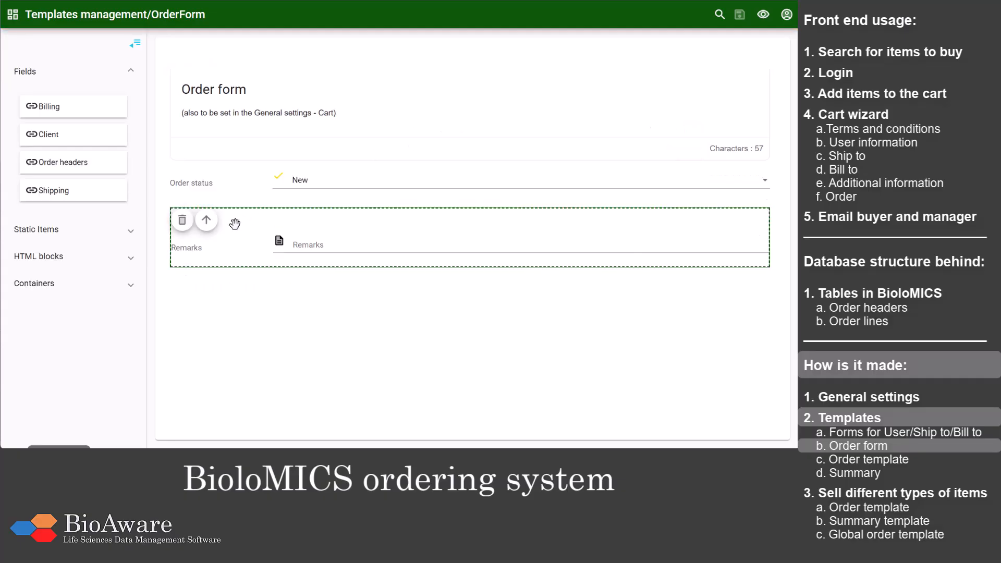
# Step: Examine the properties of the Remarks field and the general template settings of OrderForm
pyautogui.click(217, 255)
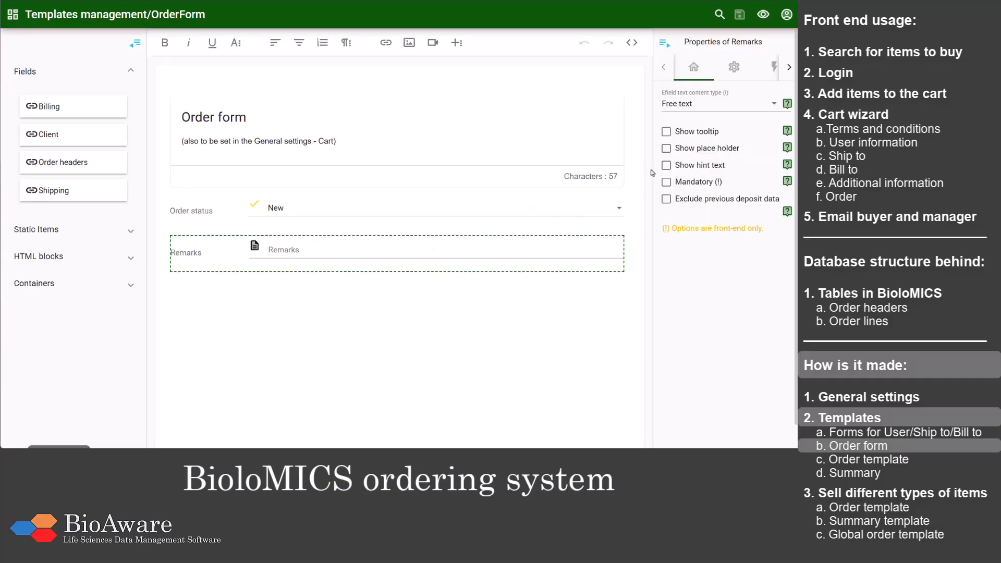
pyautogui.click(734, 68)
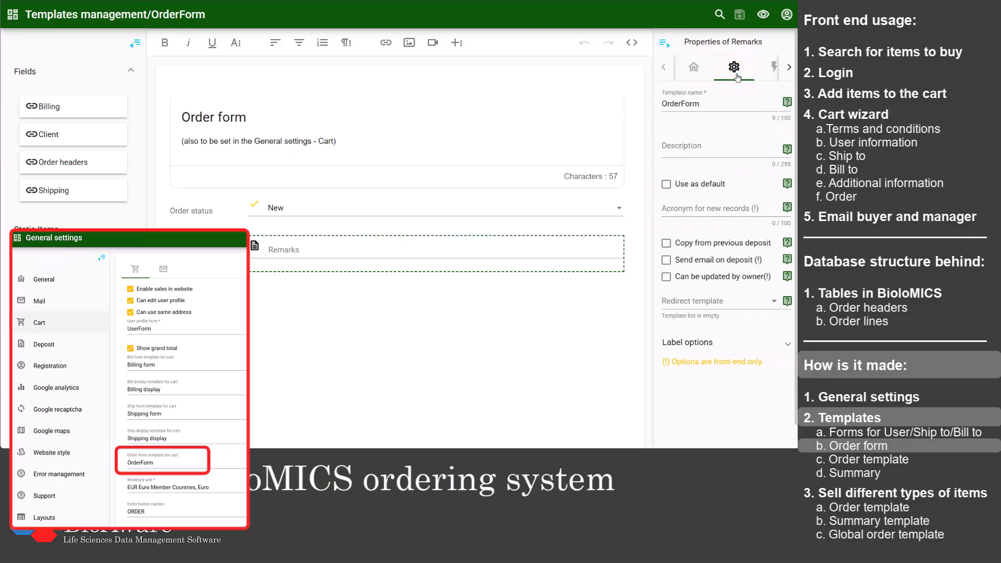
pyautogui.click(693, 67)
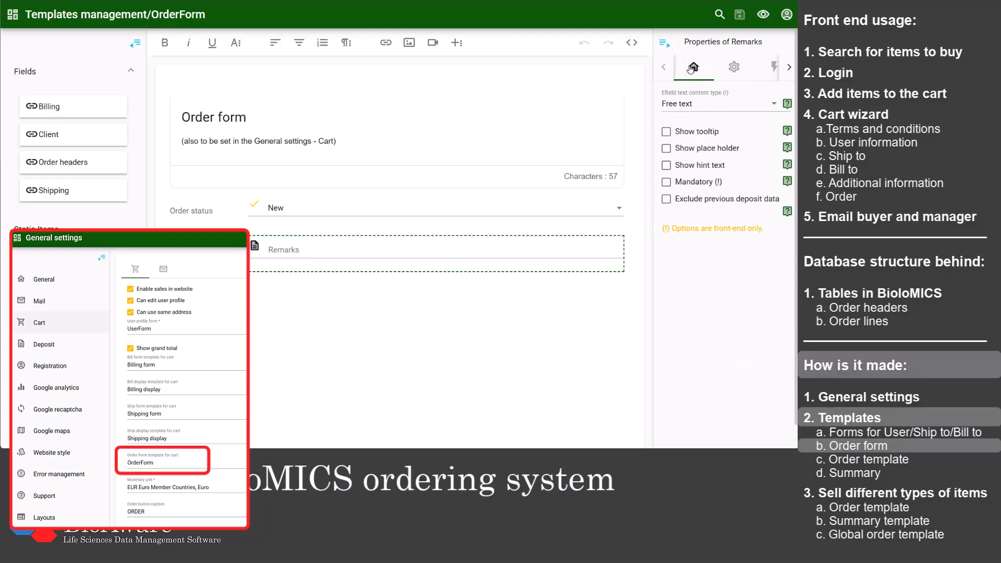
# Step: Return to the template list, filter it to Order template and open the Strains order template
pyautogui.click(125, 14)
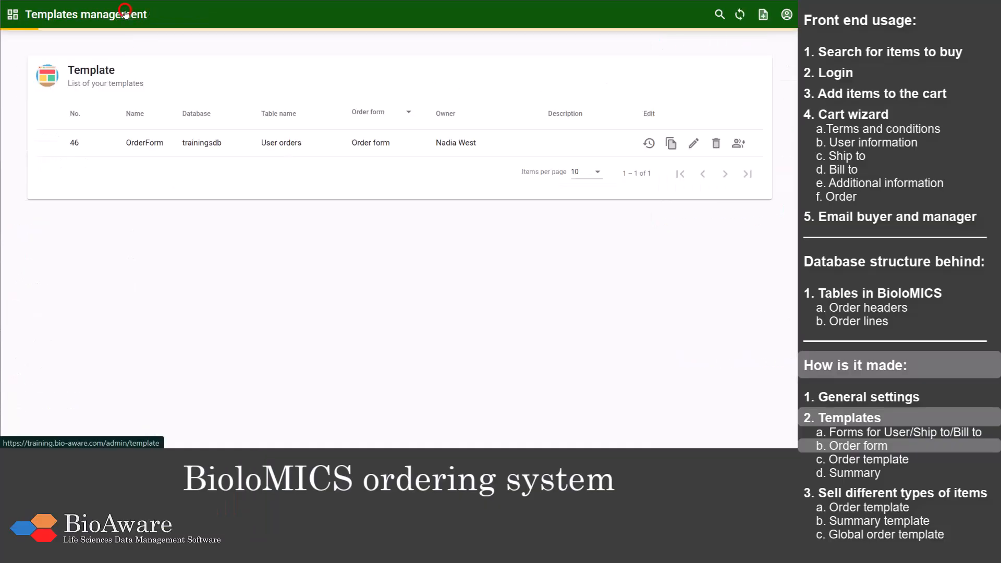
pyautogui.click(408, 113)
pyautogui.scroll(-3, 411, 125)
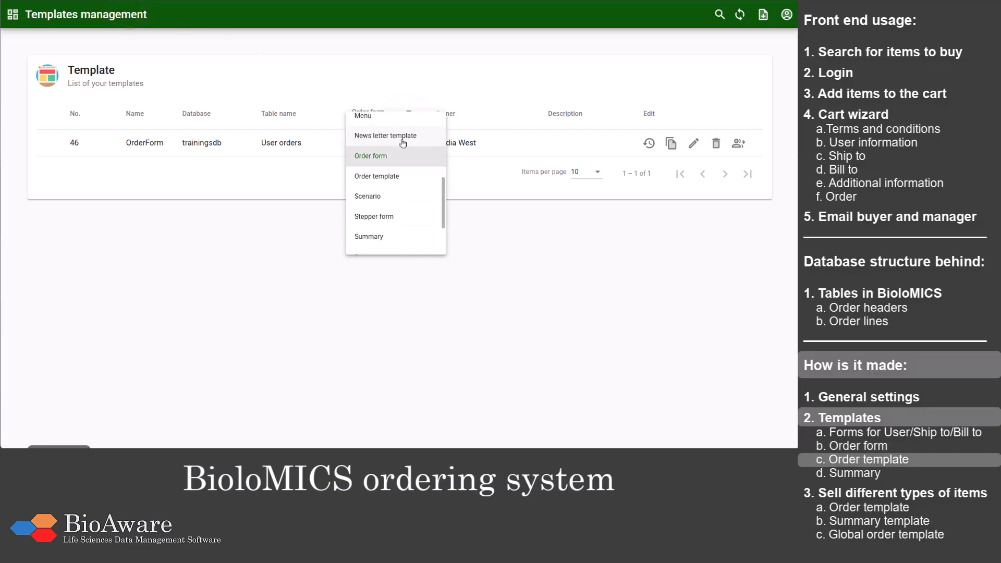
pyautogui.click(396, 175)
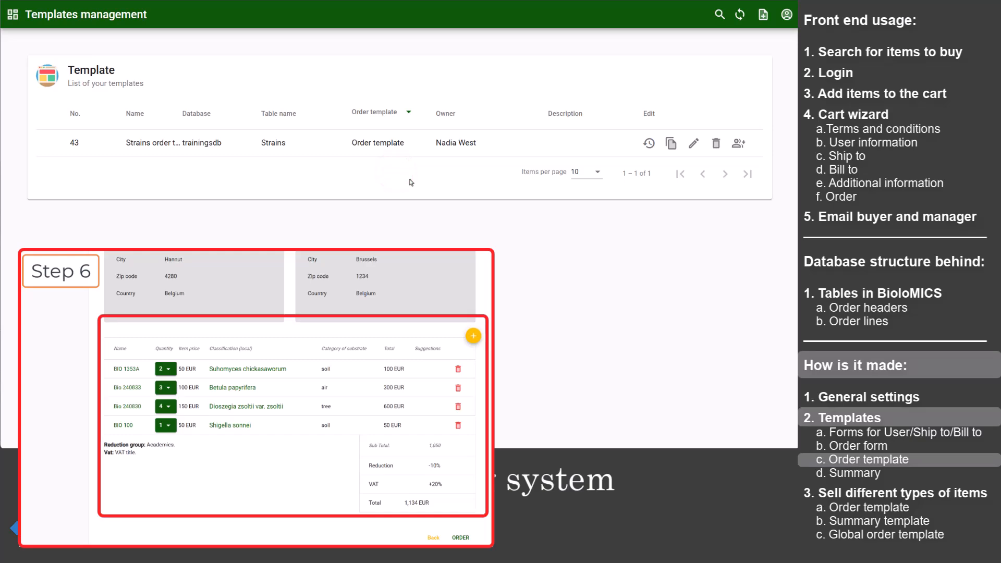
pyautogui.click(694, 143)
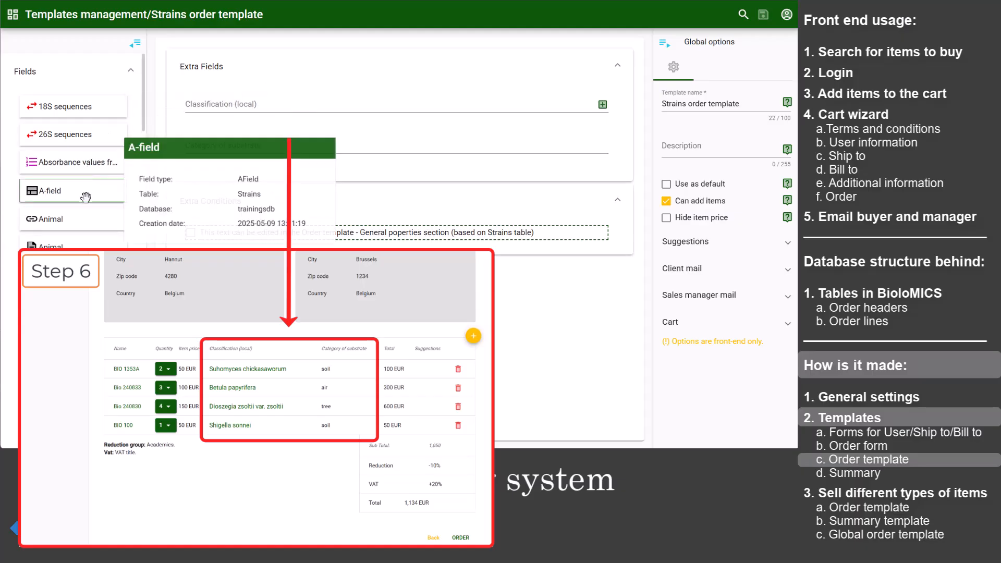
# Step: Add the Animal field to the Extra Fields section and remove the Category of substrate field
pyautogui.moveTo(88, 227)
pyautogui.moveTo(88, 228); pyautogui.dragTo(266, 139)
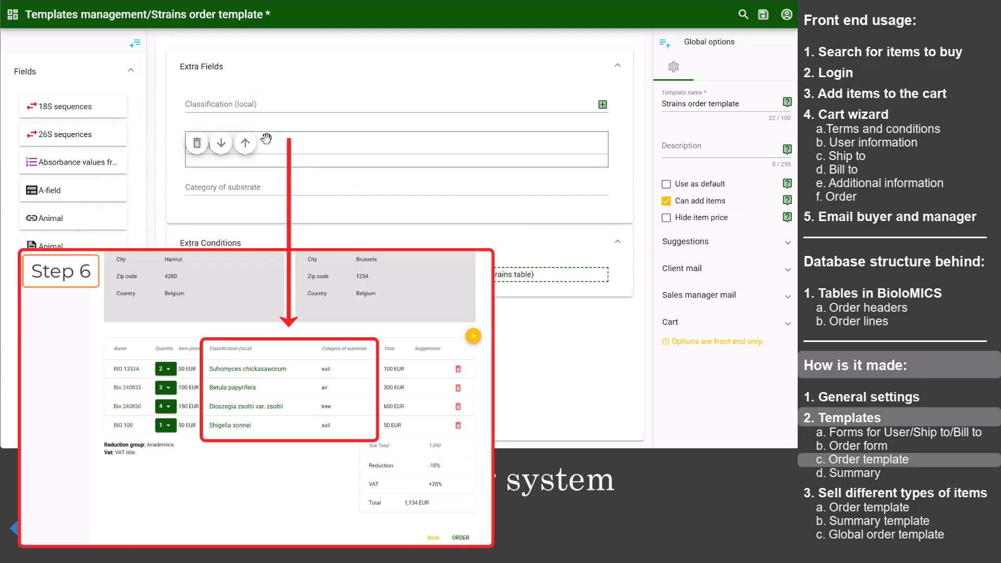
pyautogui.click(372, 155)
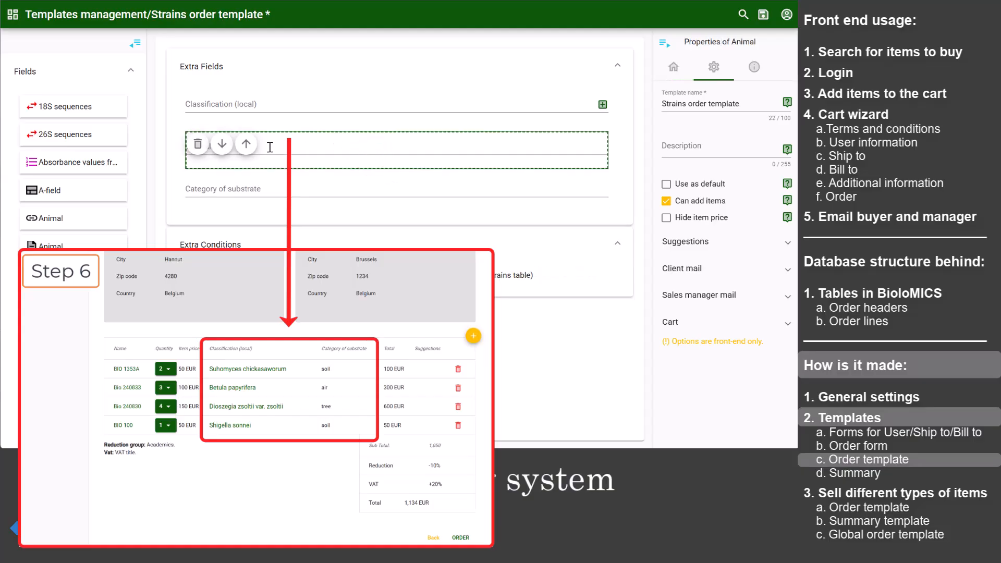
pyautogui.click(199, 151)
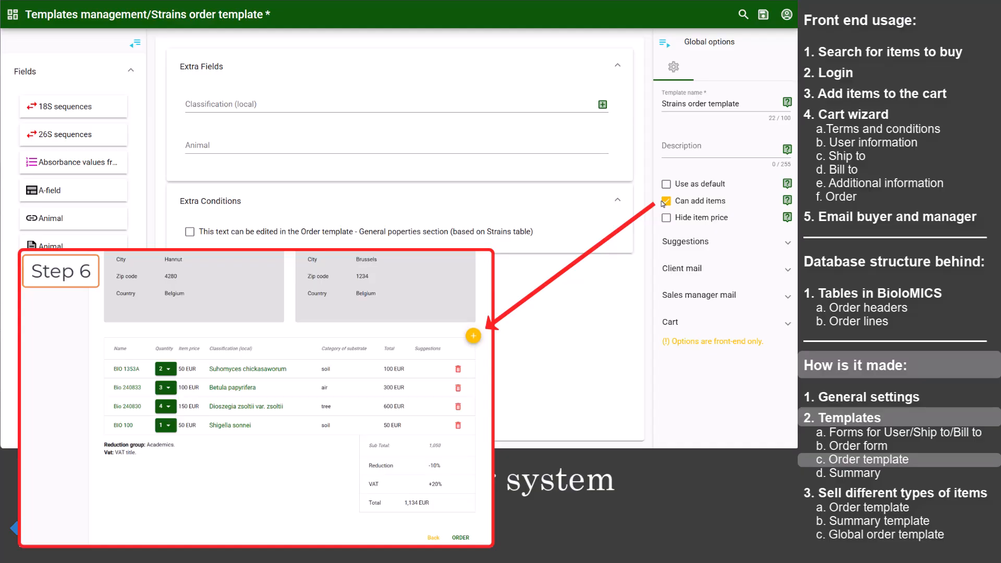
# Step: Expand the Suggestions and Client mail options of the Strains order template to review their settings
pyautogui.click(676, 245)
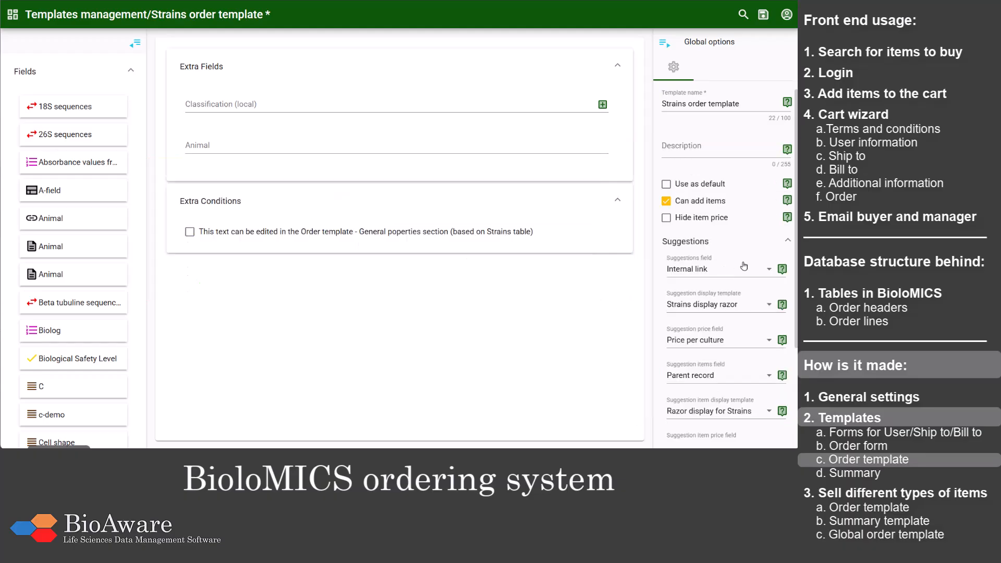
pyautogui.scroll(-3, 744, 266)
pyautogui.click(705, 365)
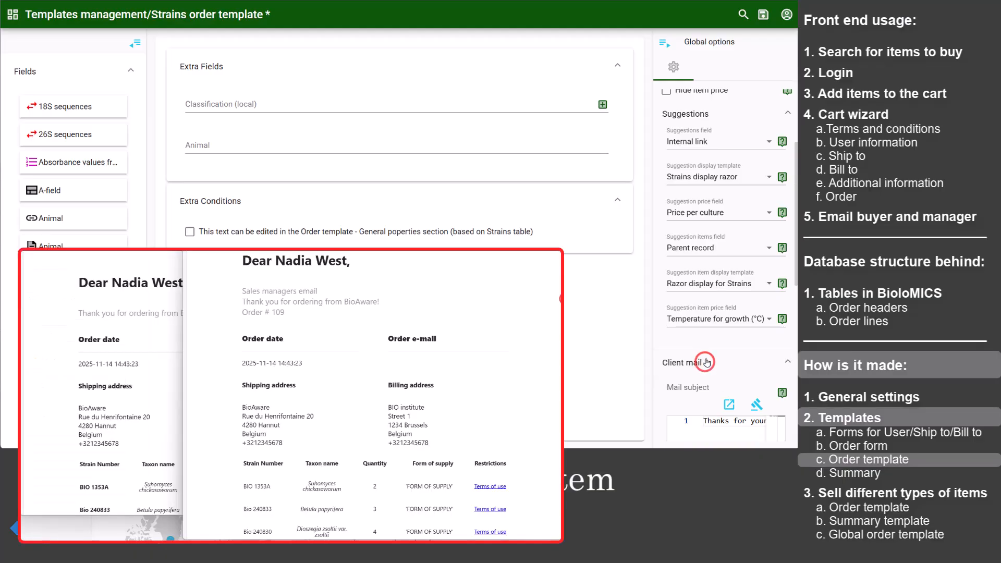
# Step: Examine the client mail subject of the Strains order template in the expanded editor and close it
pyautogui.scroll(-2, 707, 363)
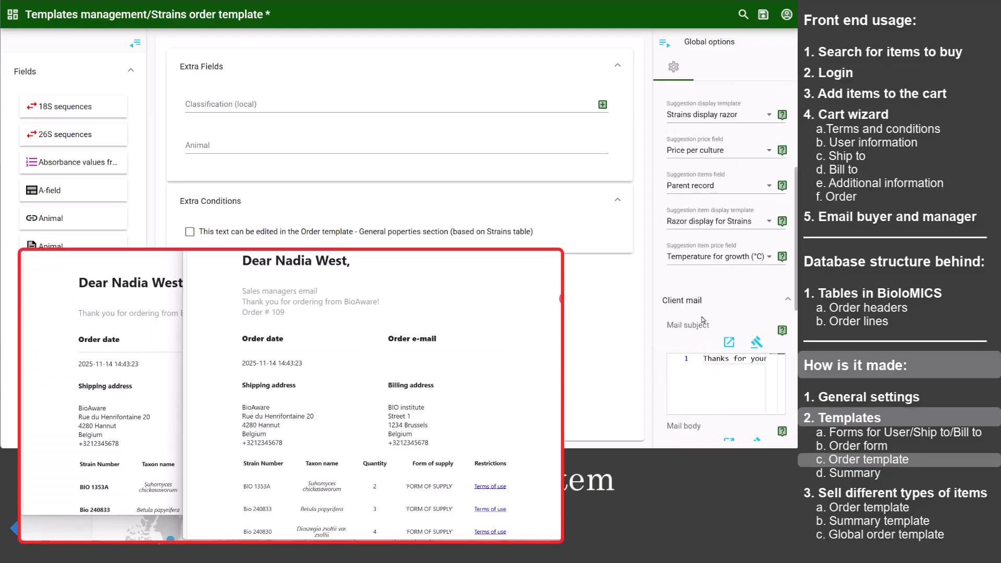
pyautogui.scroll(-2, 703, 313)
pyautogui.scroll(-3, 700, 221)
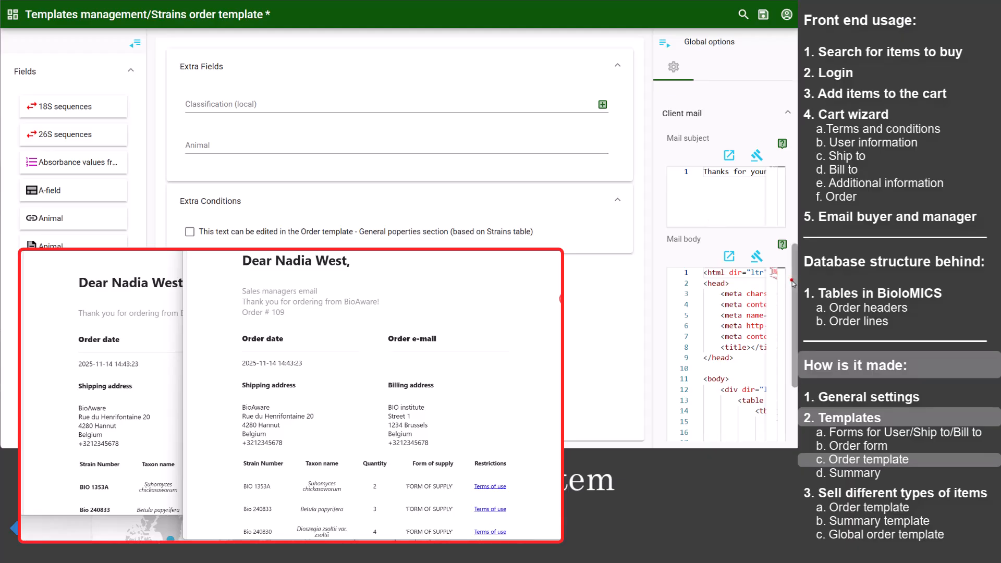
pyautogui.scroll(-1, 794, 285)
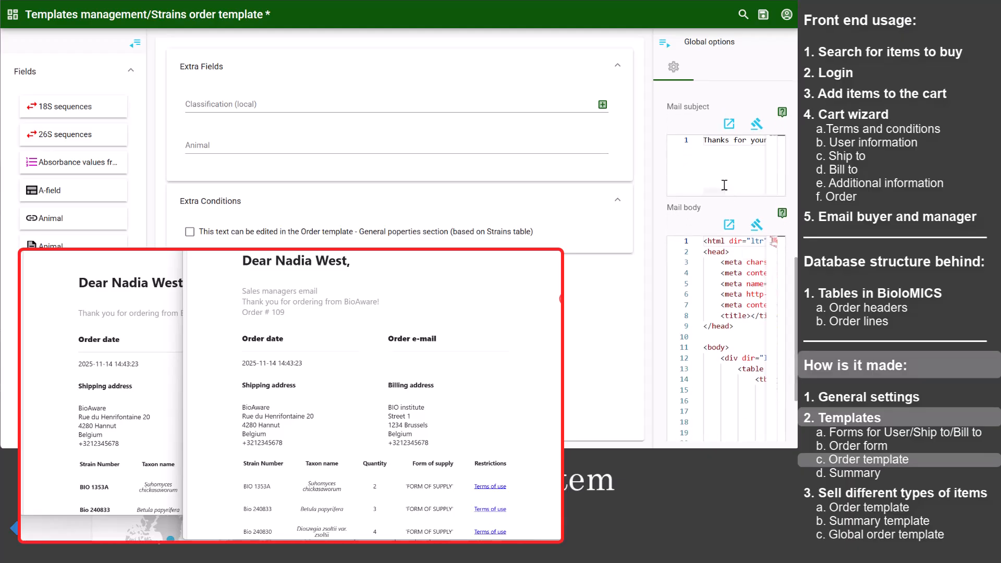
pyautogui.click(730, 127)
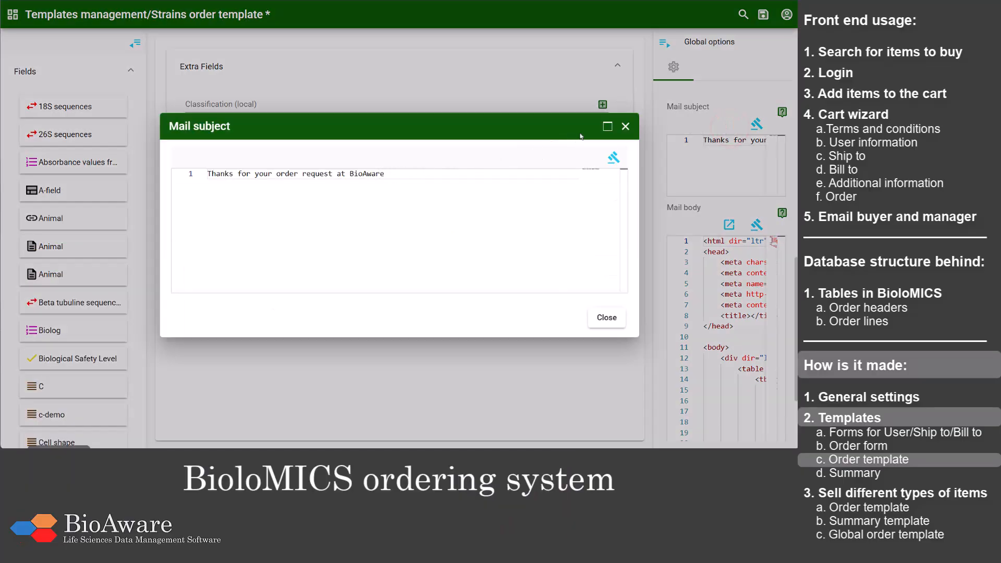
pyautogui.click(624, 127)
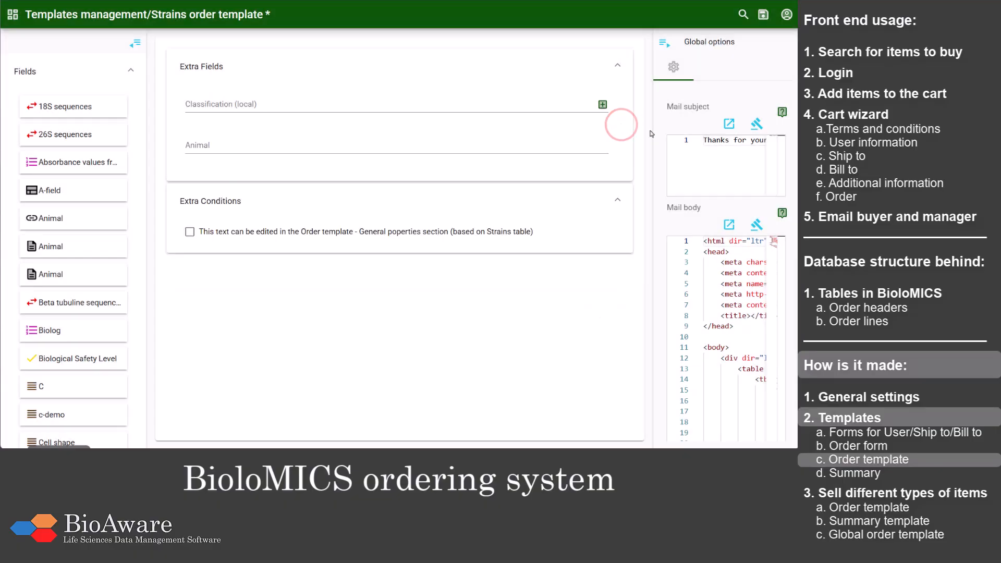
# Step: Change the client mail body's thank-you line to "Thank you for ordering from BioAware!!", compile the body and save the template
pyautogui.click(731, 227)
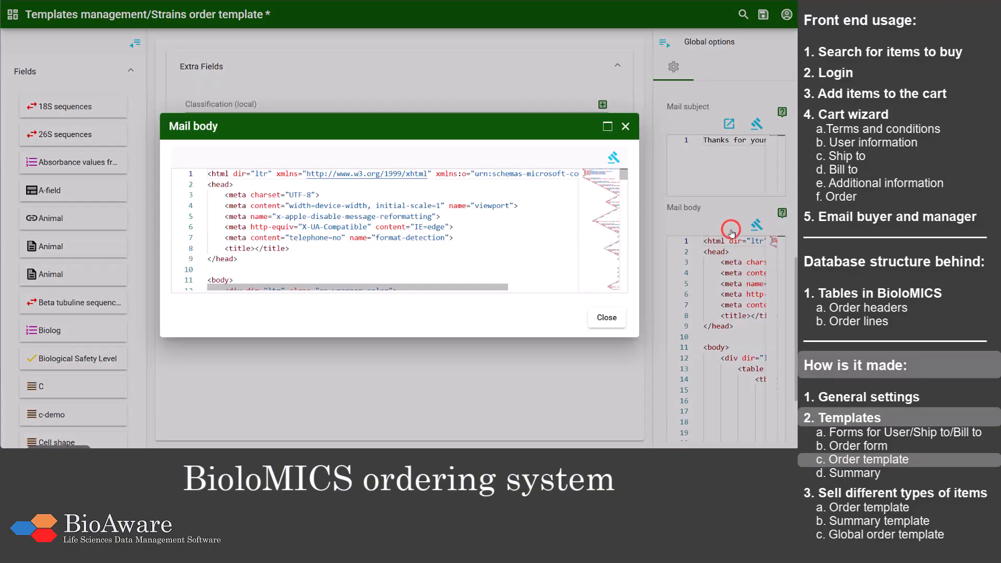
pyautogui.click(605, 127)
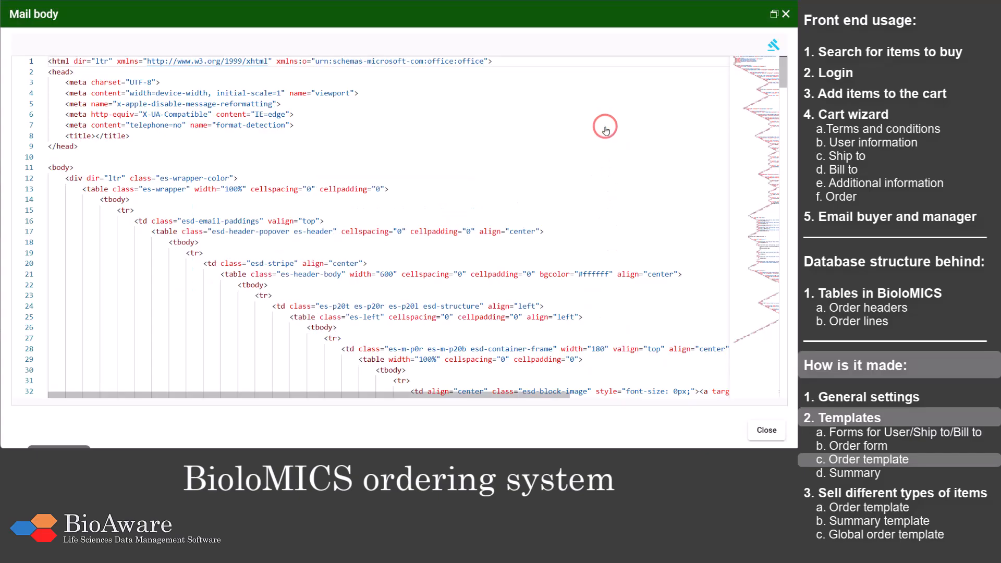
pyautogui.moveTo(784, 86); pyautogui.dragTo(791, 153)
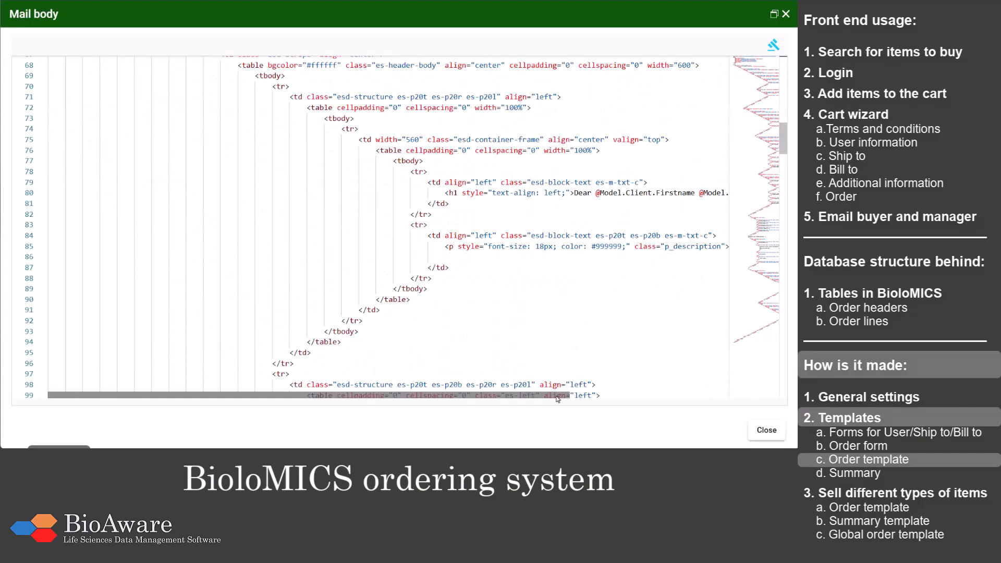
pyautogui.moveTo(569, 395); pyautogui.dragTo(727, 417)
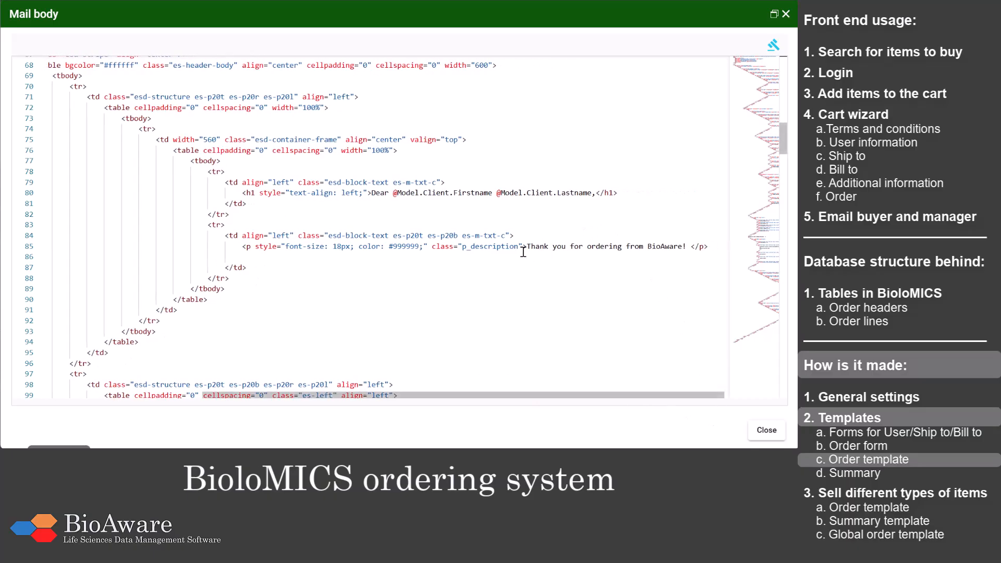
pyautogui.click(687, 246)
pyautogui.click(767, 48)
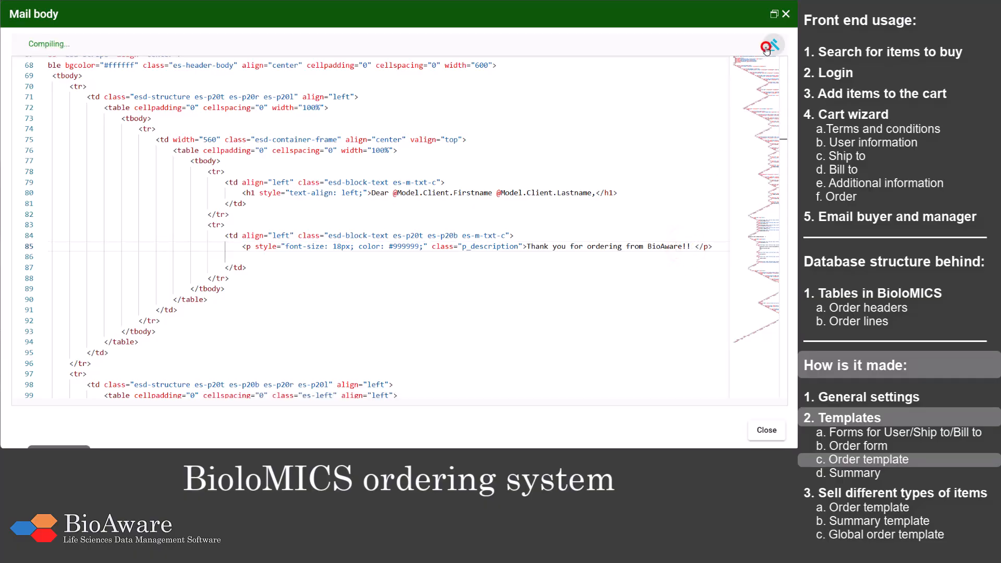
pyautogui.click(786, 14)
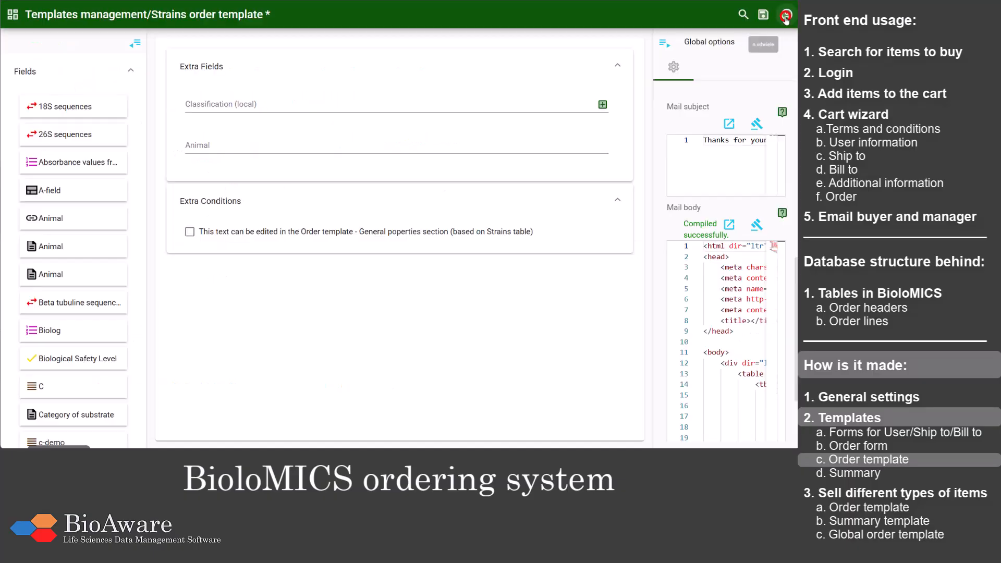
pyautogui.click(765, 16)
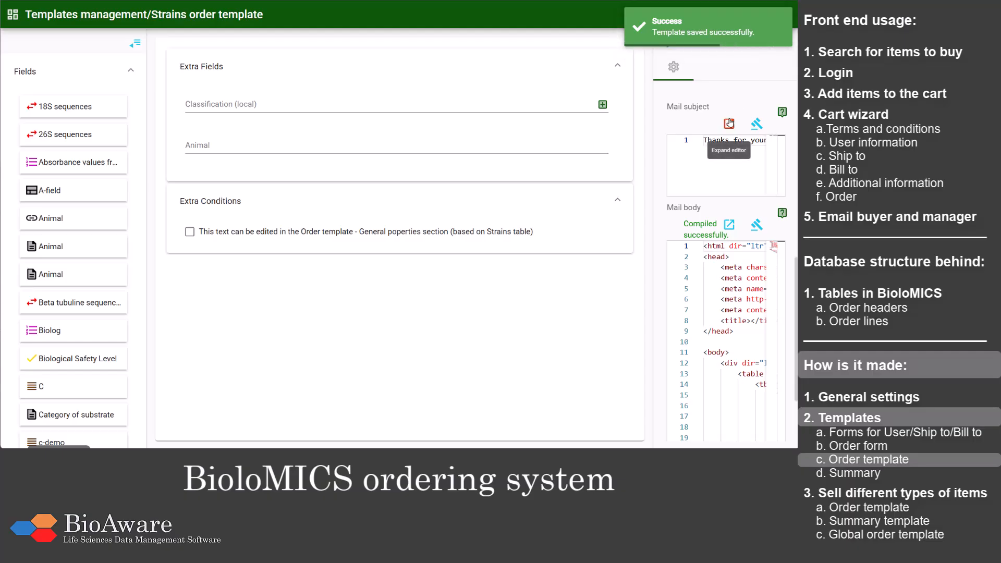
# Step: Collapse the Client mail options and review the sales managers' emails field in the Sales manager mail options
pyautogui.scroll(1, 725, 130)
pyautogui.click(695, 151)
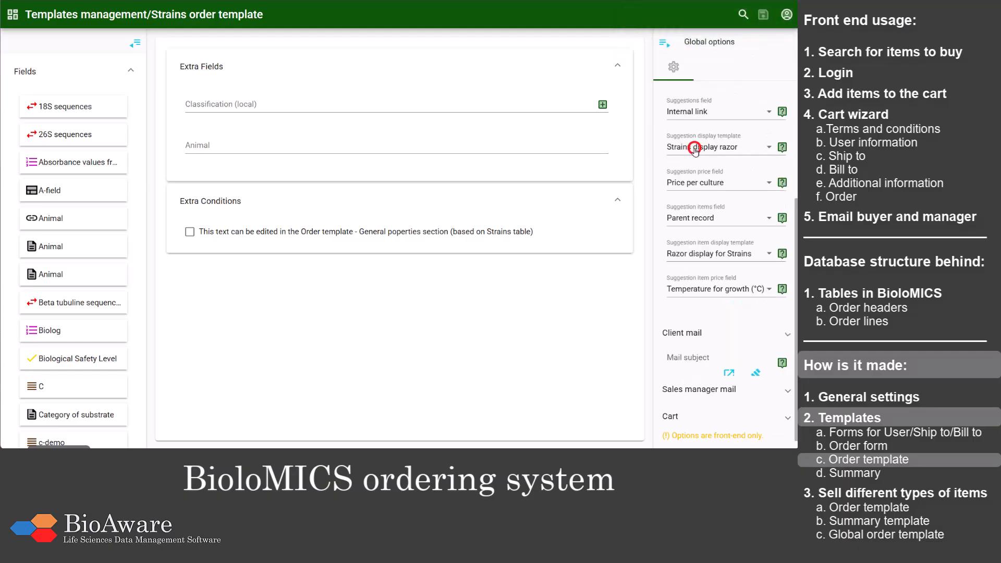
pyautogui.click(704, 389)
pyautogui.scroll(-3, 715, 339)
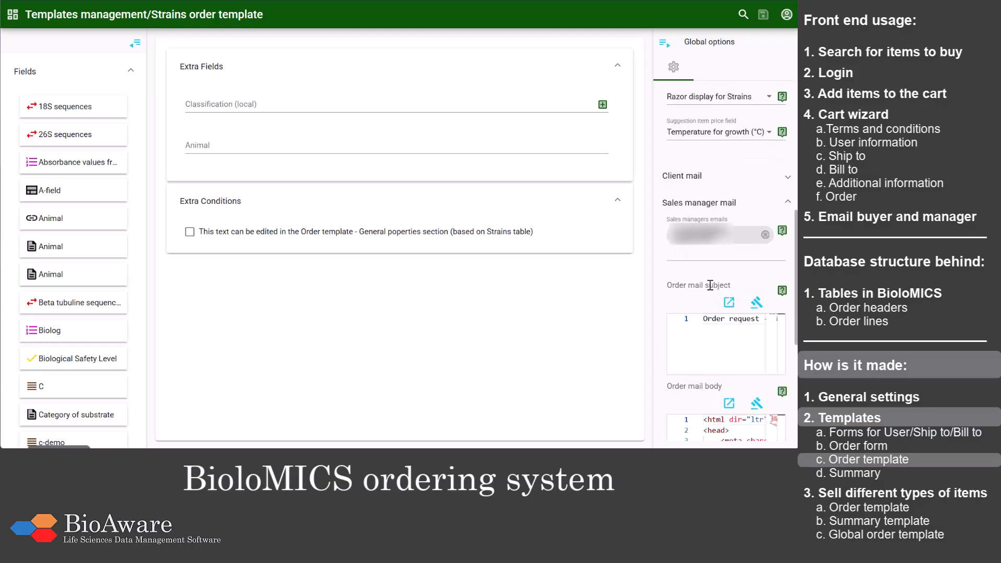
pyautogui.click(696, 255)
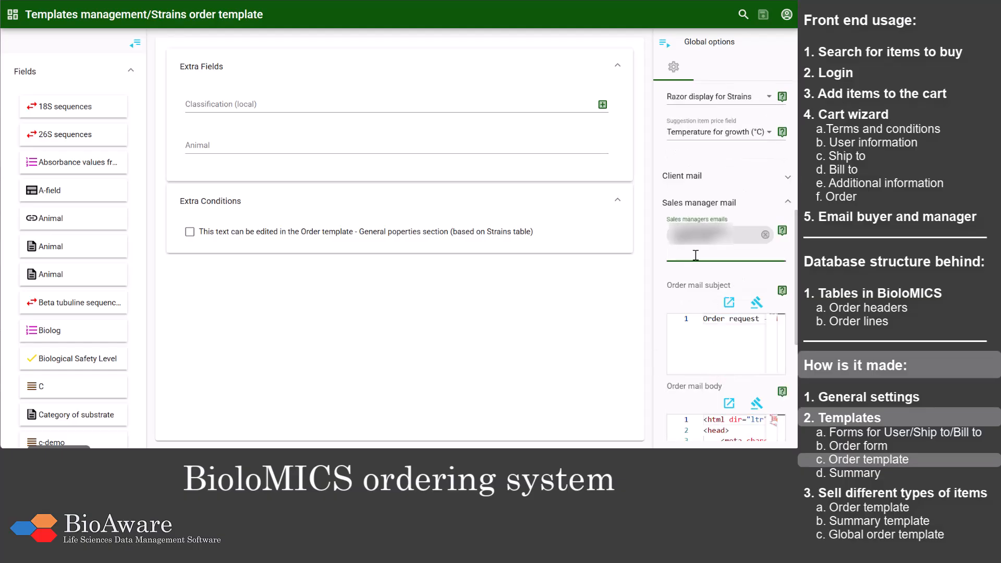
# Step: Examine the sales manager's order mail subject in the expanded editor, close it and collapse the Sales manager mail options
pyautogui.moveTo(793, 240); pyautogui.dragTo(794, 287)
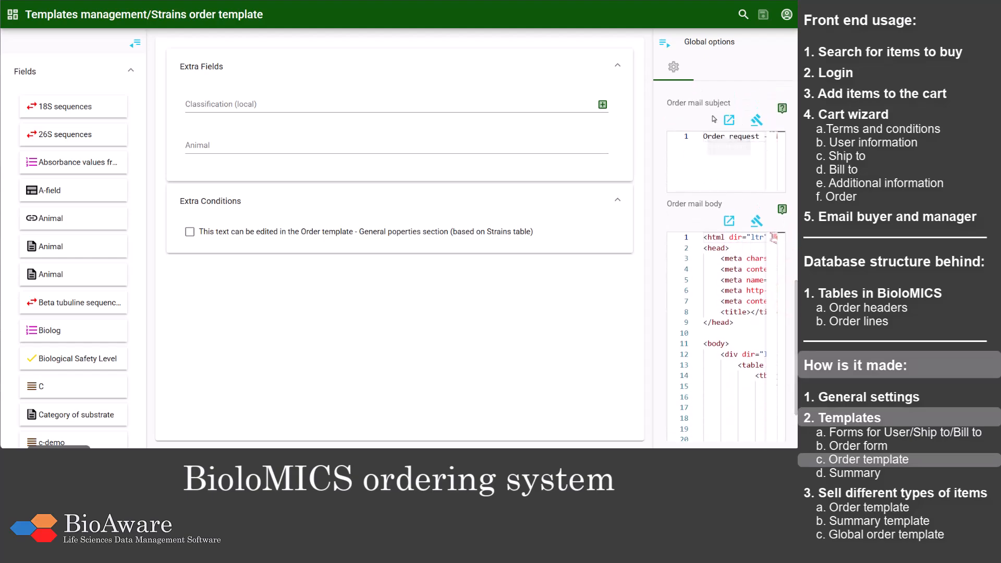
pyautogui.click(728, 122)
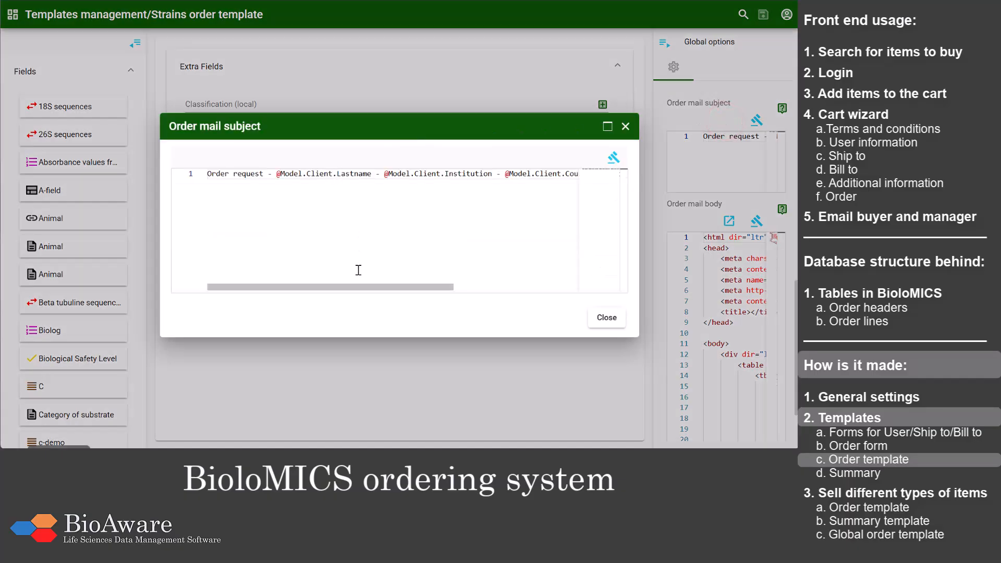
pyautogui.moveTo(353, 287); pyautogui.dragTo(354, 308)
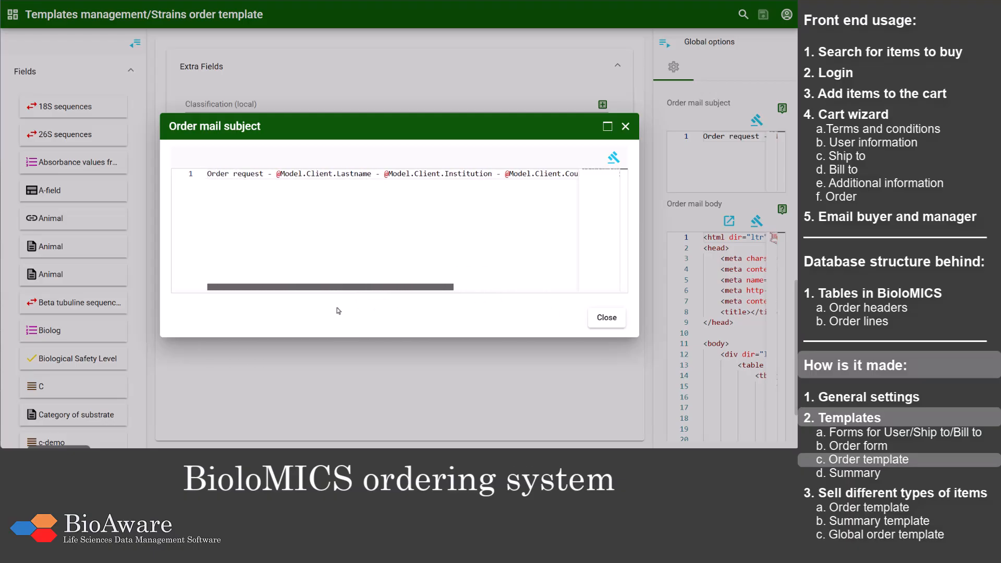
pyautogui.click(626, 126)
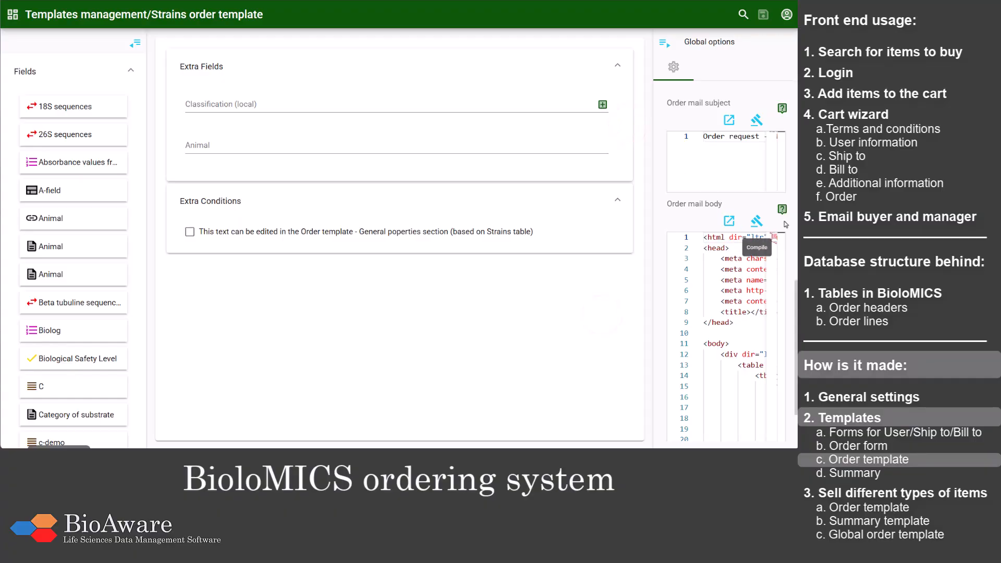
pyautogui.moveTo(795, 293); pyautogui.dragTo(791, 260)
pyautogui.click(704, 107)
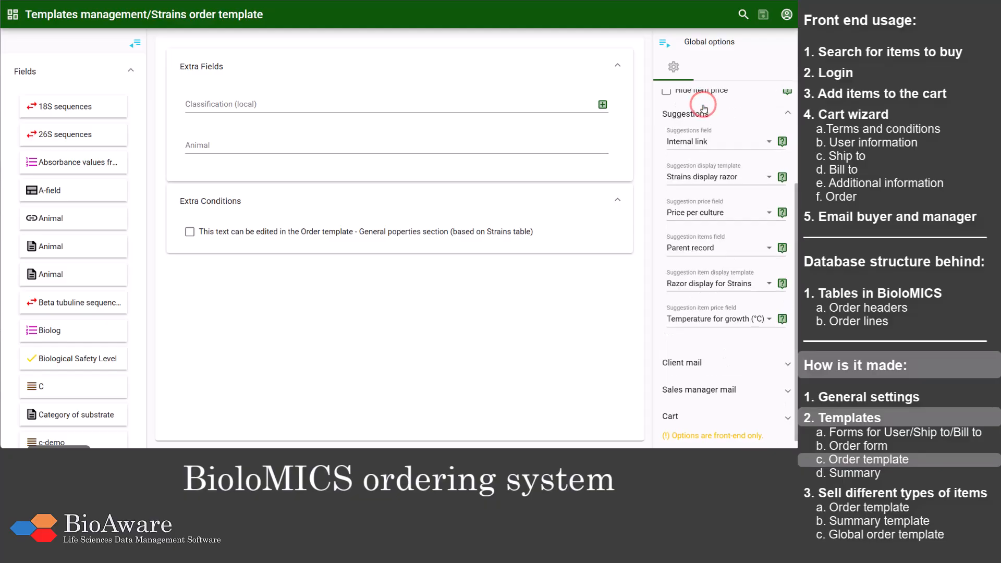
# Step: Expand the Cart options and review the quantity limit, price, reduction, VAT, details template and sales conditions settings
pyautogui.click(705, 413)
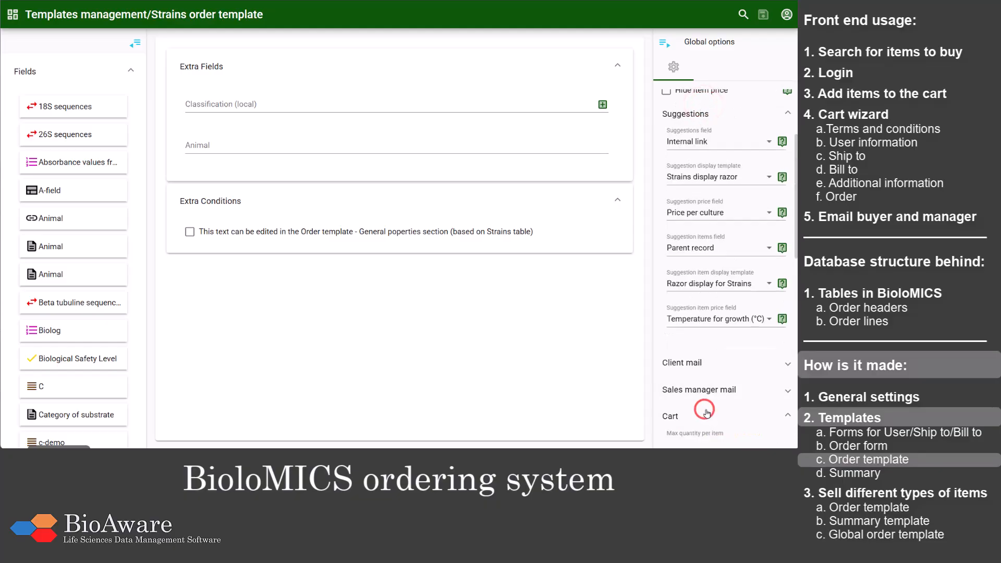
pyautogui.moveTo(795, 210); pyautogui.dragTo(783, 327)
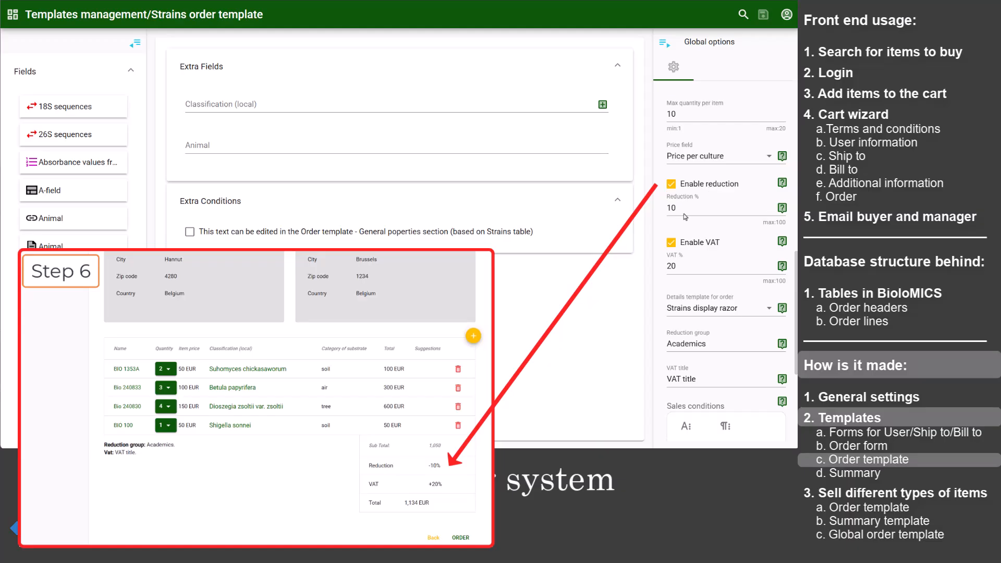
pyautogui.moveTo(793, 266); pyautogui.dragTo(796, 310)
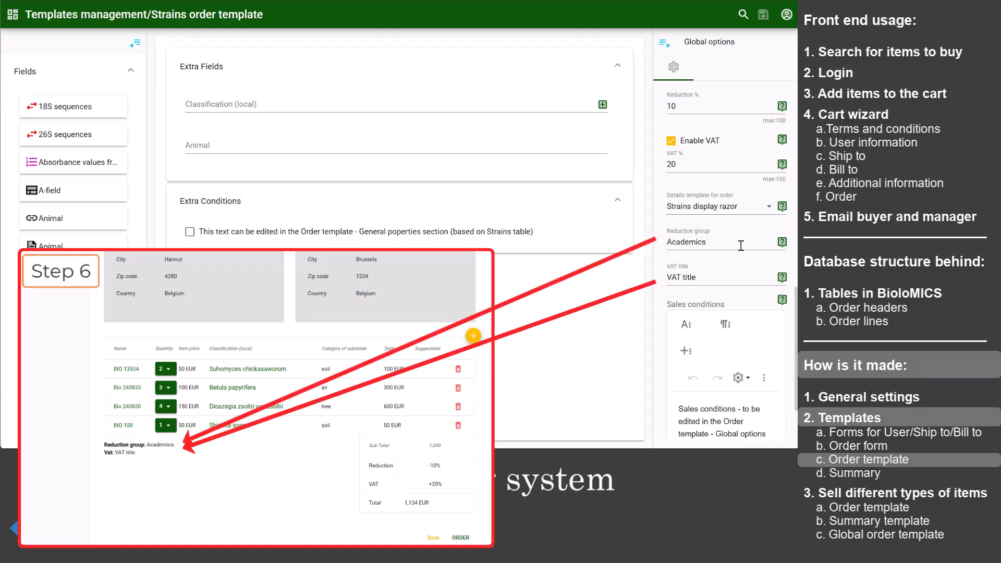
pyautogui.moveTo(794, 298); pyautogui.dragTo(792, 339)
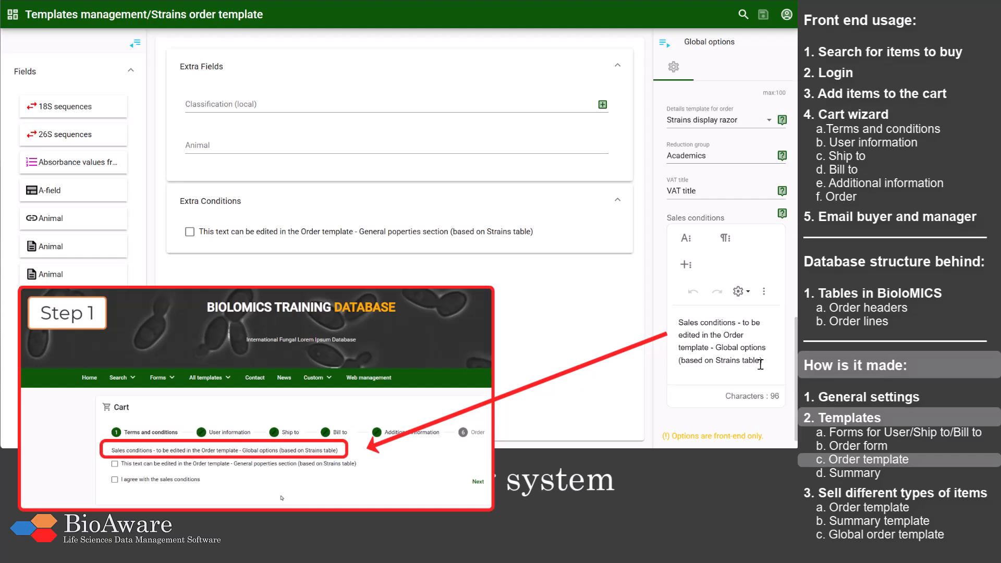
# Step: Select the checkbox in the Extra Conditions section and examine its label, alignment and color properties
pyautogui.click(533, 237)
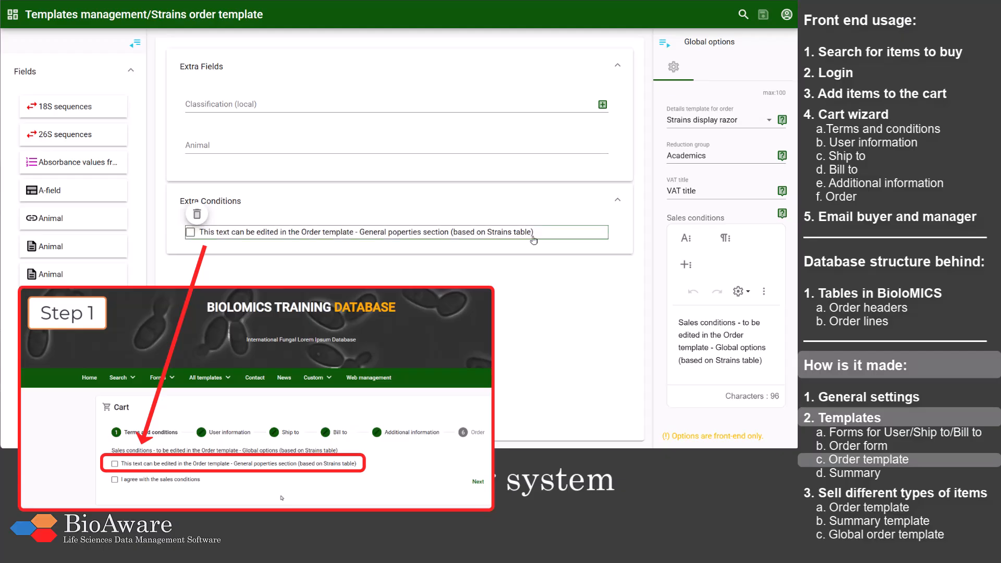
pyautogui.click(534, 239)
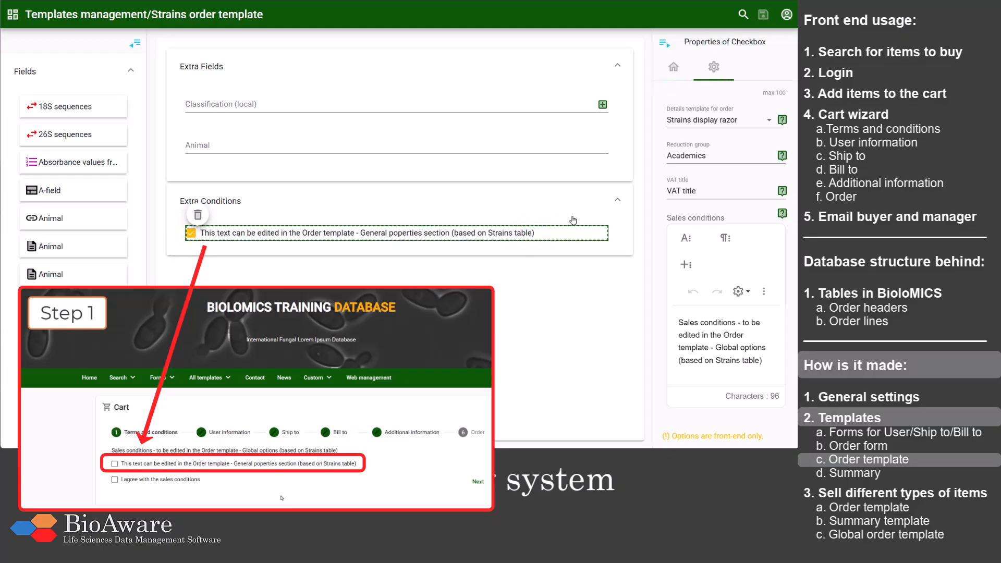
pyautogui.click(673, 67)
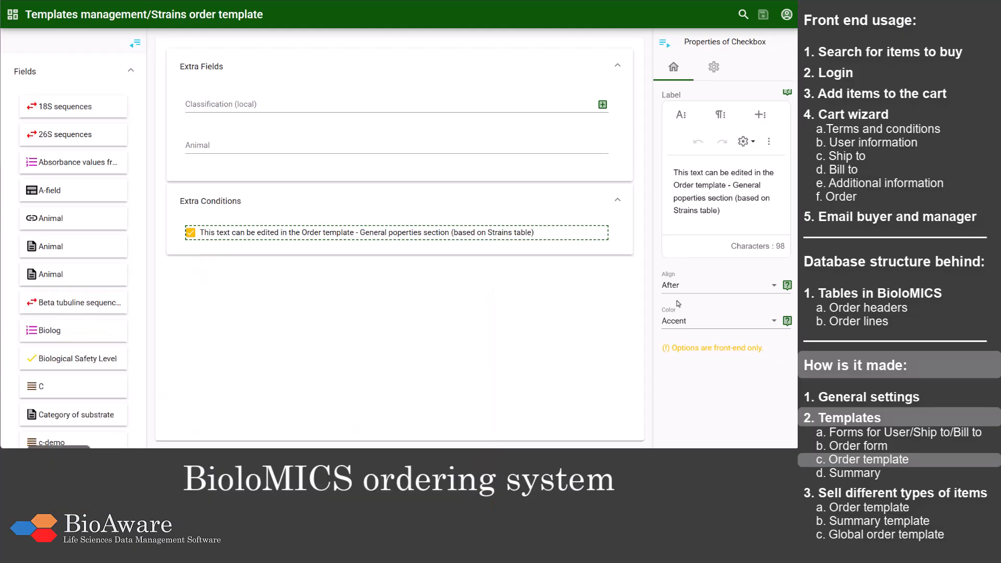
# Step: Return to the template list, filter it to Summary and open the Strains summary template for editing
pyautogui.click(28, 16)
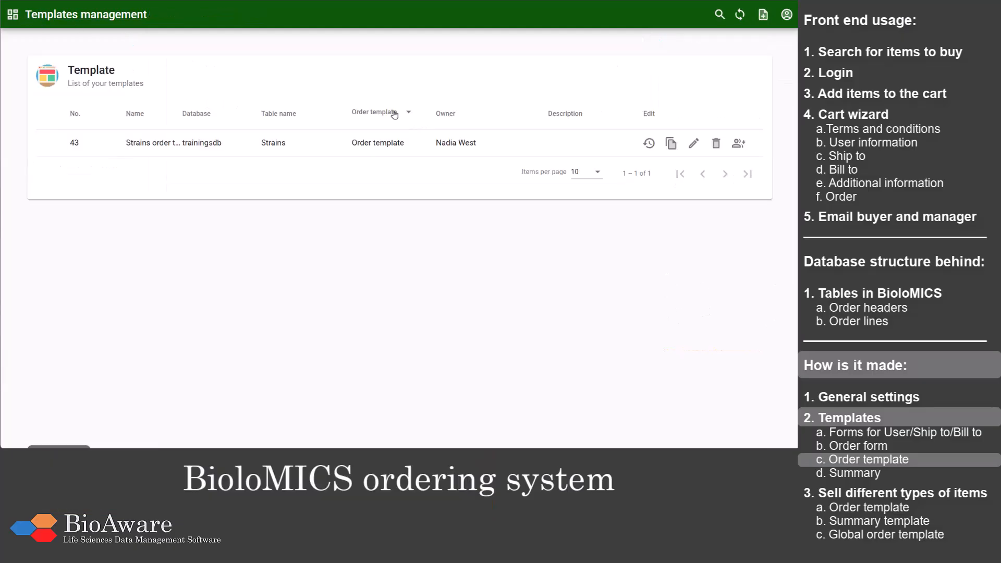
pyautogui.click(394, 110)
pyautogui.scroll(-2, 400, 136)
pyautogui.scroll(-3, 400, 136)
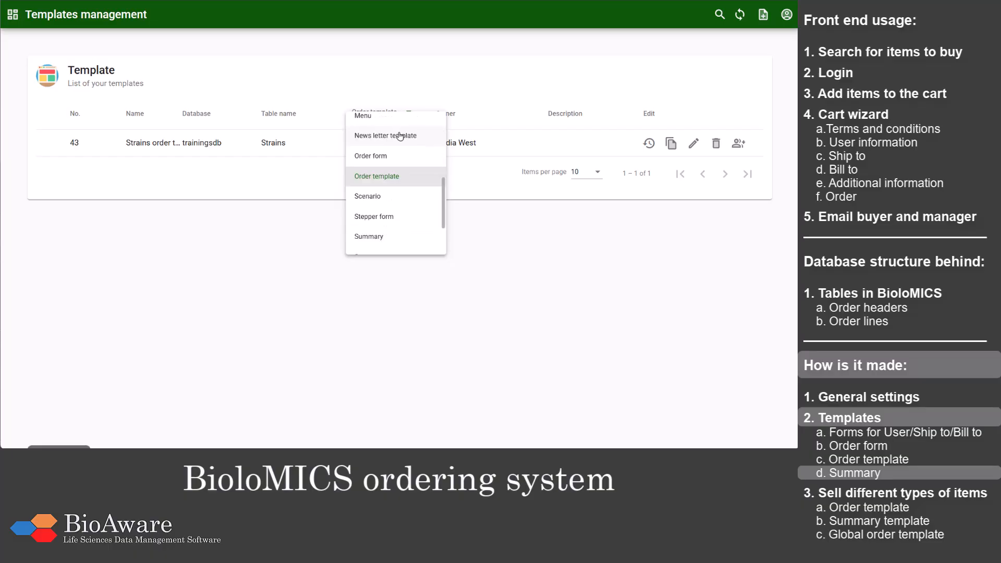
pyautogui.click(399, 175)
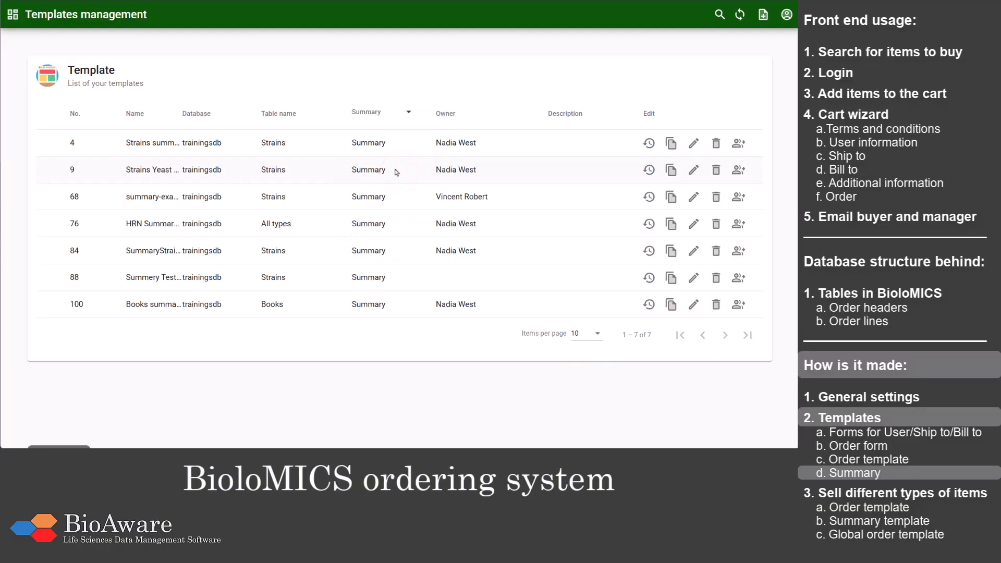
pyautogui.click(696, 146)
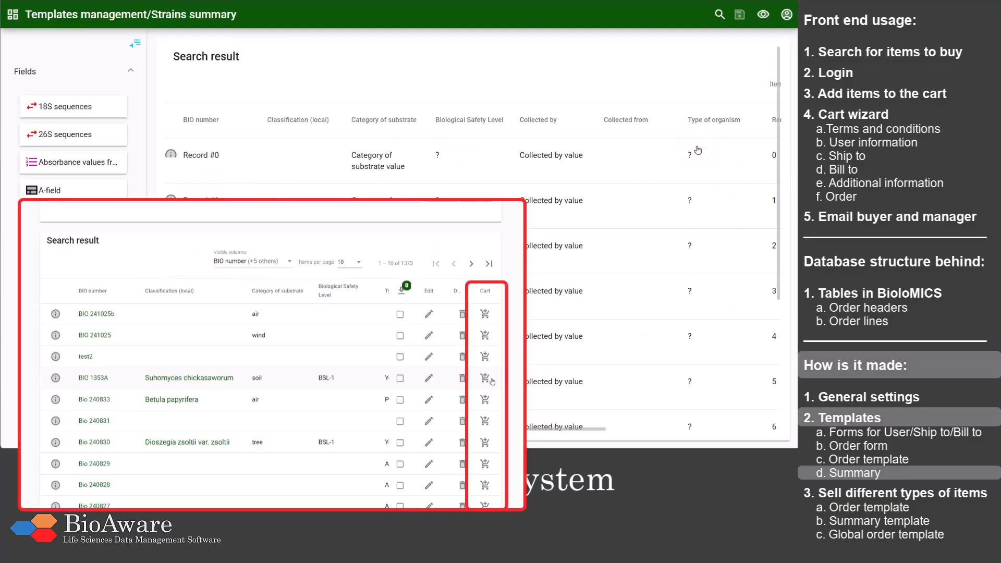
# Step: Select the Classification (local) column and expand the Cart section in the summary template's general settings
pyautogui.click(312, 124)
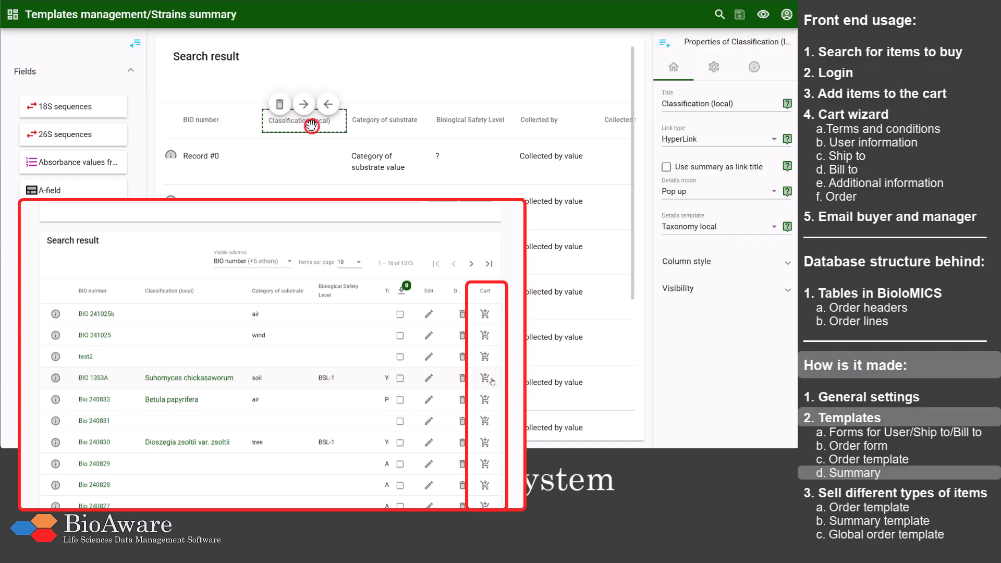
pyautogui.click(713, 68)
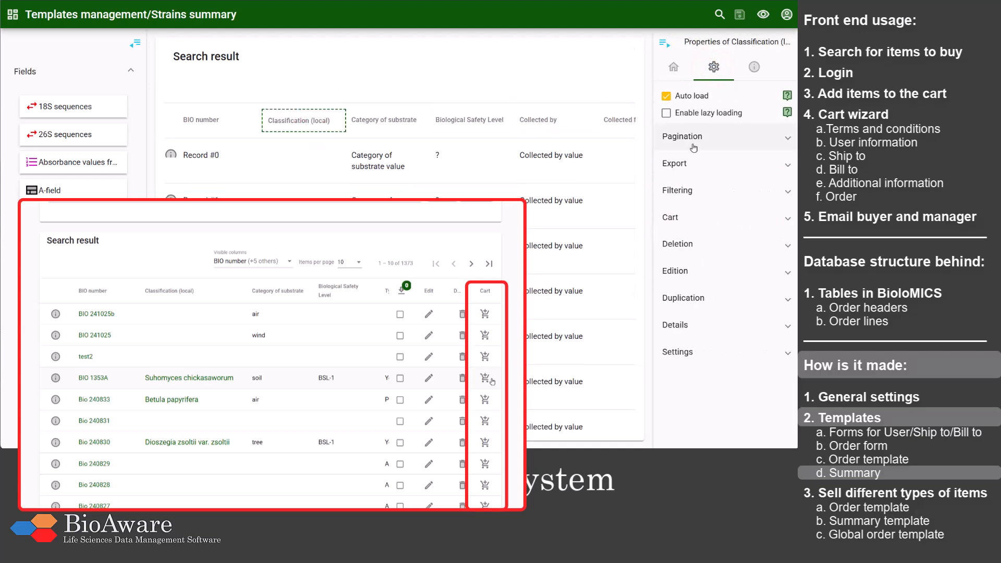
pyautogui.click(691, 217)
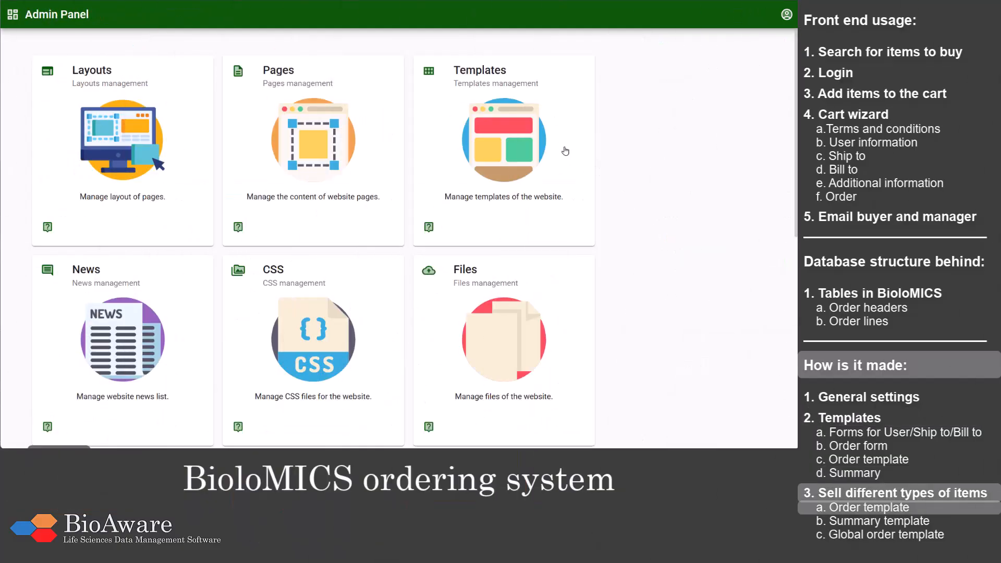
# Step: Open the website's template management and filter the list to the Order template type
pyautogui.click(566, 151)
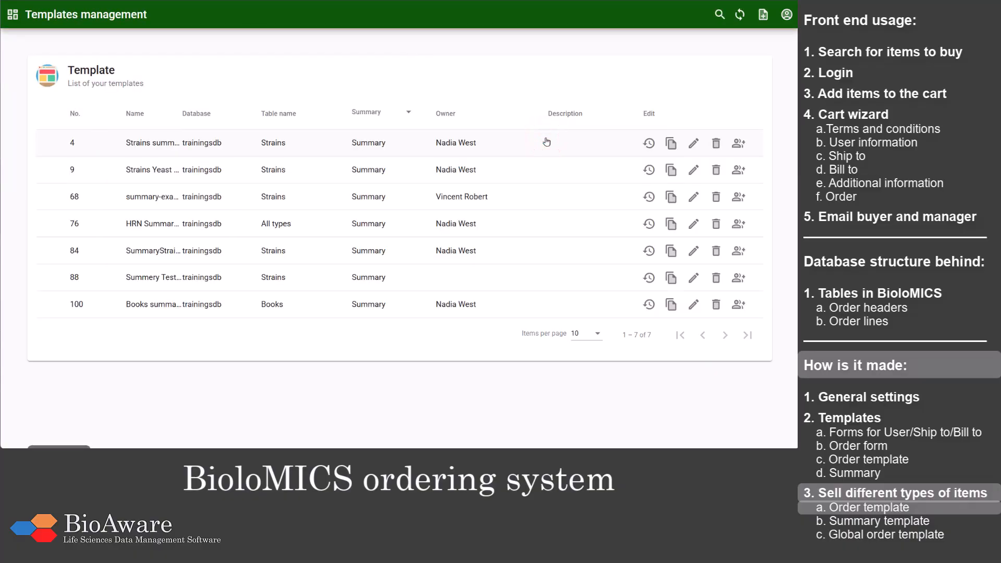
pyautogui.click(374, 112)
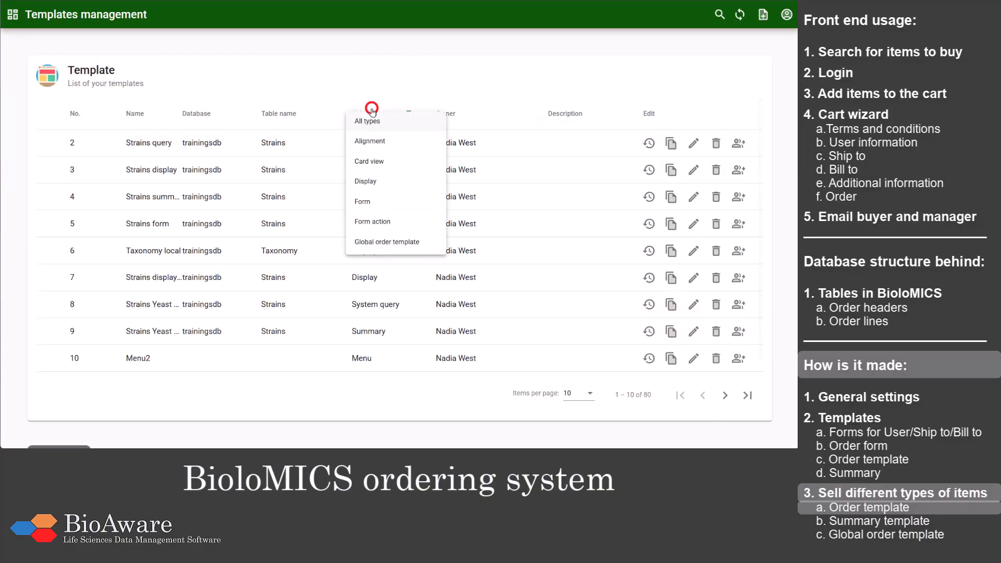
pyautogui.scroll(-5, 374, 121)
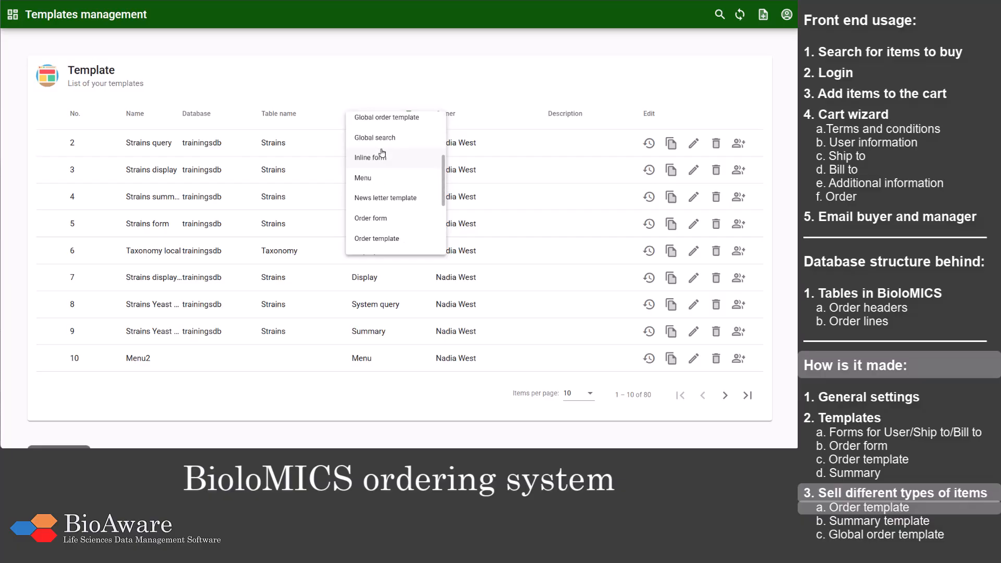
pyautogui.click(399, 239)
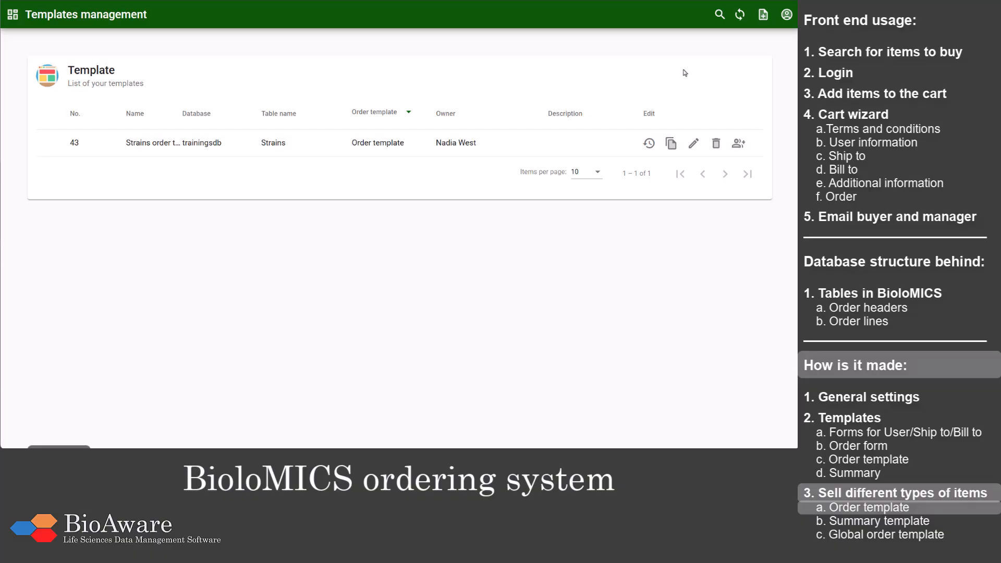
# Step: Create an Order template named "Books order template" for the Books table of the trainingsdb (Local) database
pyautogui.click(764, 14)
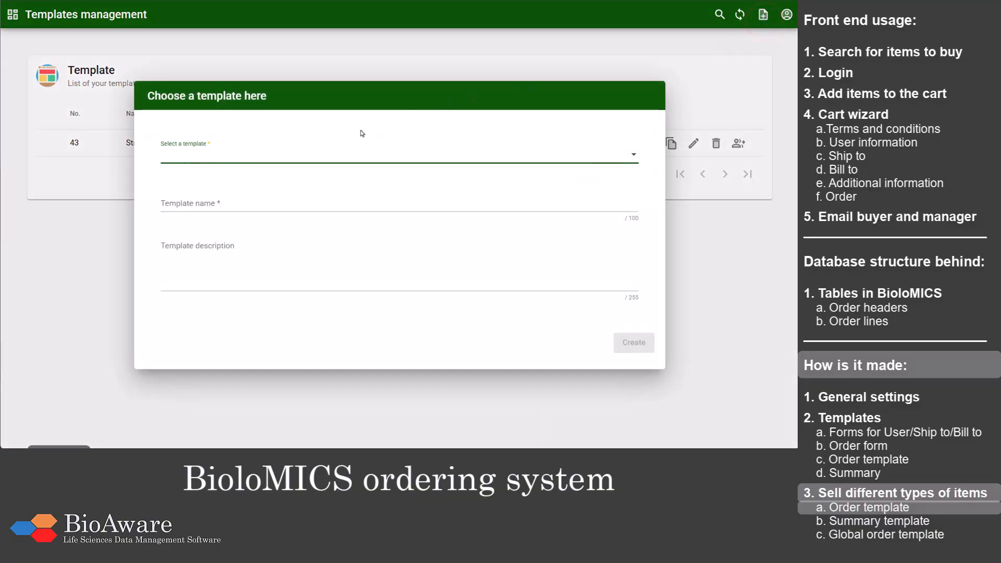
pyautogui.click(320, 157)
pyautogui.scroll(-4, 321, 167)
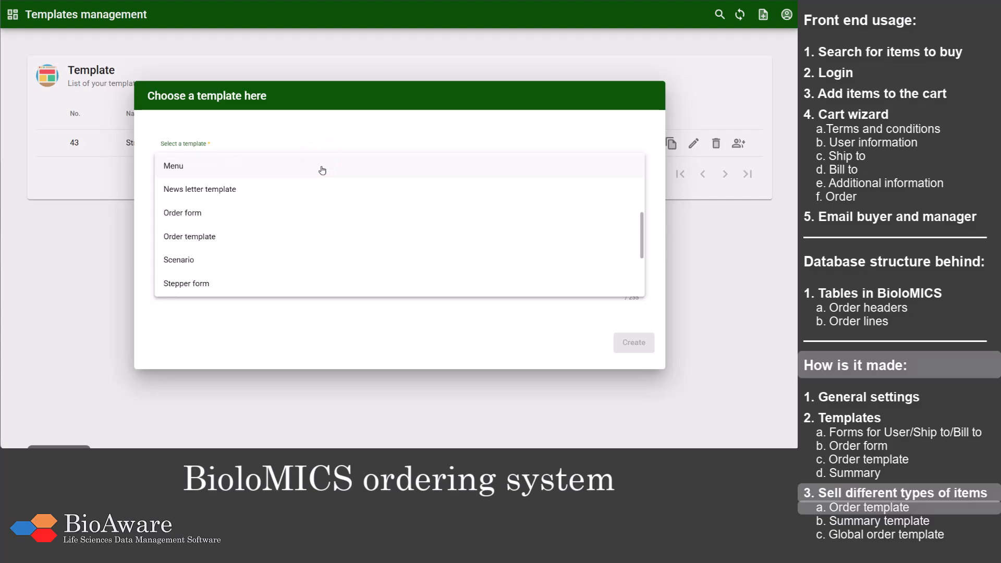
pyautogui.click(285, 237)
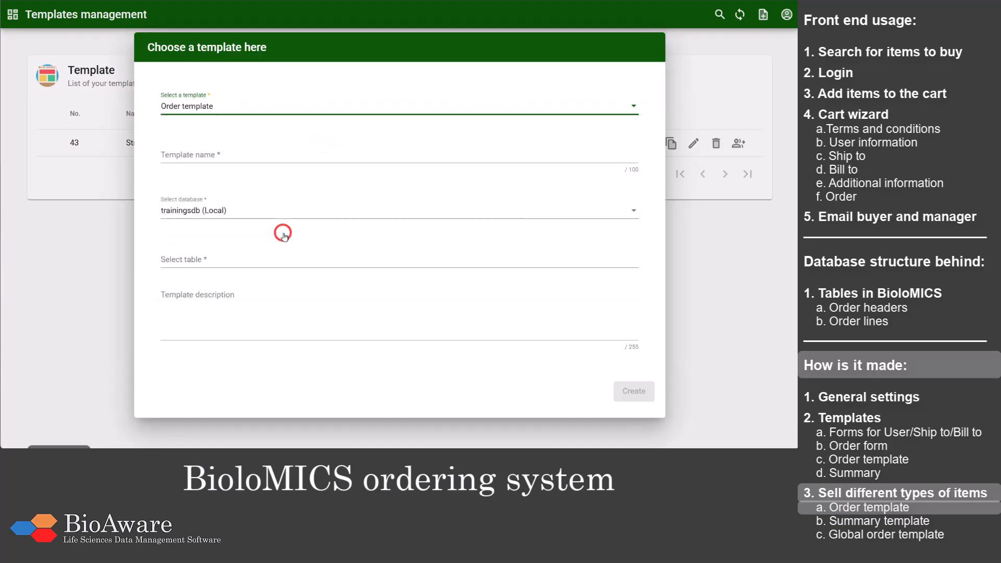
pyautogui.click(247, 151)
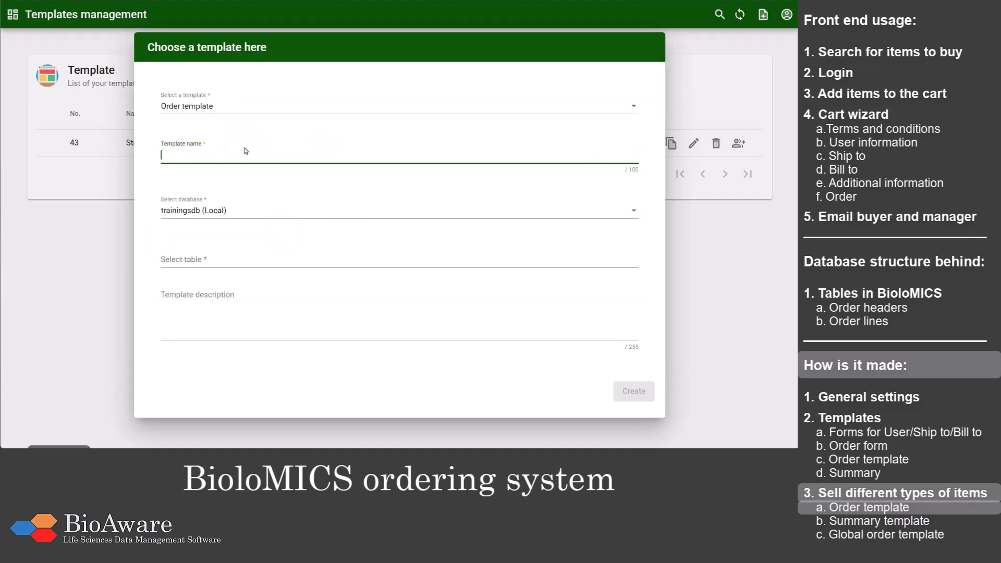
pyautogui.write('Books order template')
pyautogui.click(233, 258)
pyautogui.write('b')
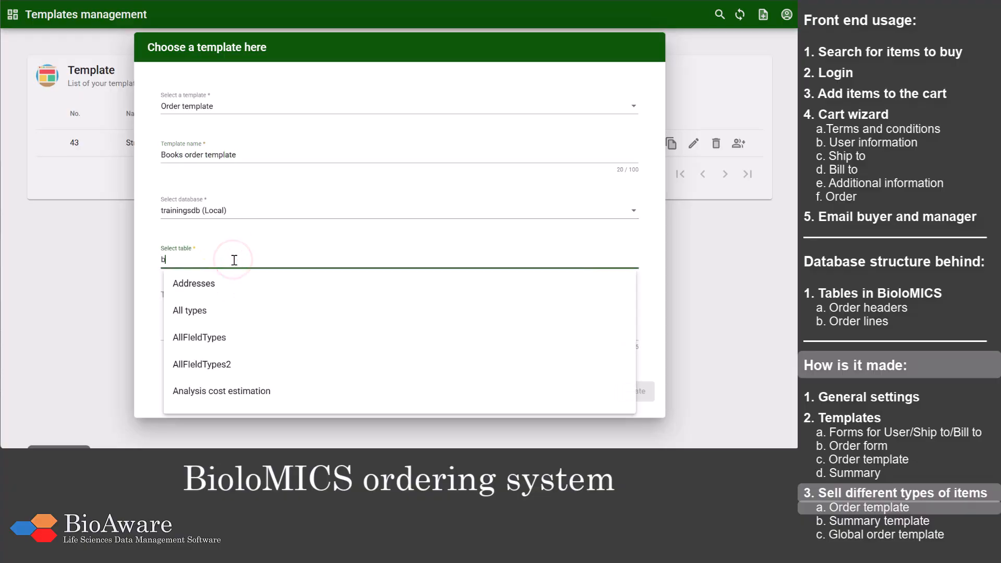
pyautogui.click(226, 283)
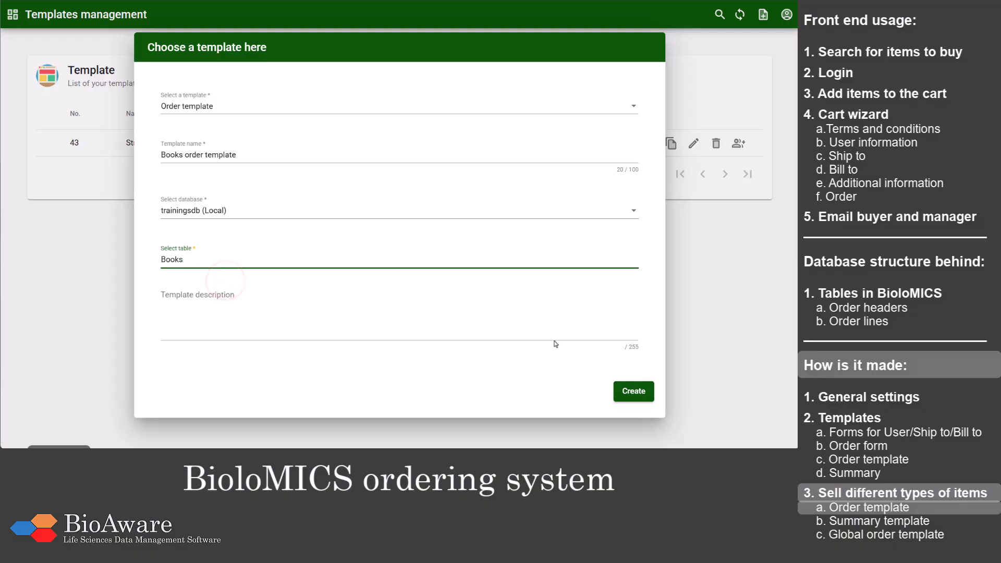
pyautogui.click(614, 394)
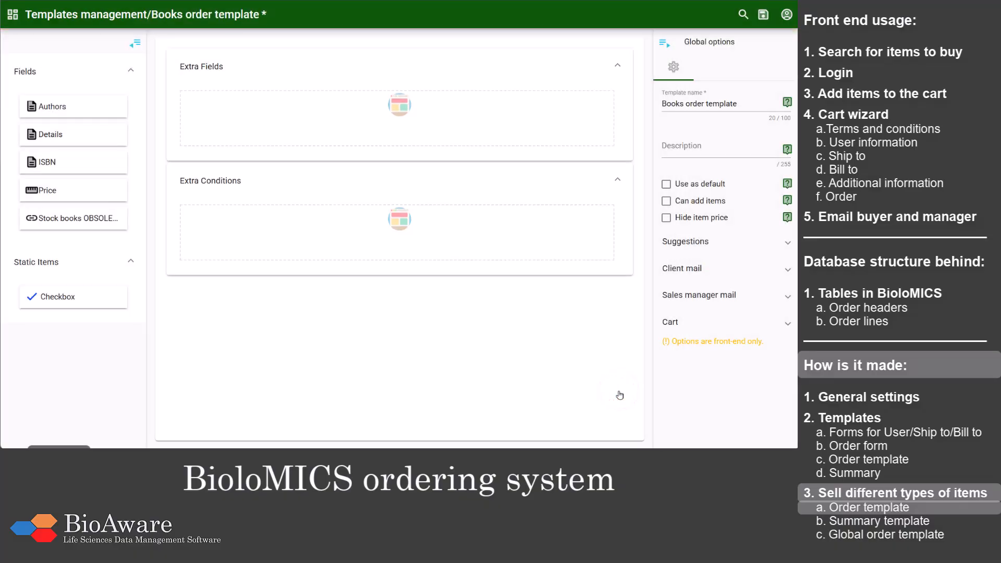
# Step: Add a checkbox to the Extra Conditions section and label it "Conditions regarding the books"
pyautogui.moveTo(101, 297); pyautogui.dragTo(268, 233)
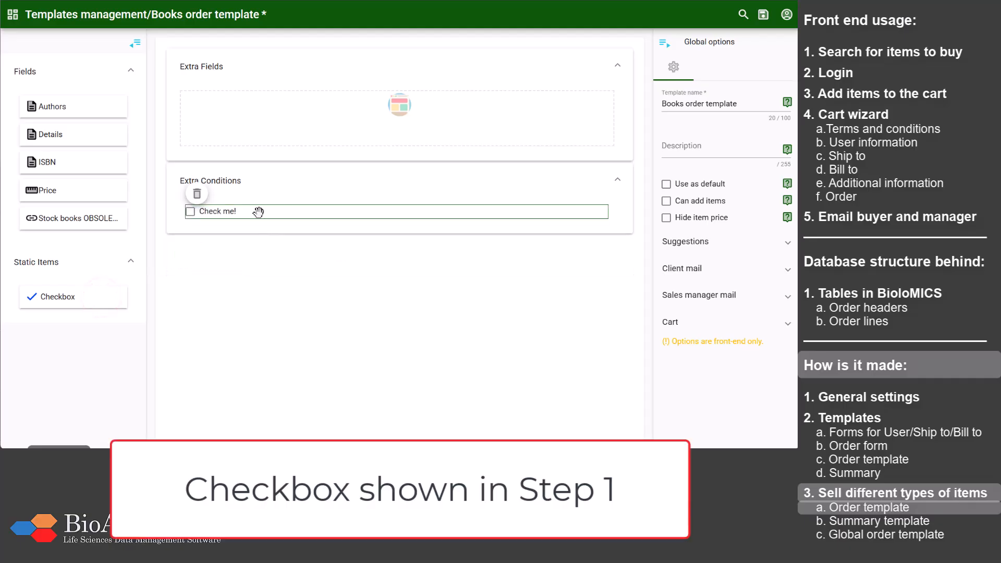
pyautogui.click(259, 213)
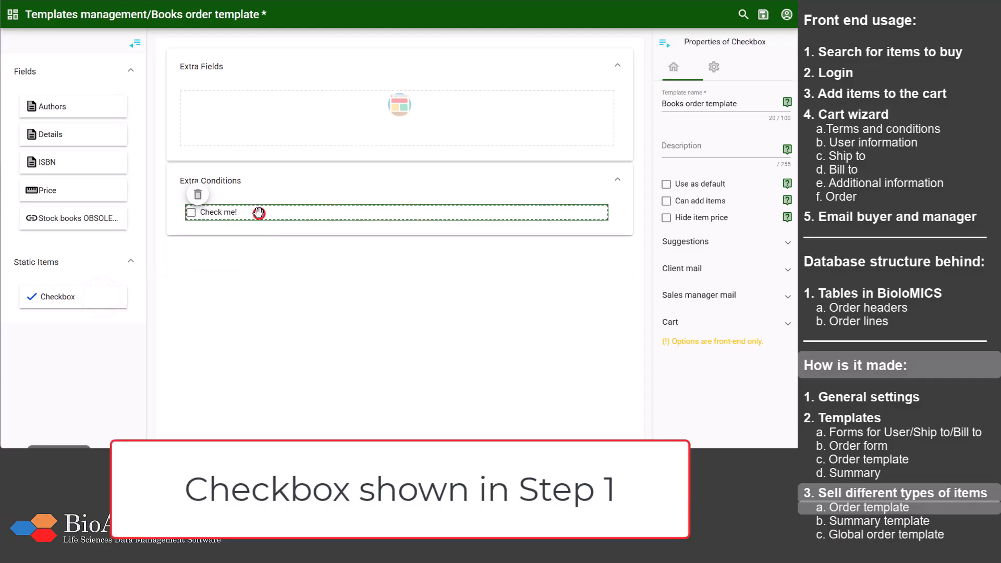
pyautogui.click(674, 66)
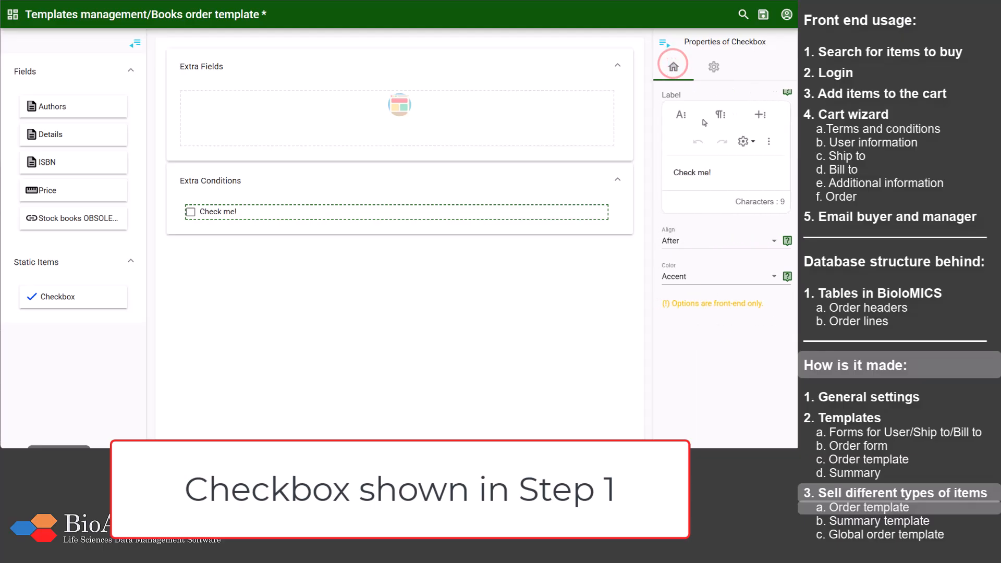
pyautogui.moveTo(720, 173); pyautogui.dragTo(668, 170)
pyautogui.write('Conditions')
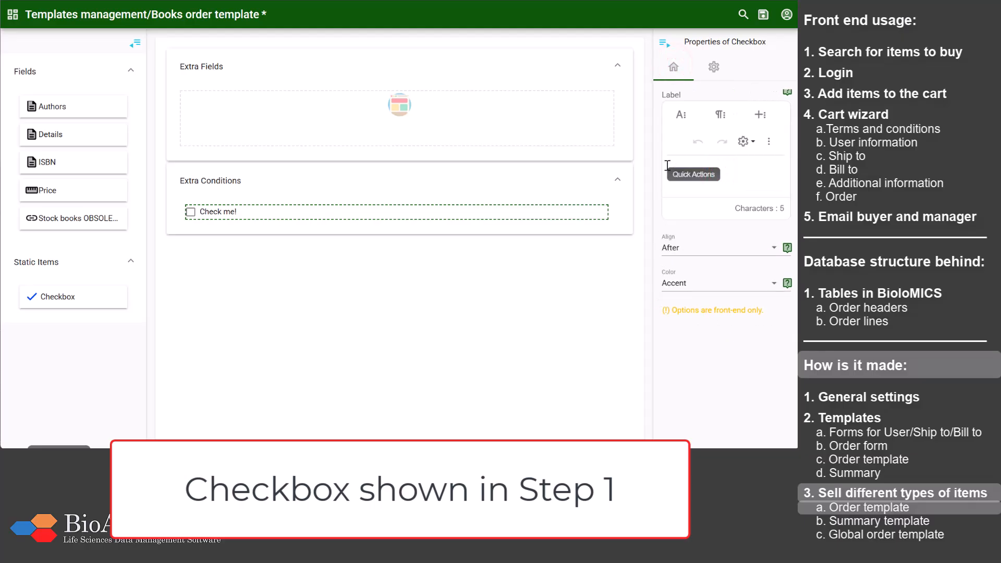
pyautogui.write('regarding the books')
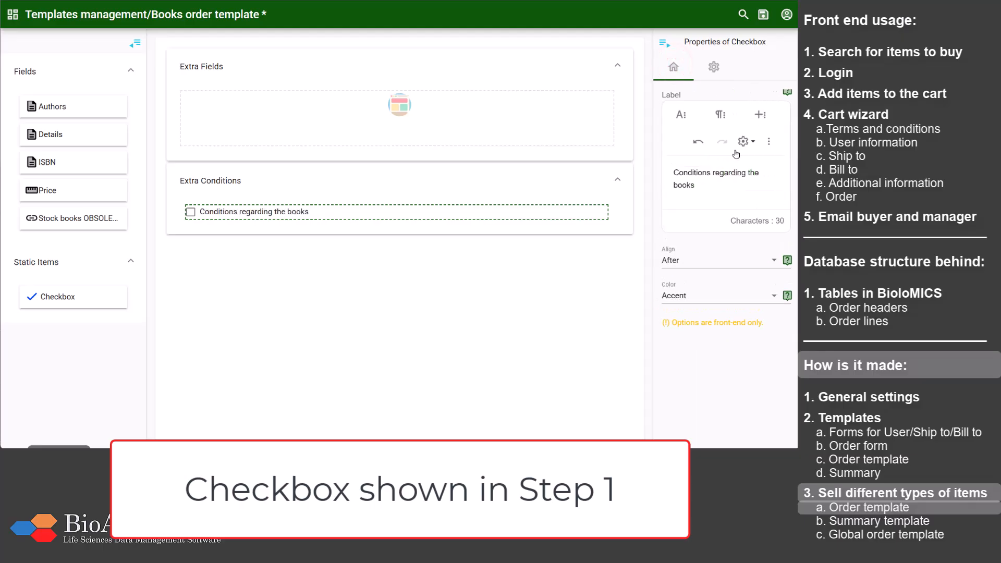
# Step: Review the Sales manager mail settings of the books order template, including the manager emails, mail subject and body
pyautogui.click(715, 70)
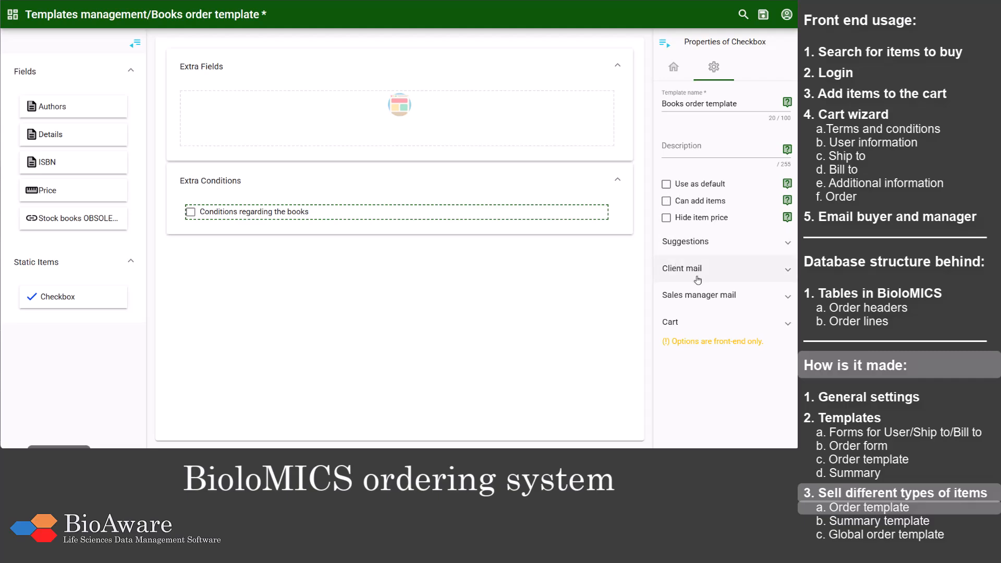
pyautogui.click(698, 295)
pyautogui.scroll(-1, 698, 293)
pyautogui.scroll(-1, 697, 294)
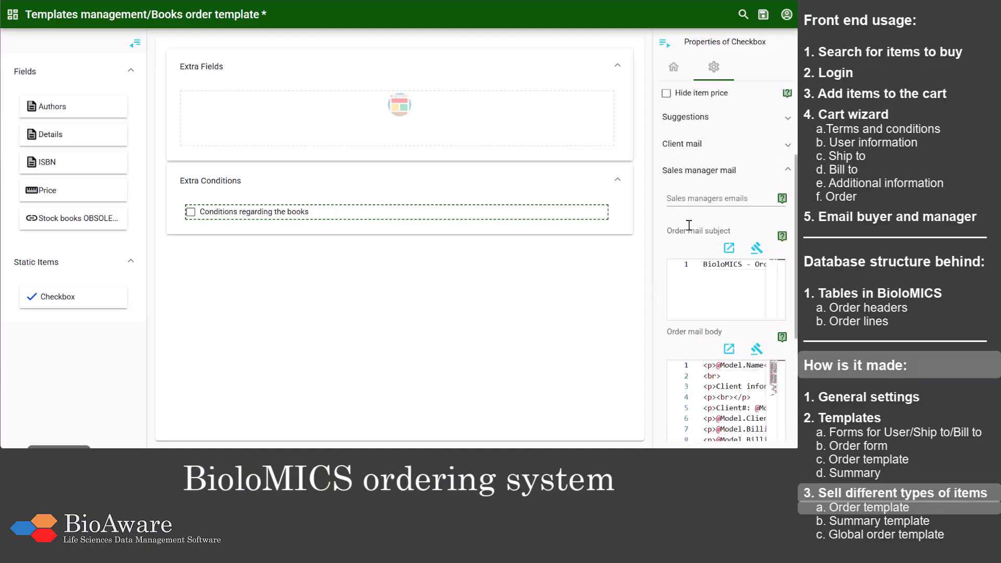
pyautogui.click(692, 198)
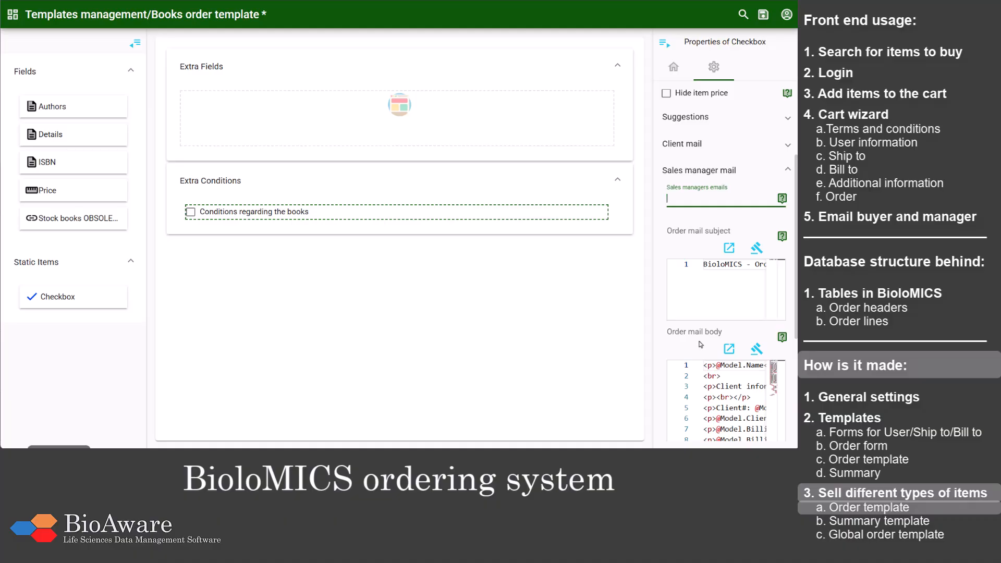
pyautogui.click(686, 173)
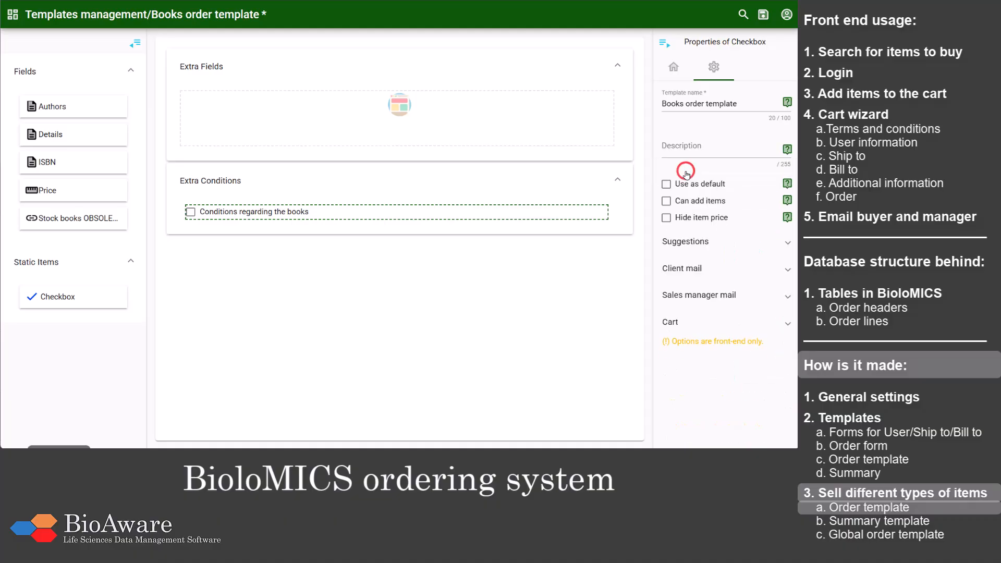
# Step: Set Price as the price field in the template's Cart options and save the books order template
pyautogui.click(698, 319)
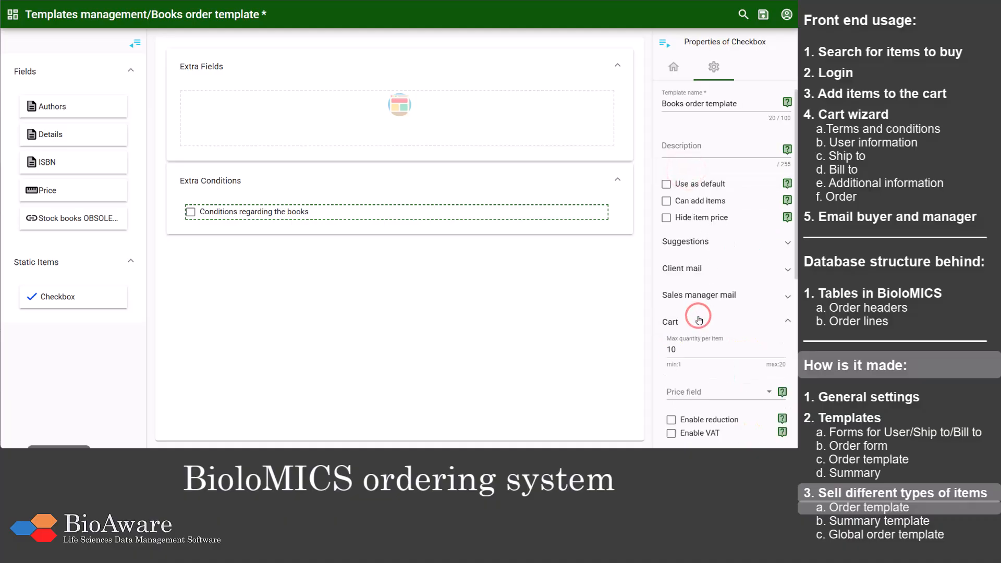
pyautogui.scroll(-4, 699, 318)
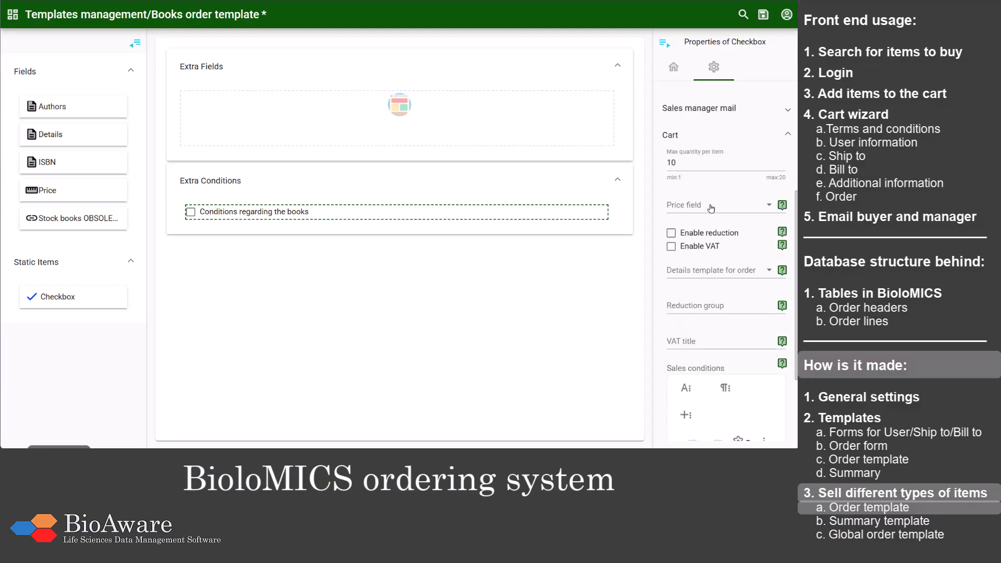
pyautogui.click(711, 207)
pyautogui.click(700, 241)
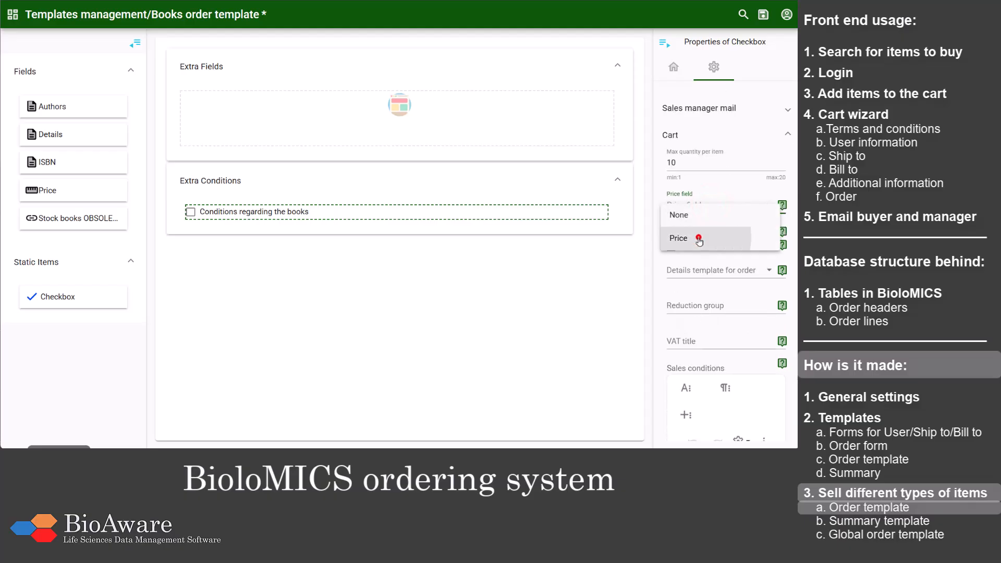
pyautogui.scroll(-1, 674, 251)
pyautogui.scroll(-1, 674, 250)
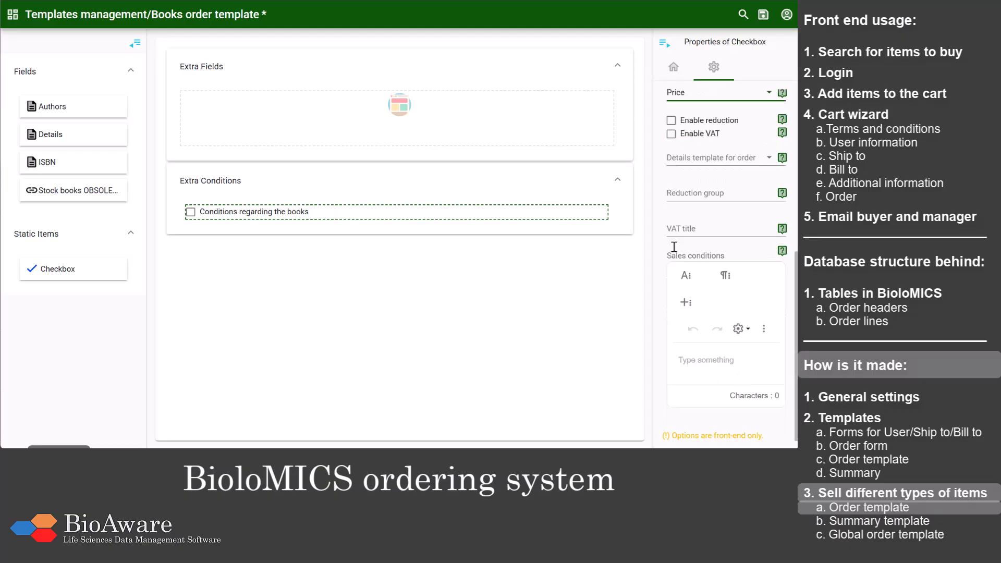
pyautogui.click(762, 23)
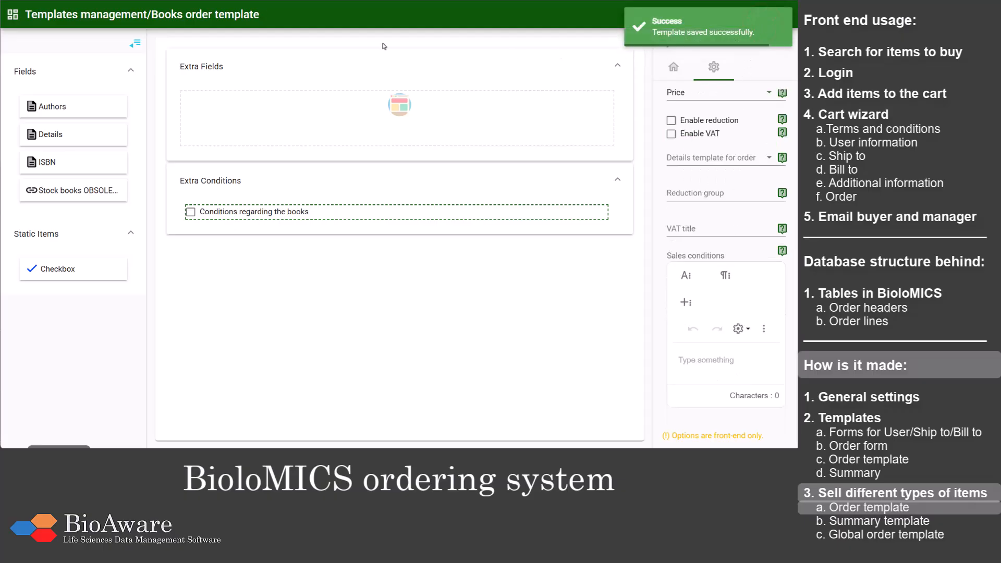
# Step: Return to the template list, filter it to Summary and open the Books summary template for editing
pyautogui.click(117, 17)
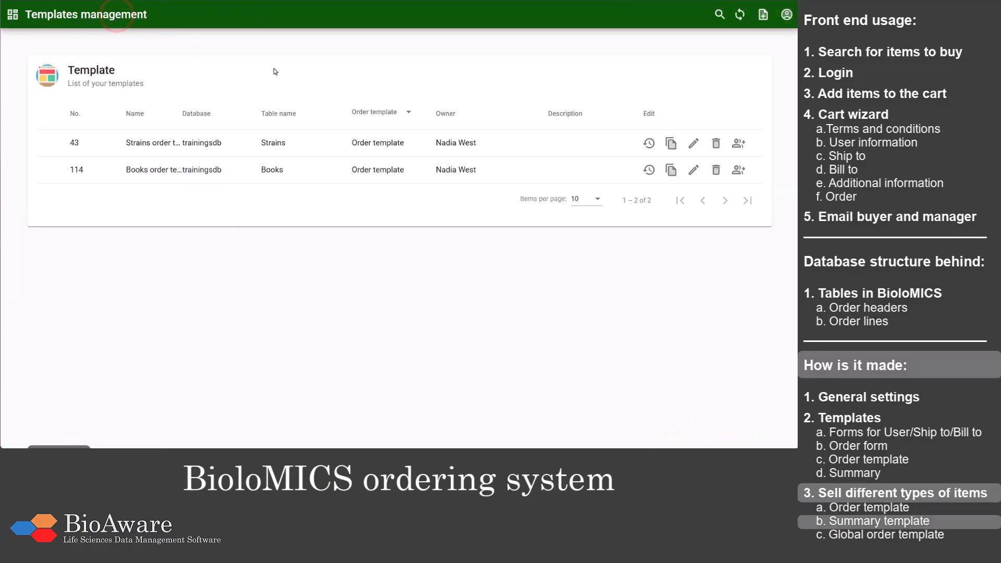
pyautogui.click(362, 113)
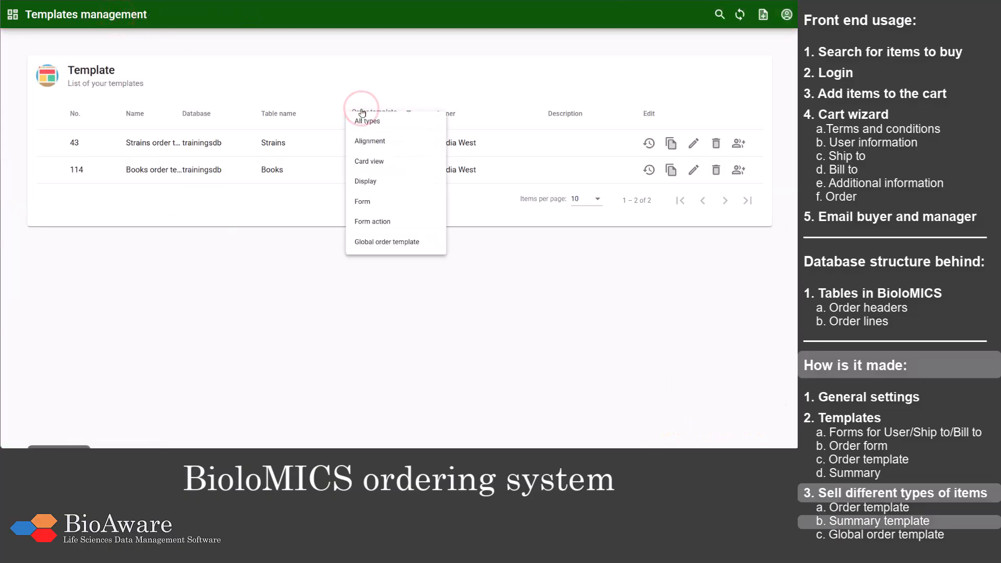
pyautogui.scroll(-3, 373, 145)
pyautogui.scroll(-3, 374, 145)
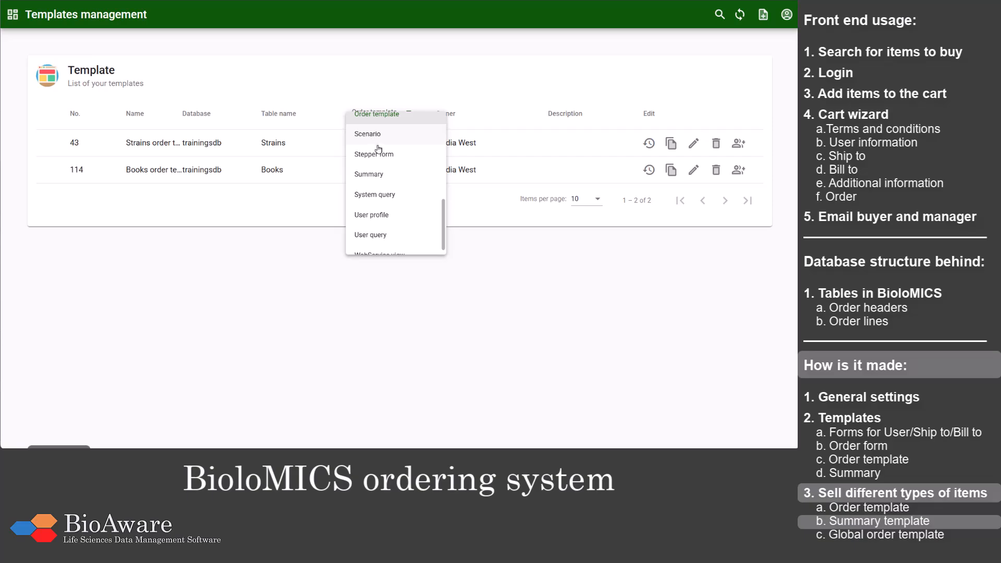
pyautogui.click(386, 175)
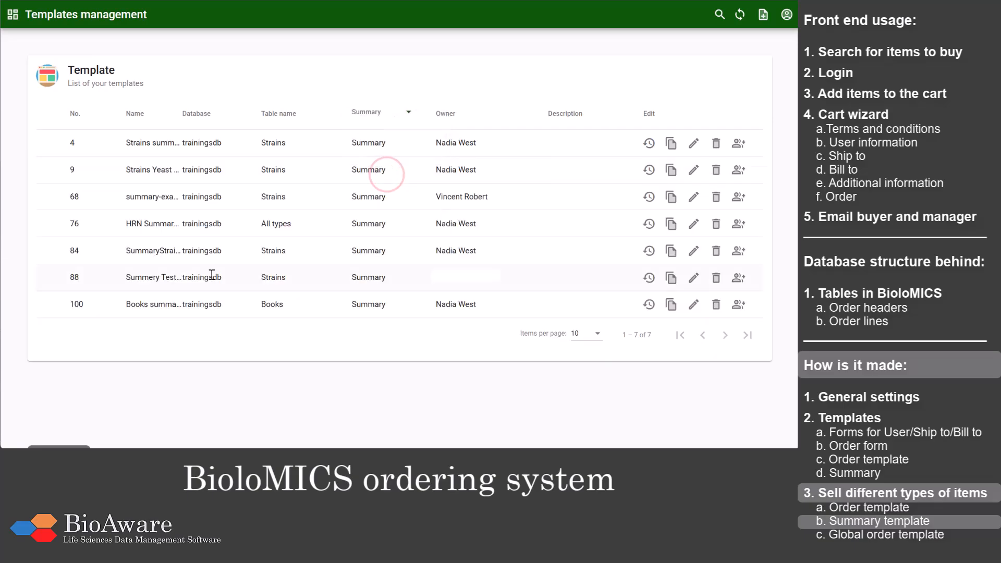
pyautogui.click(691, 304)
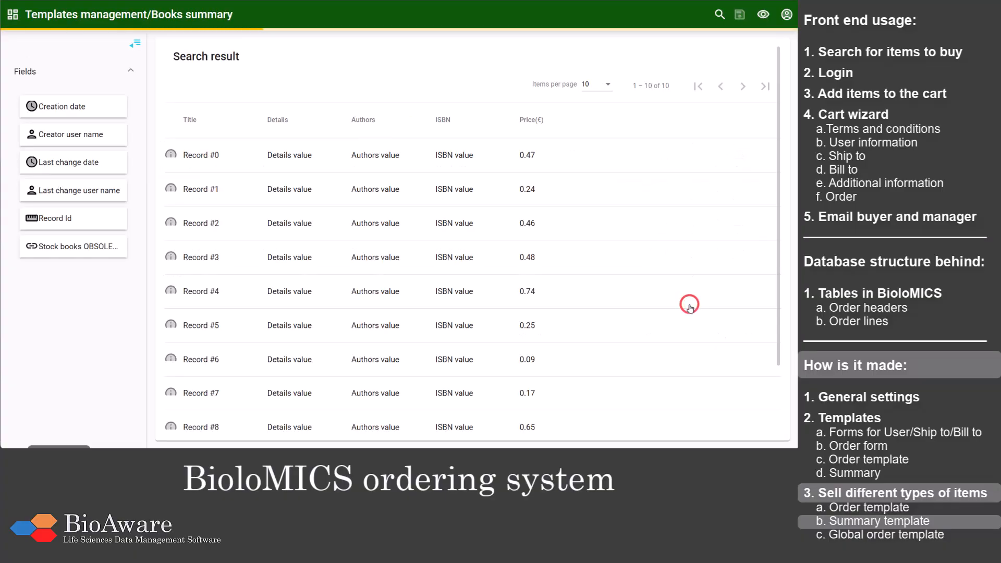
# Step: Select the Price(€) column and check the Enable cart option in the summary template's general Cart settings
pyautogui.click(548, 126)
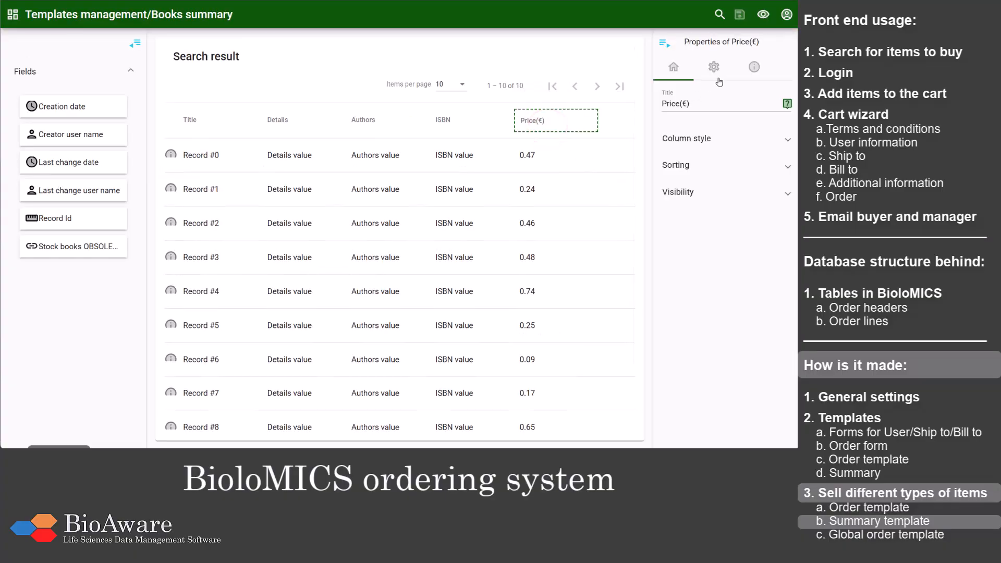
pyautogui.click(714, 67)
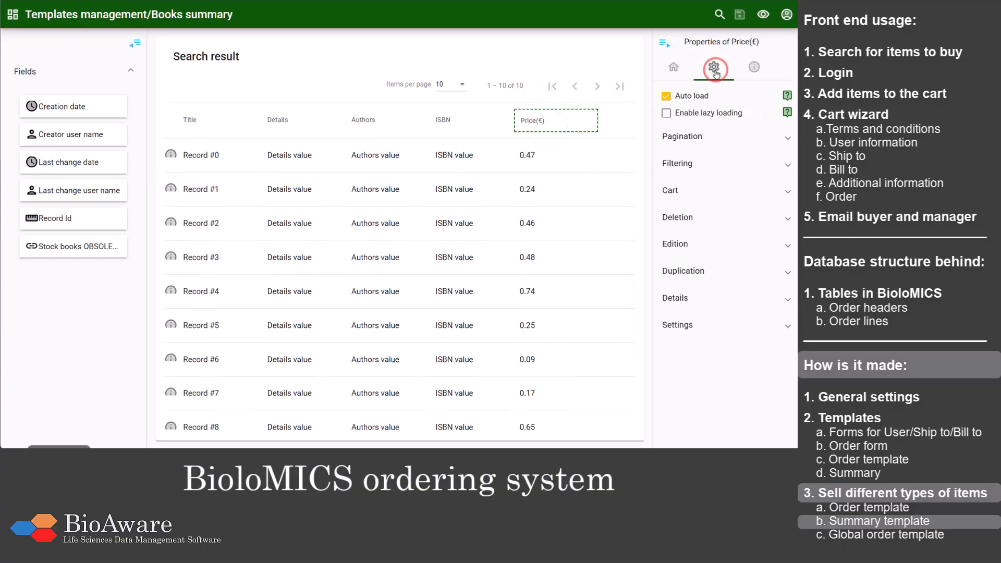
pyautogui.click(721, 188)
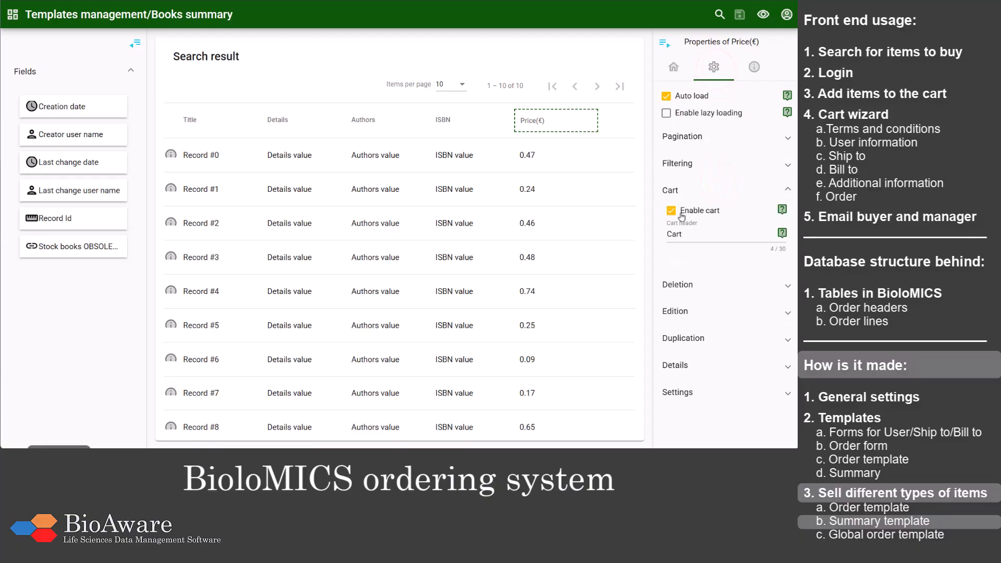
# Step: Leave the template editor for the website and open the Search books page
pyautogui.click(787, 15)
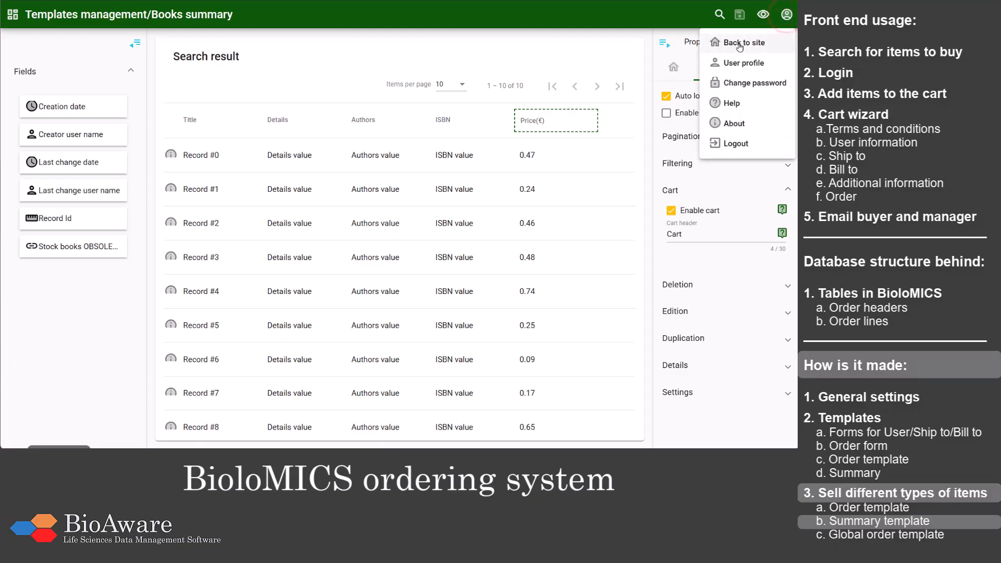
pyautogui.click(740, 45)
pyautogui.click(146, 139)
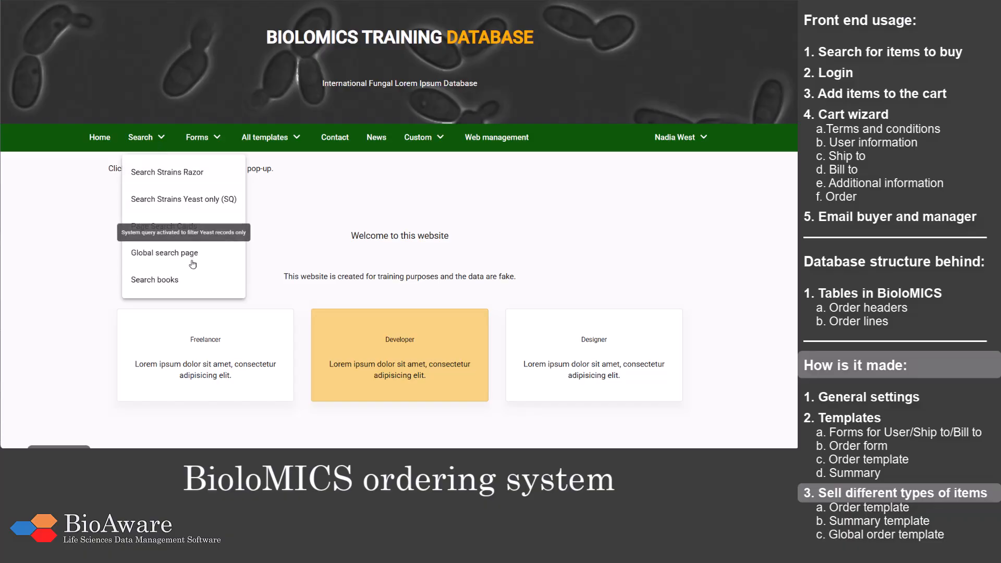
pyautogui.click(184, 279)
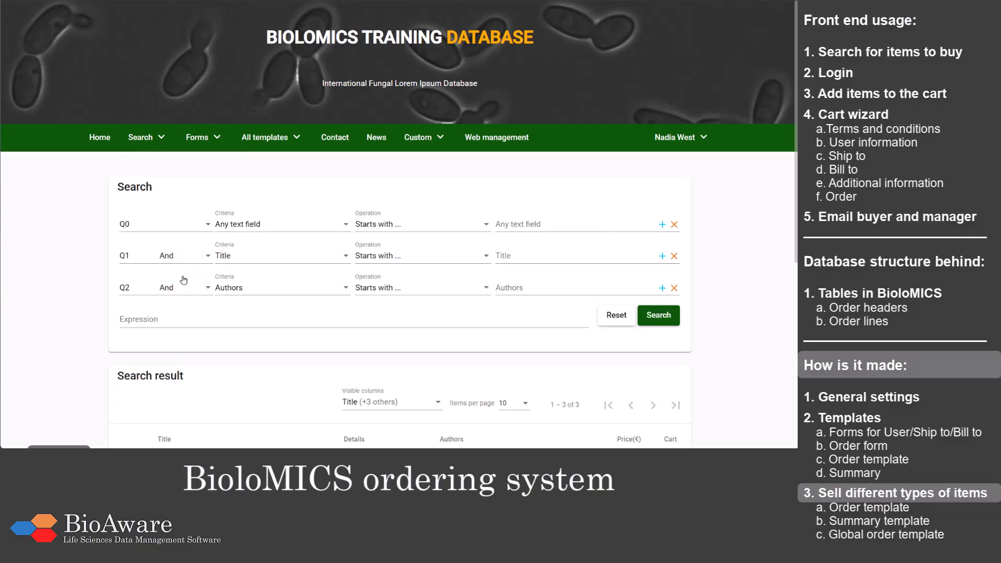
# Step: Add the books Foliar pathogens of eucalypts and Identification of common Aspergillus species to the cart
pyautogui.scroll(-4, 184, 279)
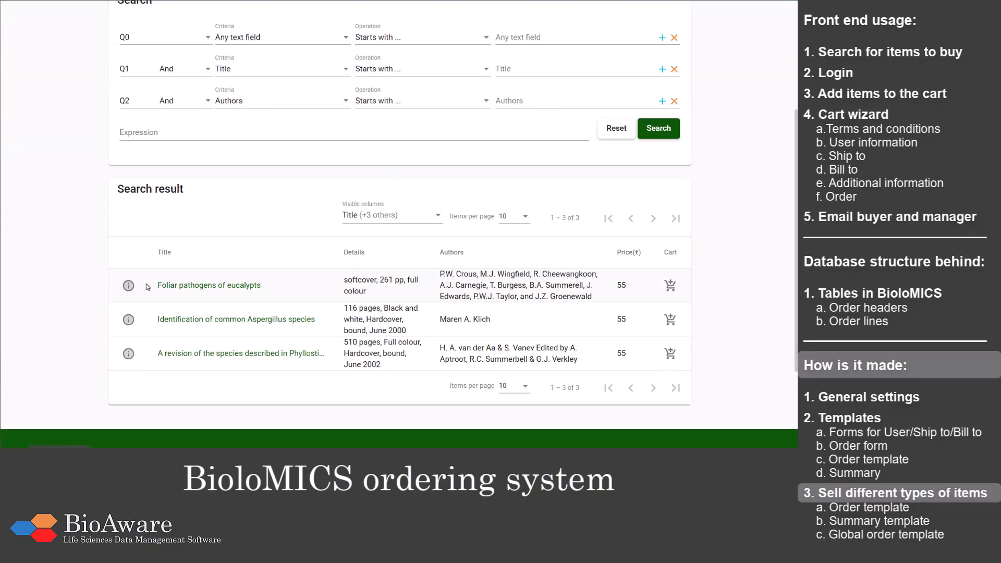
pyautogui.click(669, 288)
pyautogui.click(672, 324)
# Step: Open the Search Strains Razor page and add strain BIO 1353A to the cart
pyautogui.scroll(1, 673, 327)
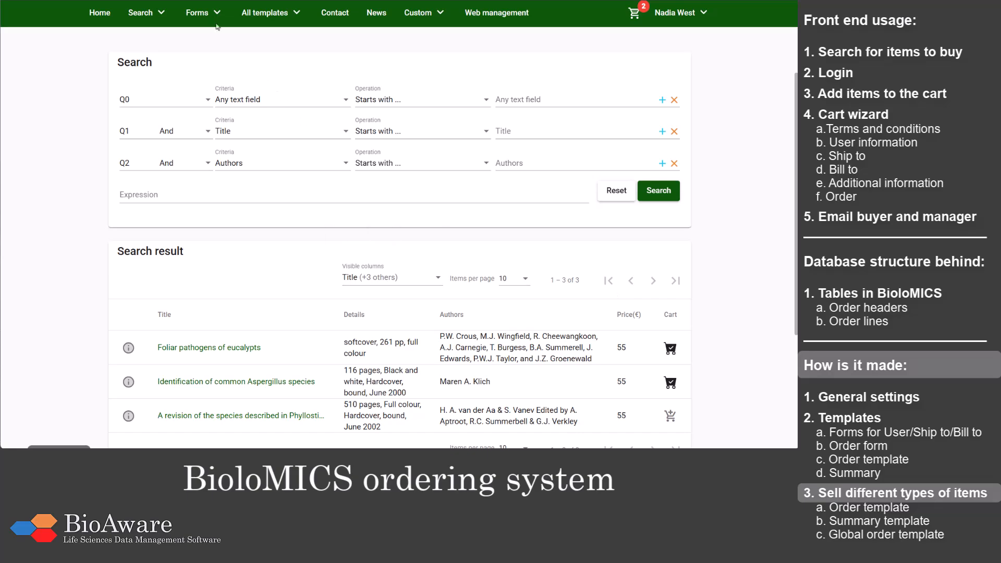
pyautogui.click(166, 20)
pyautogui.click(153, 45)
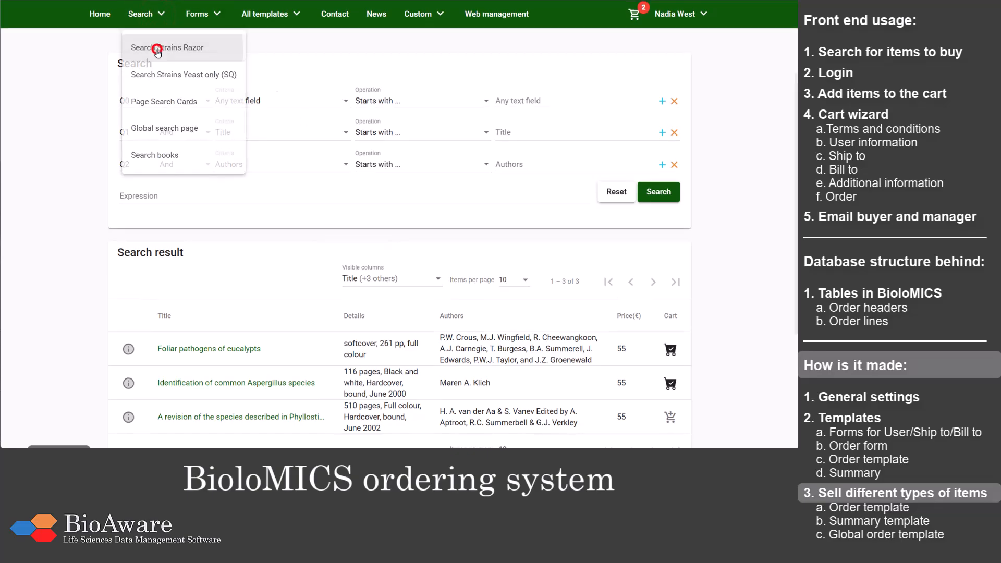
pyautogui.scroll(-3, 158, 53)
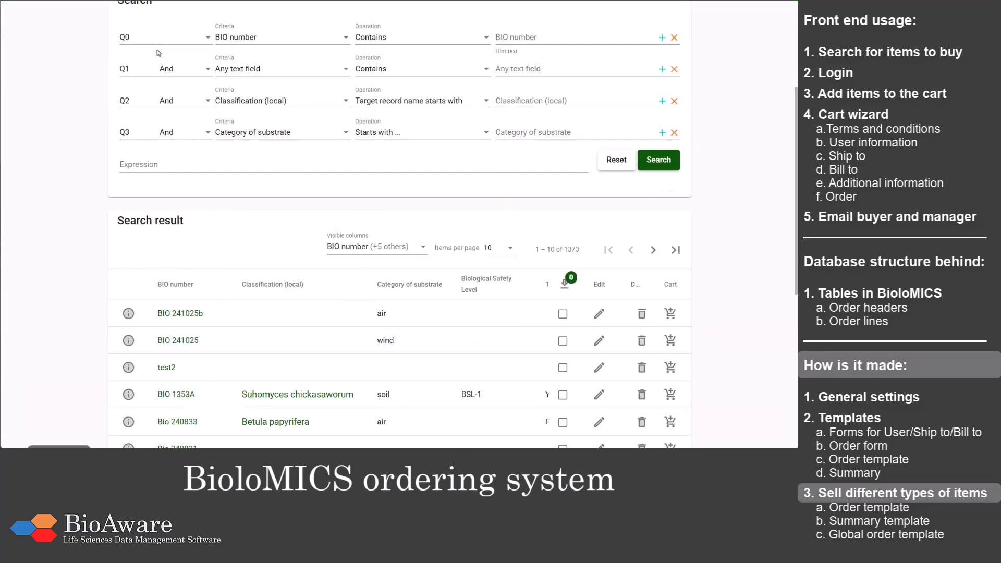
pyautogui.click(671, 396)
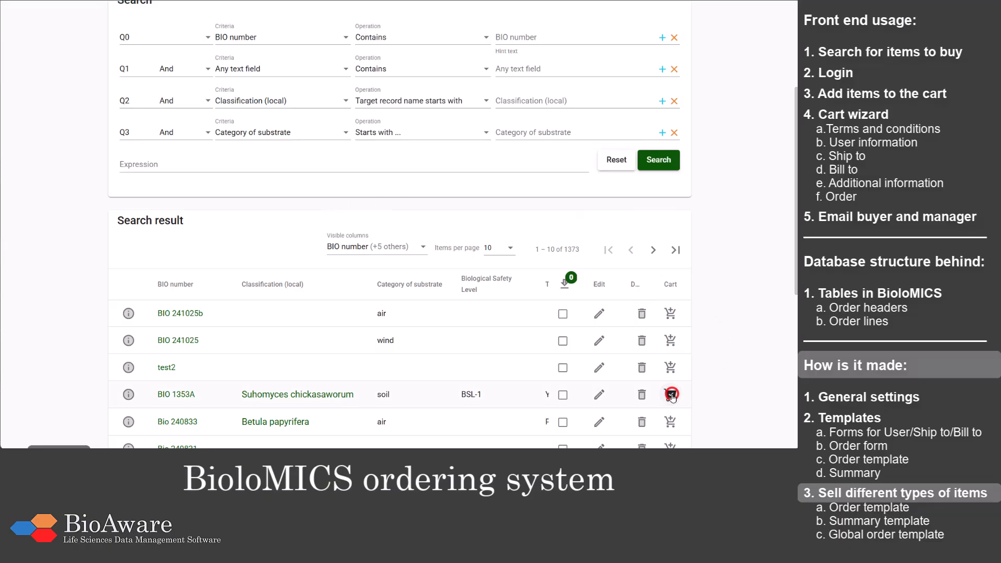
# Step: Open the cart, accept the books conditions, the strains conditions and the sales conditions, and continue to the user information
pyautogui.scroll(2, 672, 398)
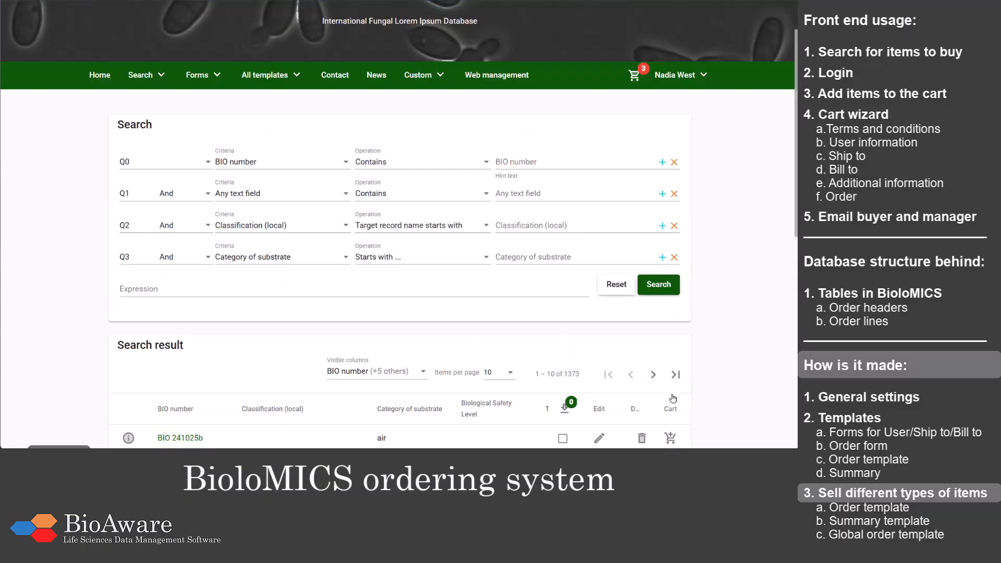
pyautogui.click(634, 76)
pyautogui.click(587, 191)
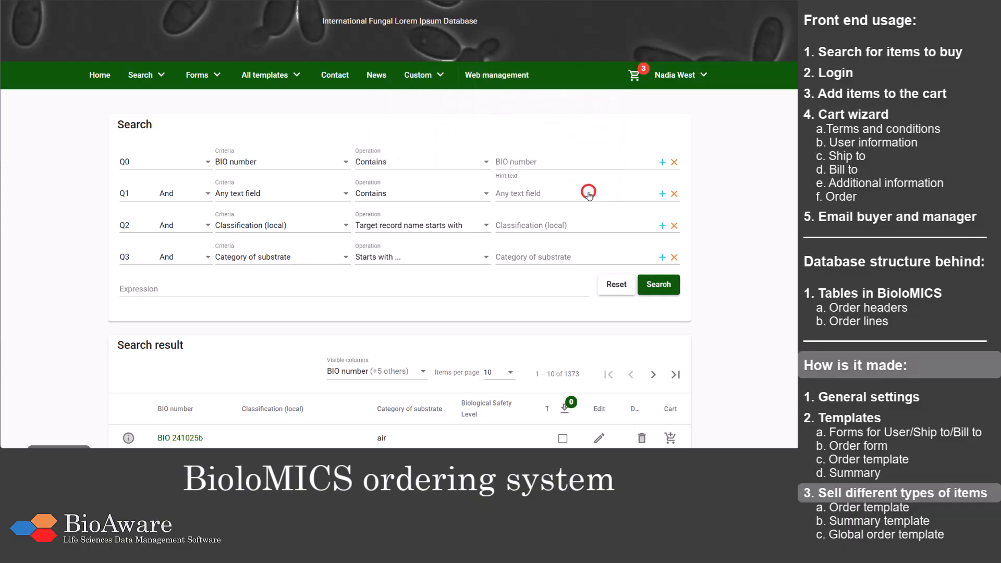
pyautogui.click(136, 260)
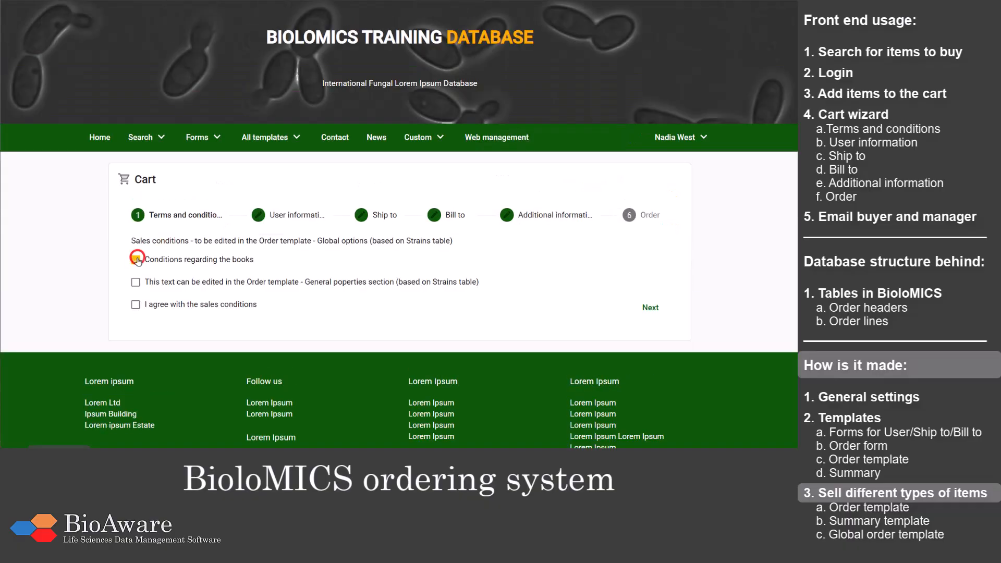
pyautogui.click(135, 282)
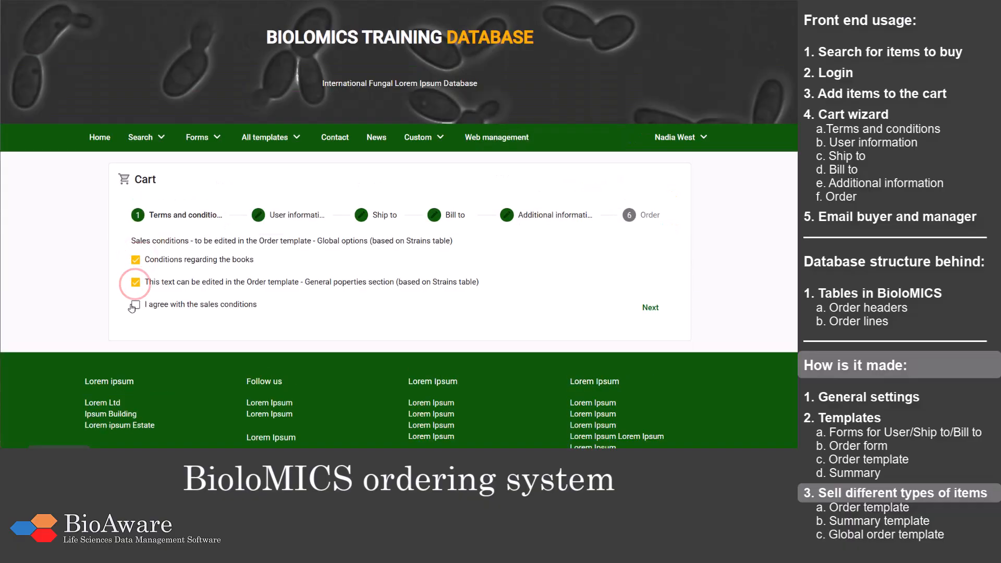
pyautogui.click(136, 306)
pyautogui.click(651, 308)
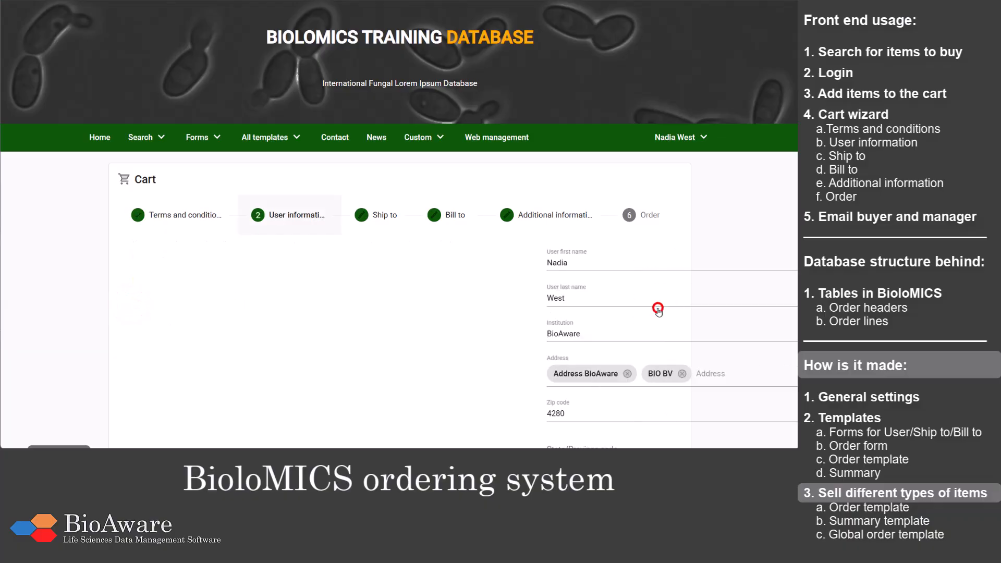
# Step: Accept the user information and shipping address as filled in, and use the same address for billing
pyautogui.scroll(-4, 660, 308)
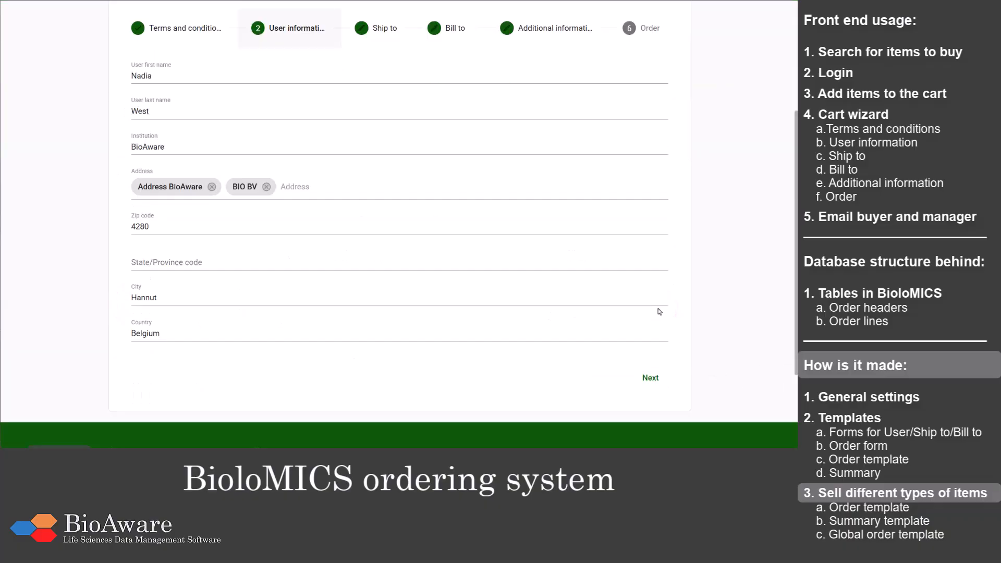
pyautogui.click(652, 379)
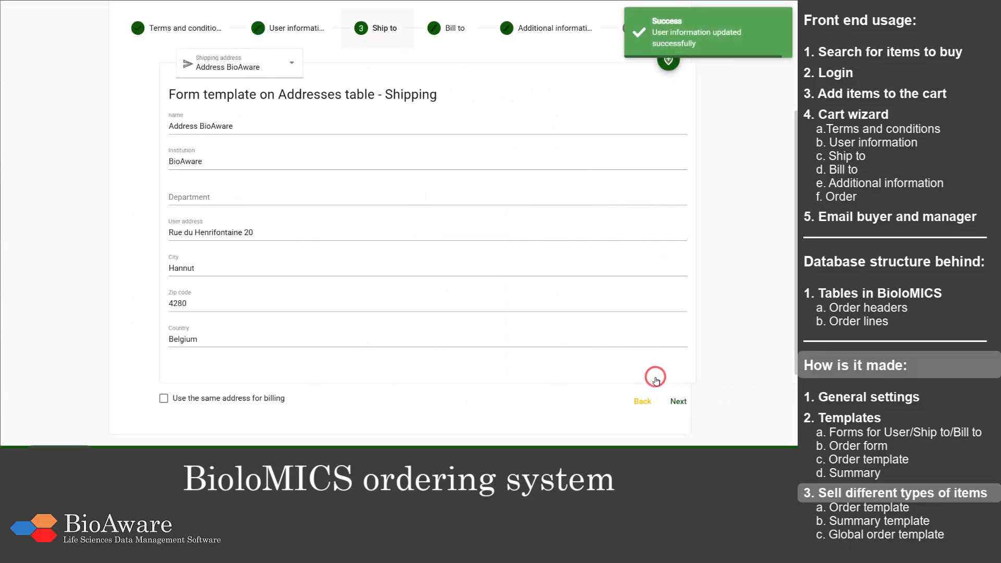
pyautogui.click(231, 399)
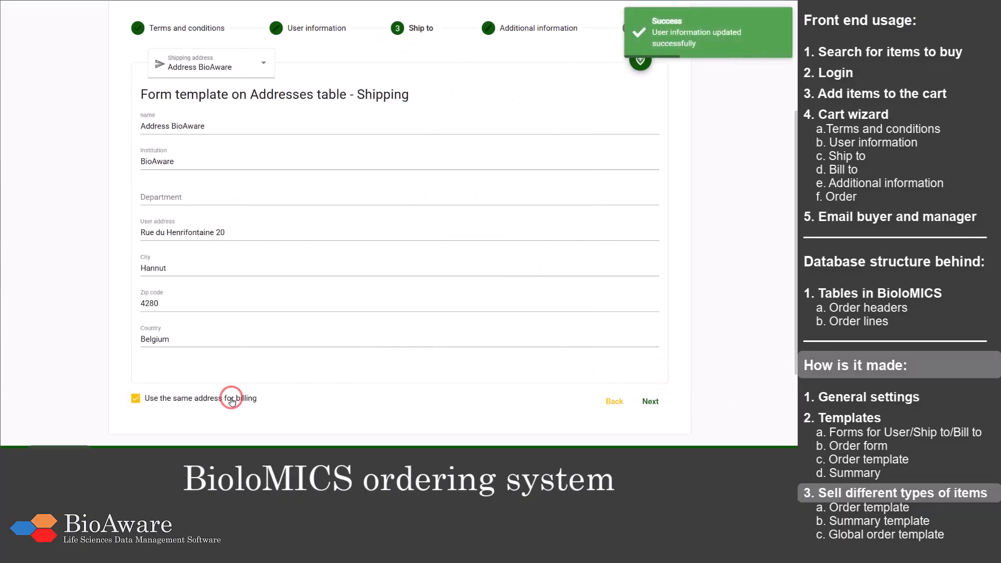
pyautogui.click(650, 403)
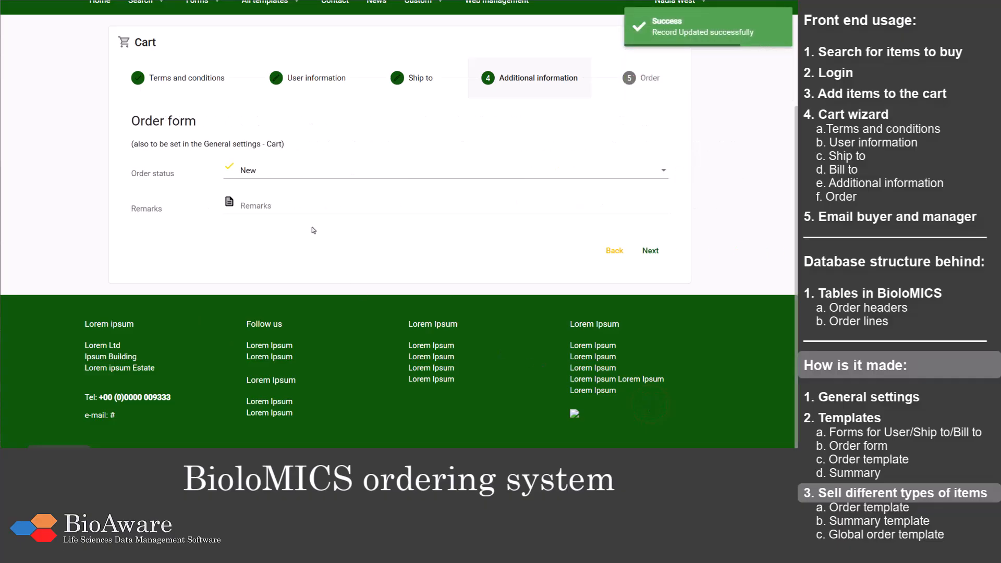
# Step: Enter "2 books and 1 strain" as the order form's remarks and continue to the order overview
pyautogui.click(302, 202)
pyautogui.write('2 b')
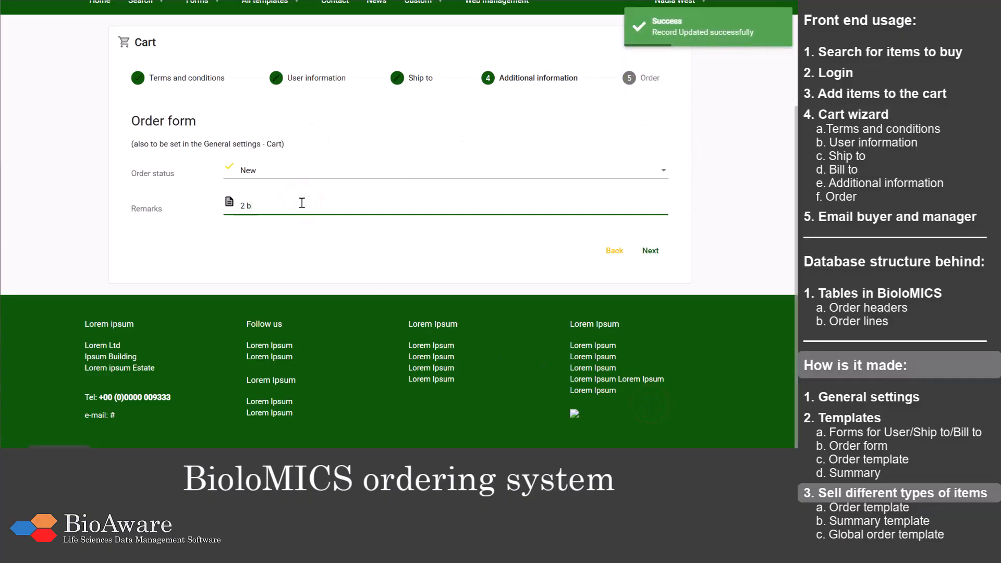
pyautogui.write('ooks and 1 strain')
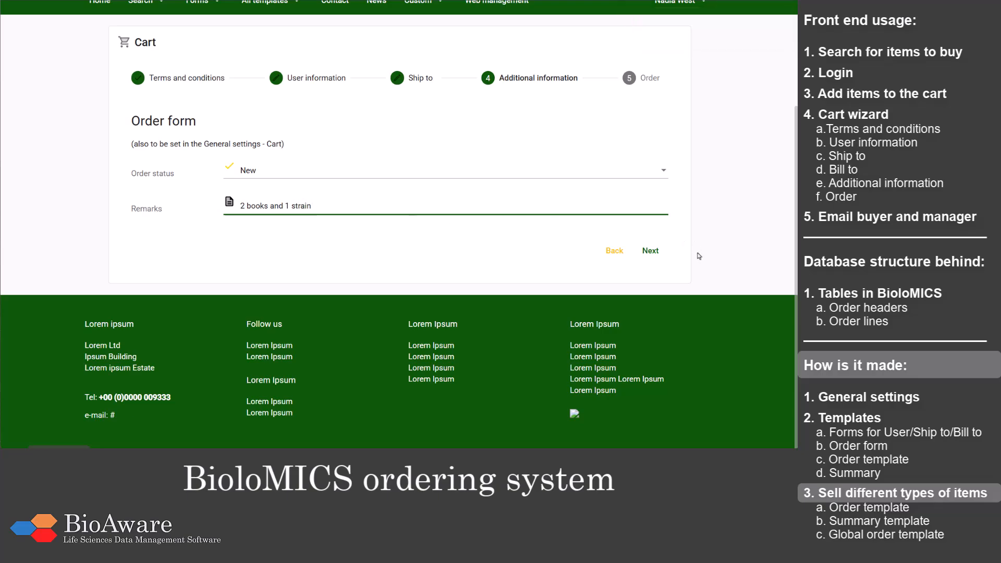
pyautogui.click(650, 251)
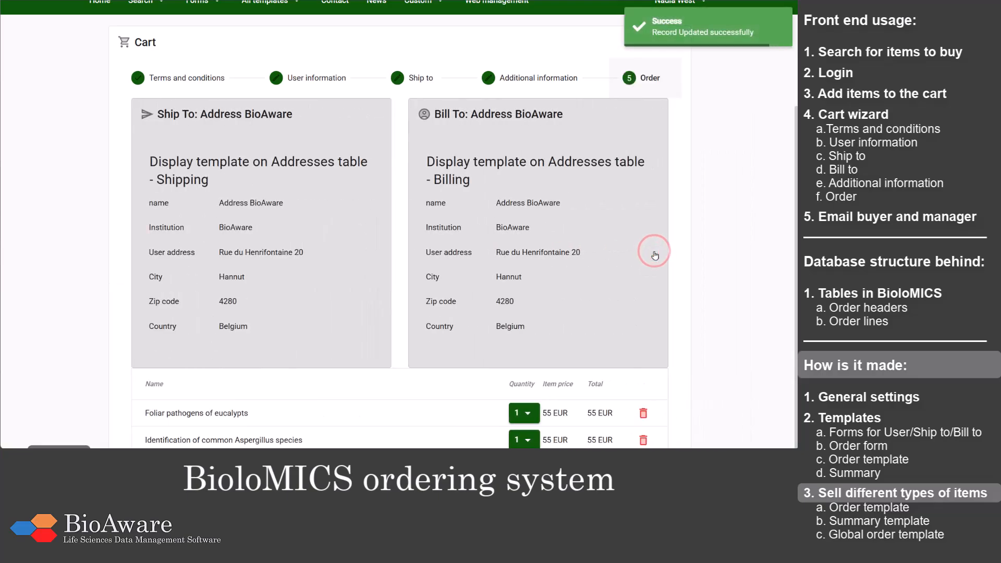
# Step: Set the quantity of Foliar pathogens of eucalypts to 2 in the order overview and review the order totals
pyautogui.scroll(-3, 657, 254)
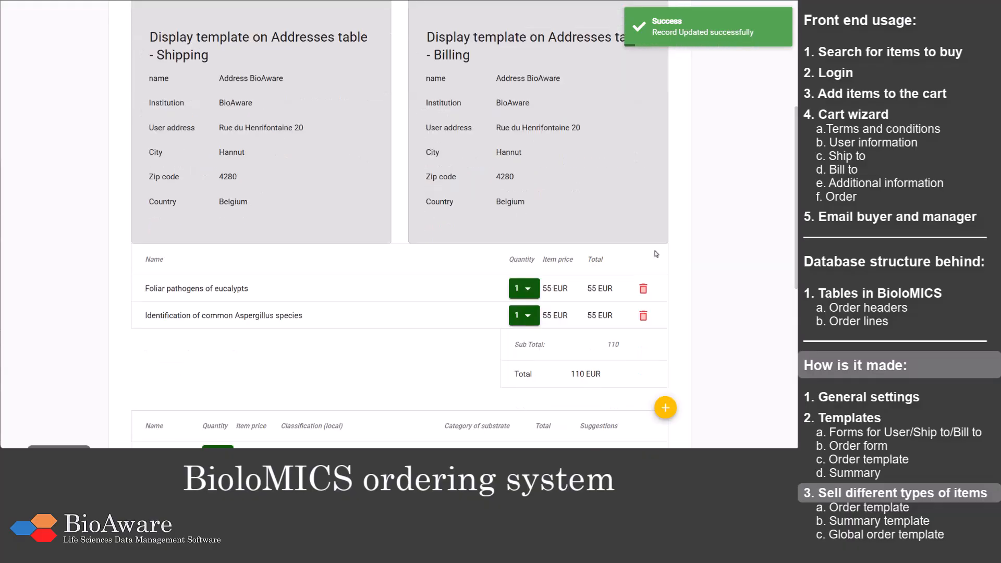
pyautogui.scroll(-4, 656, 254)
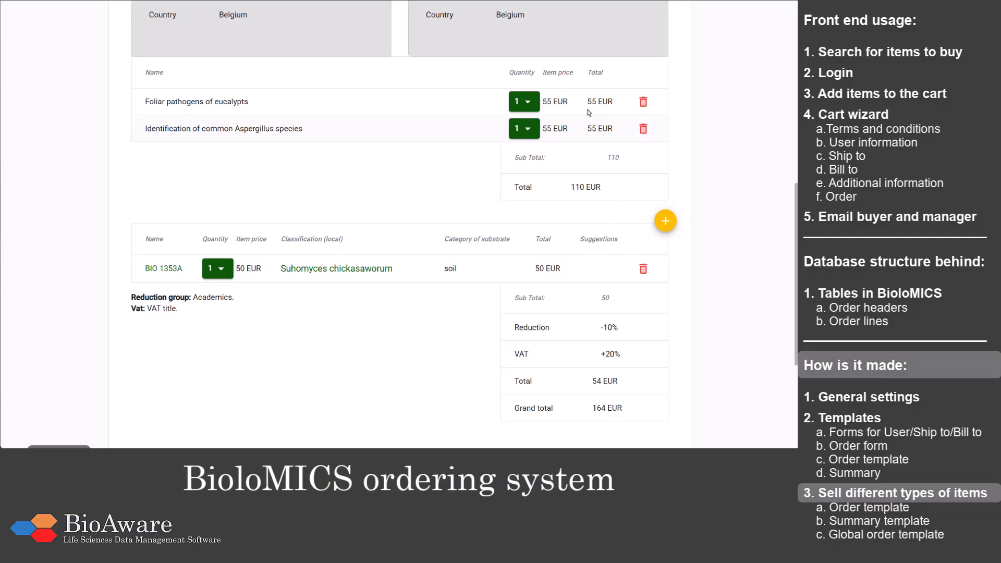
pyautogui.click(528, 103)
pyautogui.click(521, 156)
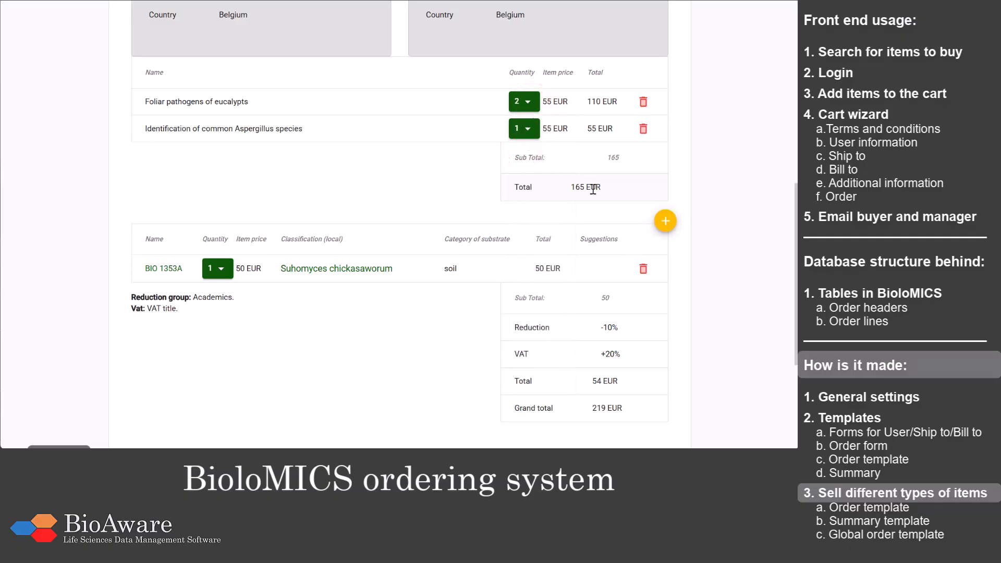
pyautogui.scroll(-1, 595, 189)
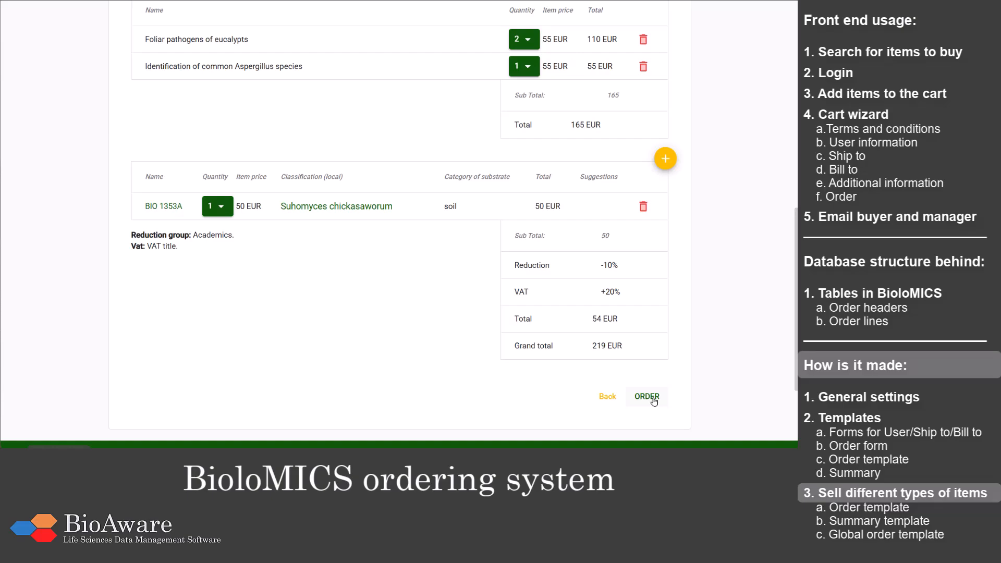
# Step: Leave the cart for the web management template list and filter it by the Global order template type
pyautogui.scroll(7, 654, 401)
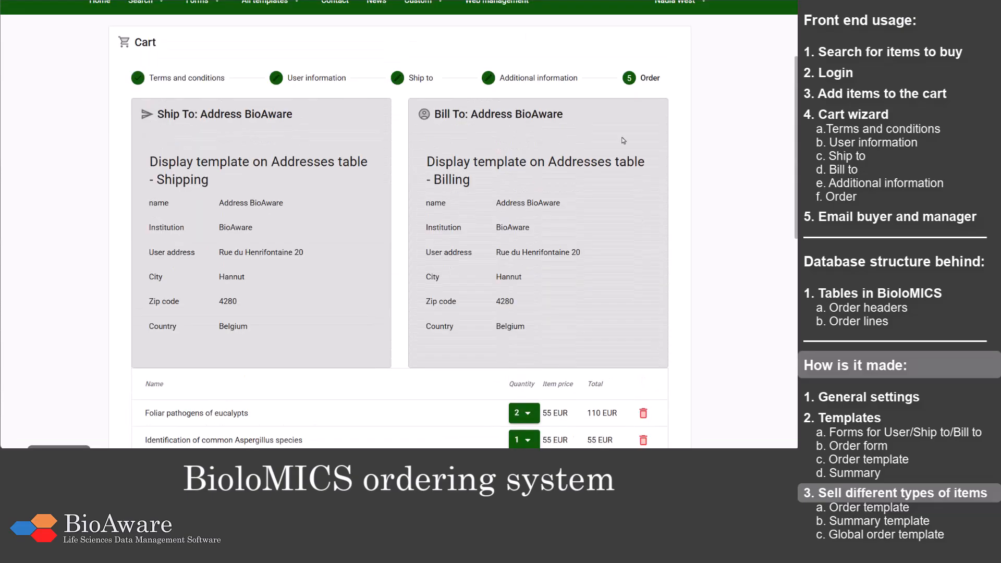
pyautogui.click(490, 12)
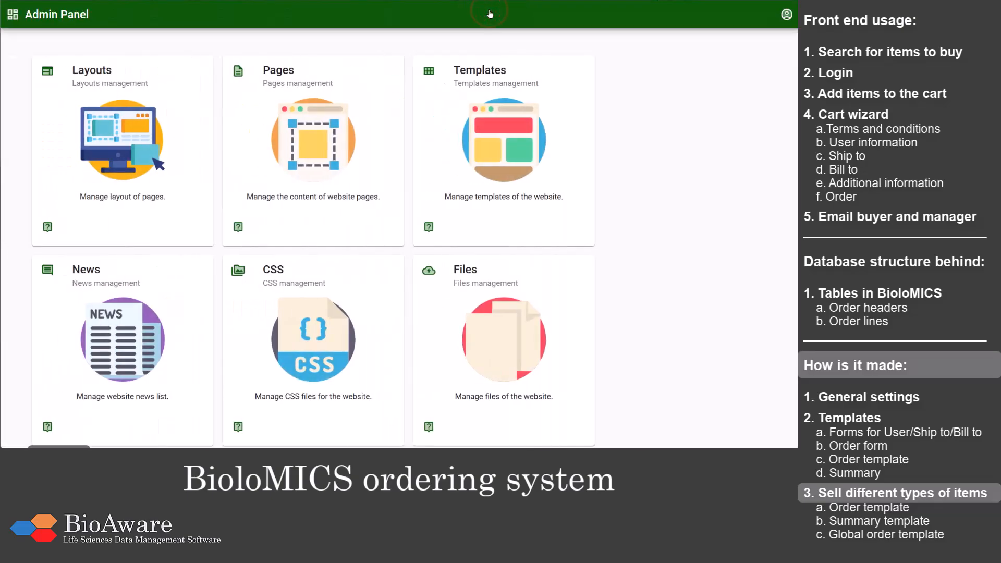
pyautogui.click(482, 108)
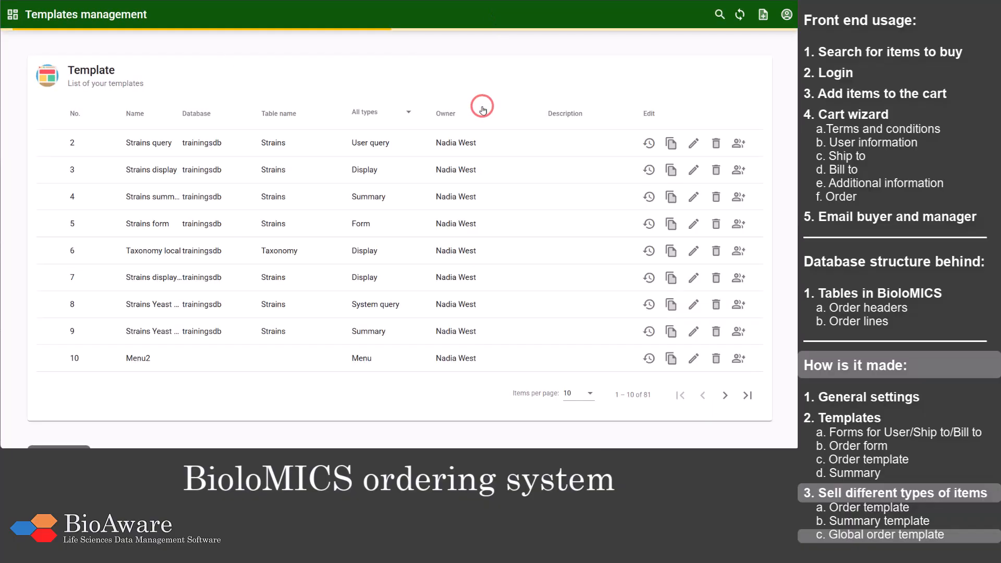
pyautogui.click(384, 111)
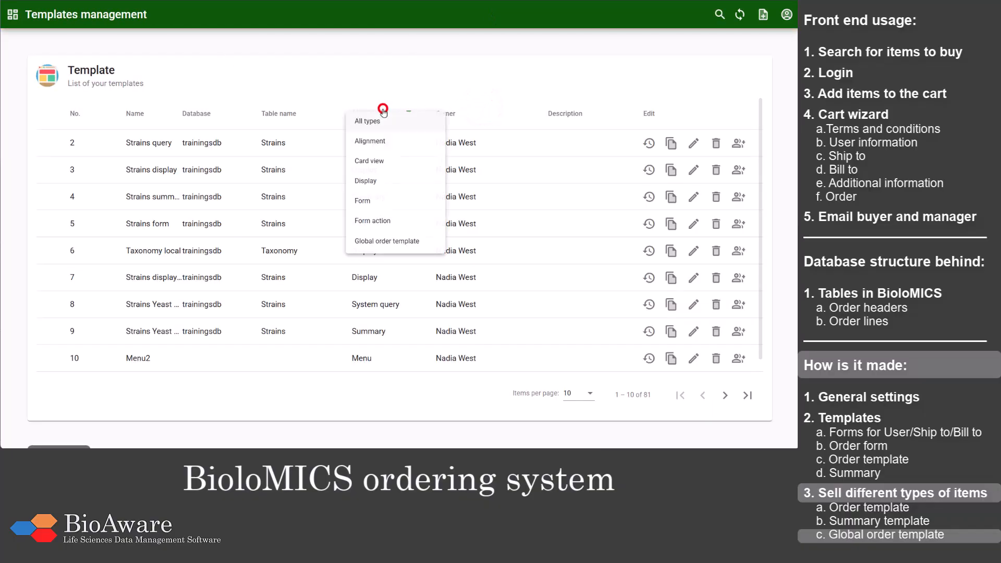
pyautogui.scroll(-3, 390, 137)
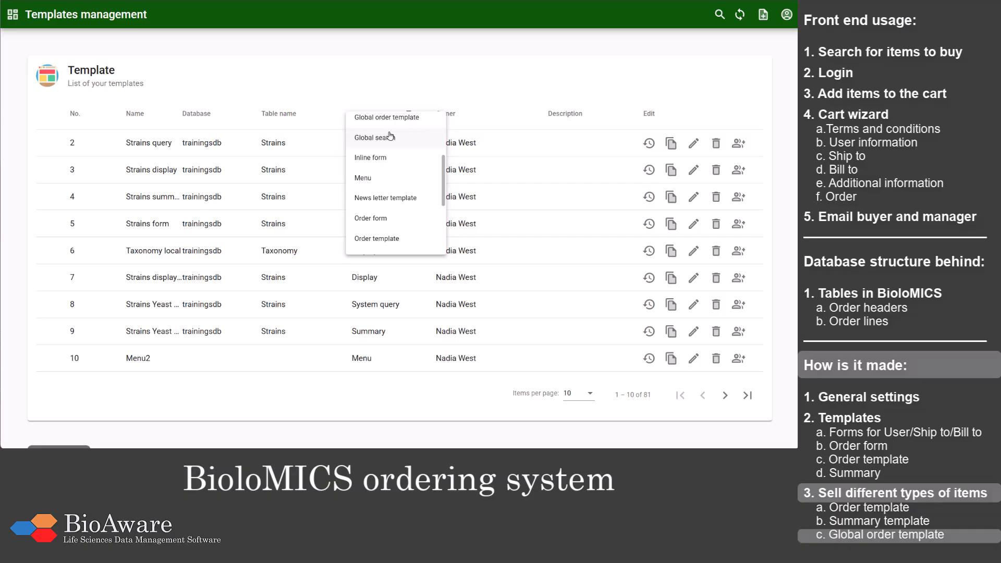
pyautogui.click(403, 118)
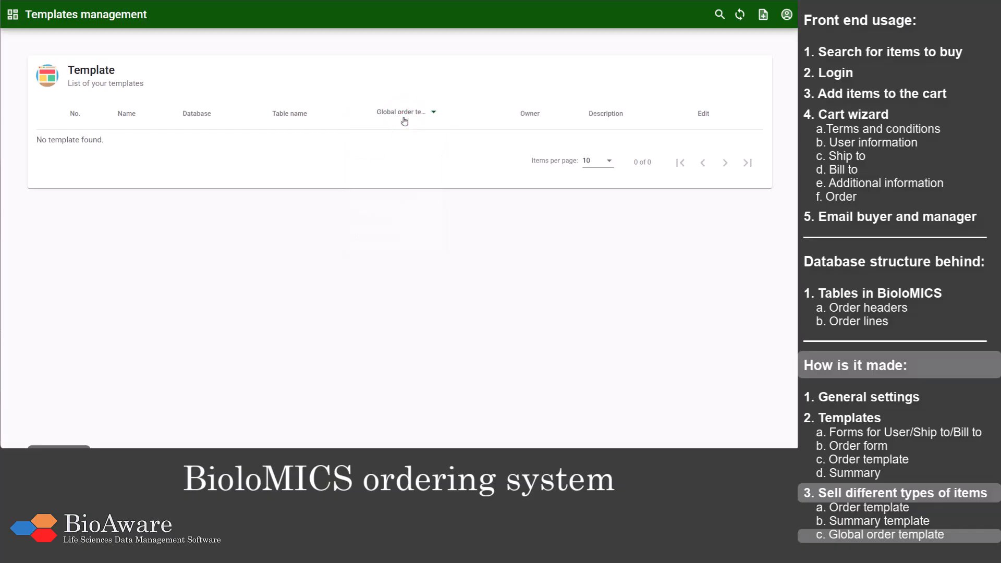
# Step: Create a new template of type Global order template in the trainingsdb database, named "Global order template"
pyautogui.click(763, 14)
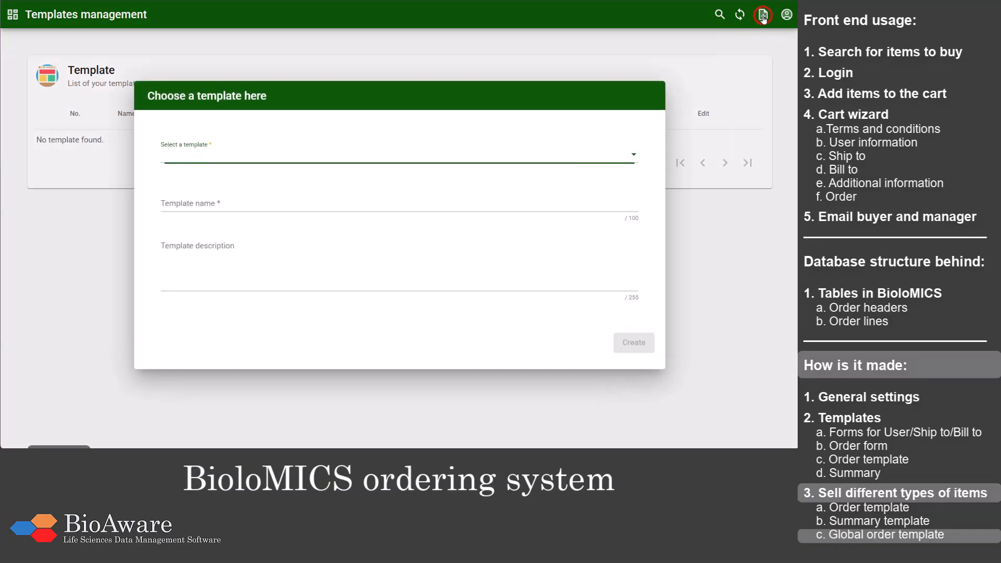
pyautogui.click(313, 150)
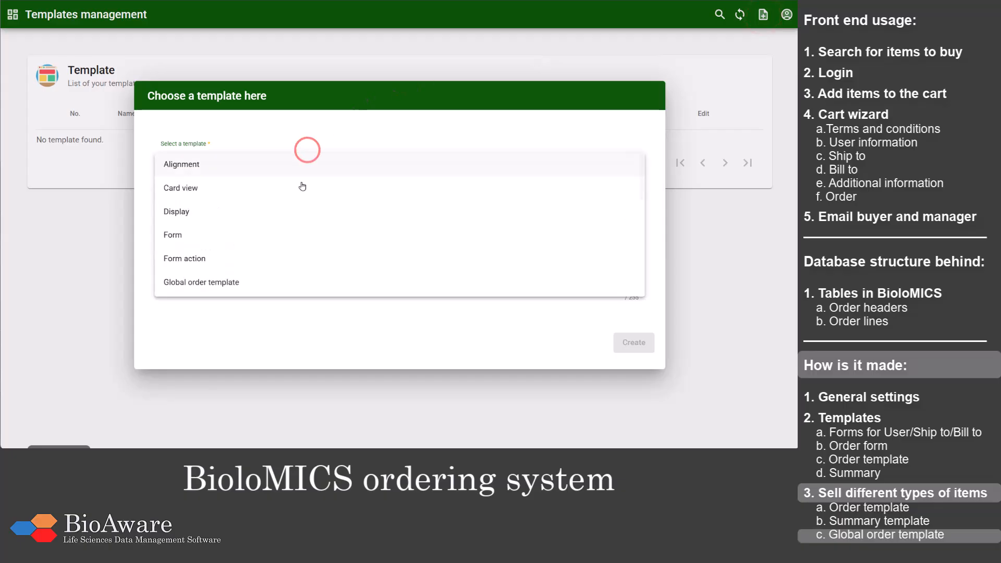
pyautogui.scroll(-2, 302, 193)
pyautogui.click(284, 220)
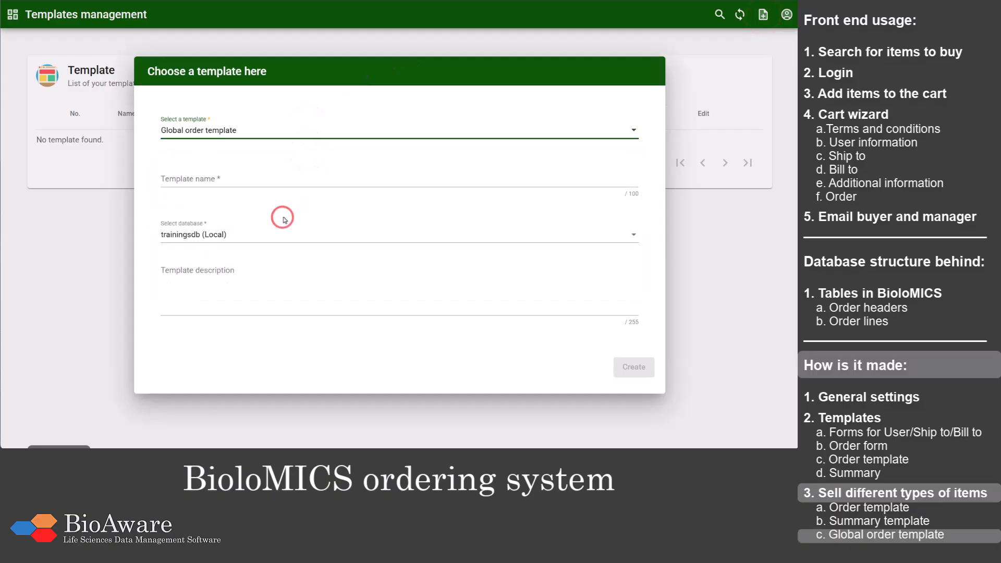
pyautogui.click(276, 180)
pyautogui.write('Glo')
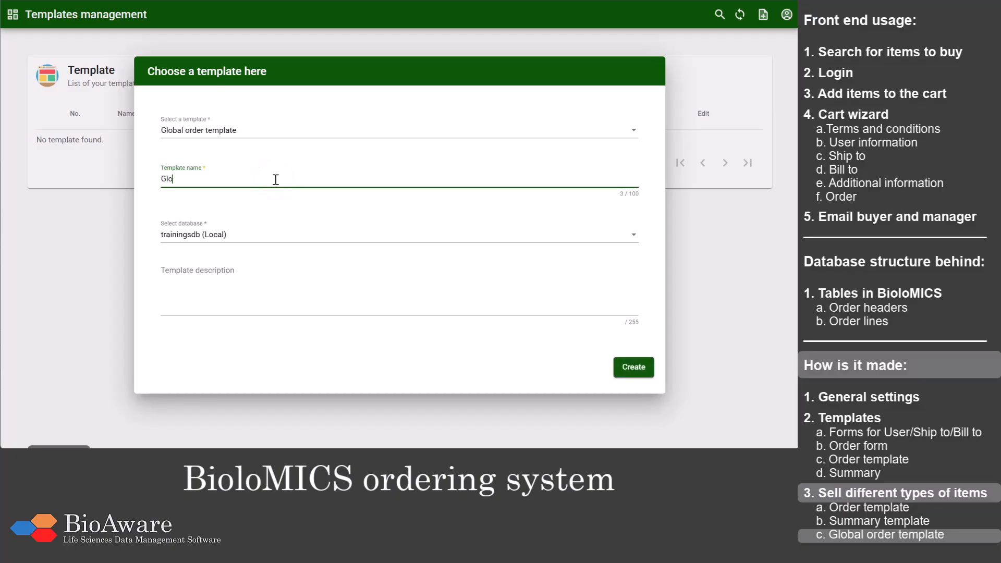
pyautogui.write('bal order template')
pyautogui.click(633, 367)
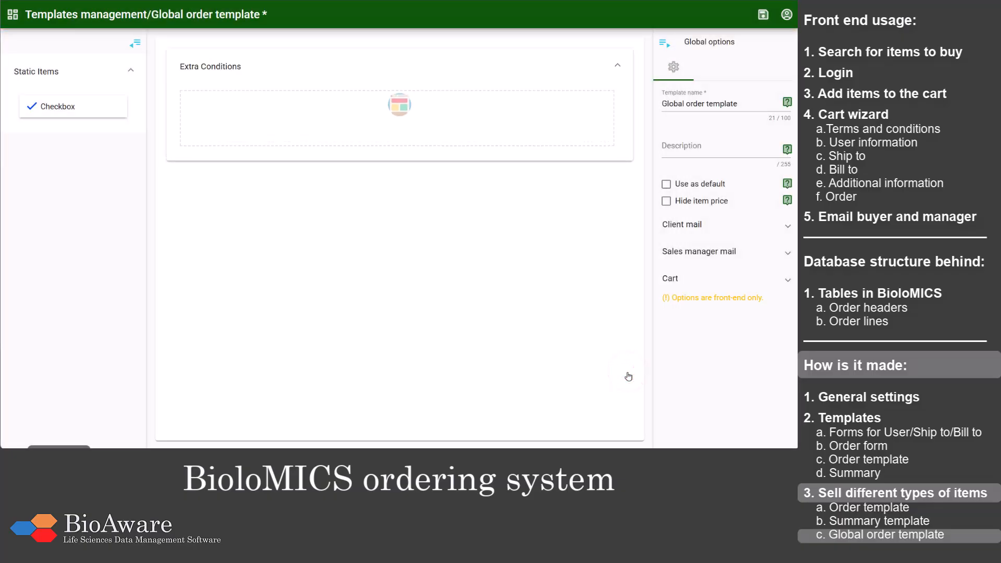
# Step: Review the global order template's client mail, sales manager mail and cart sales conditions options
pyautogui.click(678, 236)
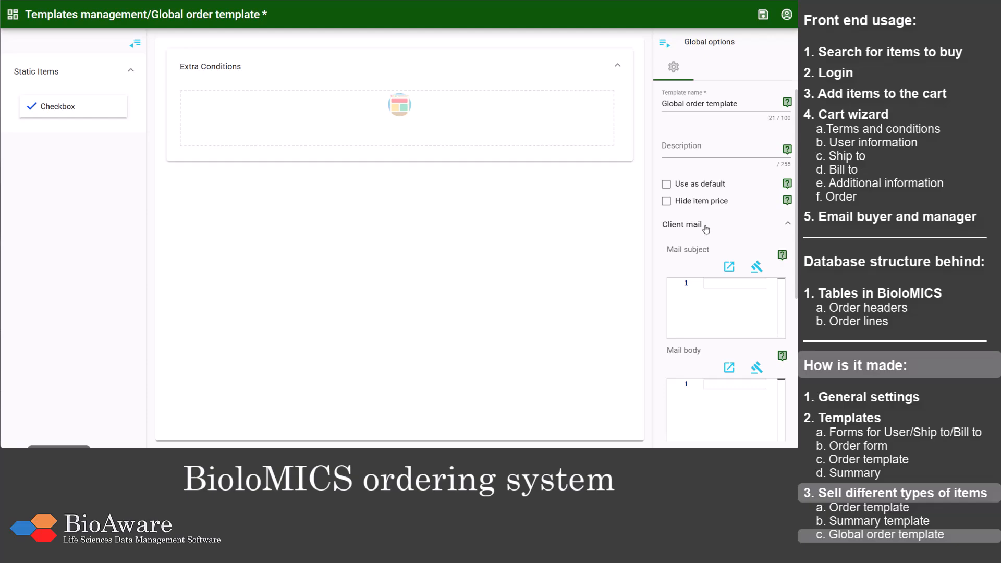
pyautogui.click(706, 228)
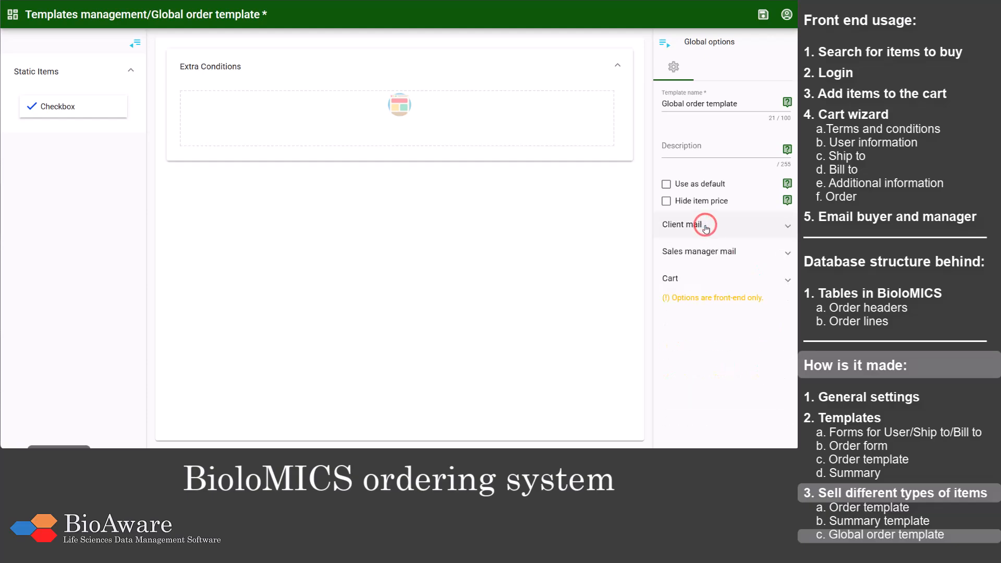
pyautogui.click(697, 252)
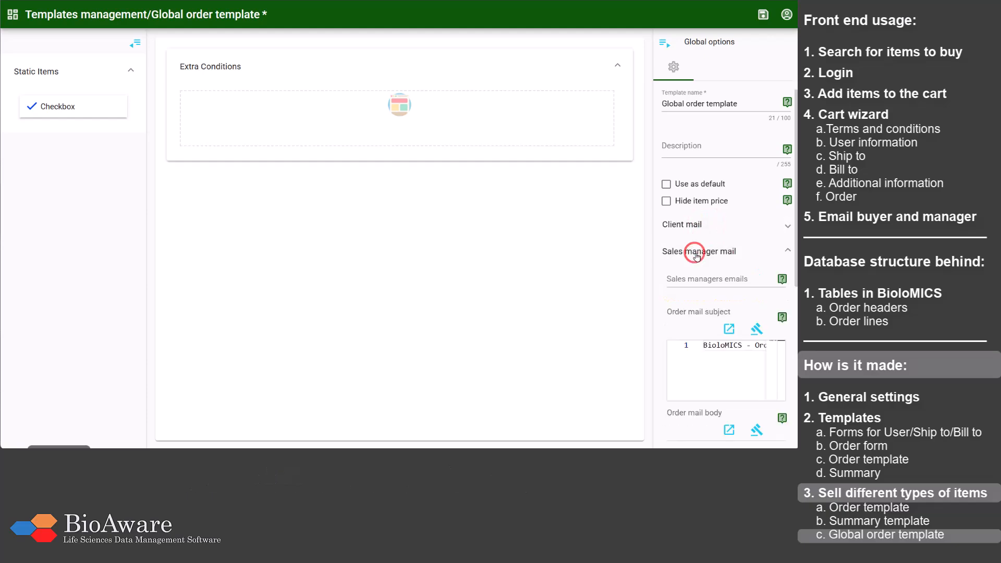
pyautogui.click(738, 254)
pyautogui.click(730, 279)
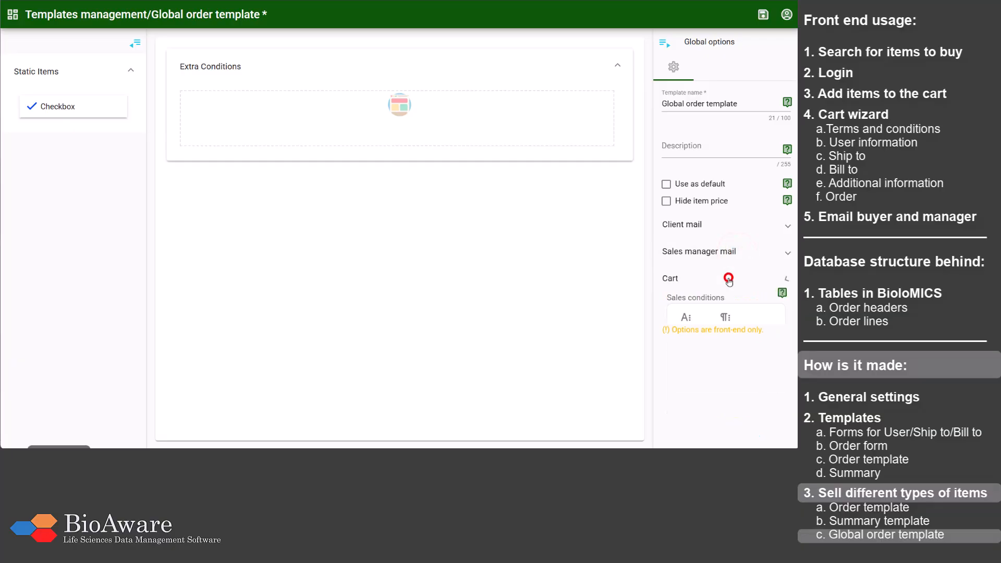
pyautogui.scroll(-1, 729, 281)
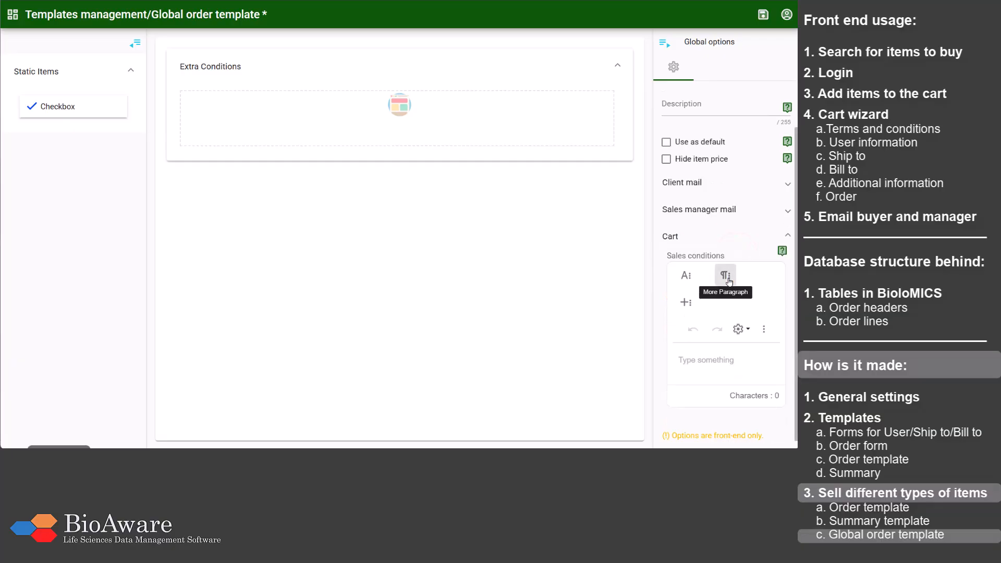
pyautogui.scroll(1, 729, 282)
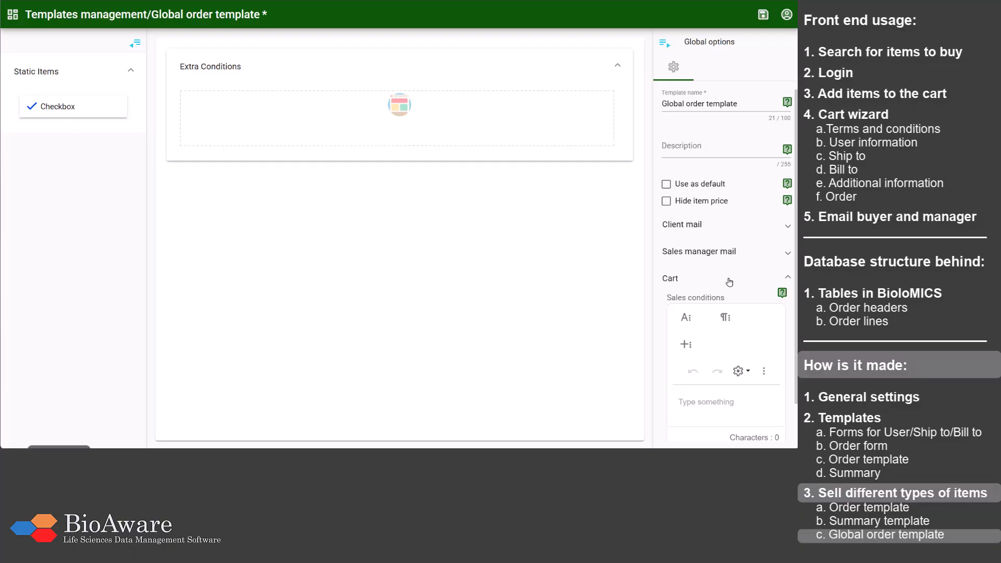
pyautogui.click(729, 279)
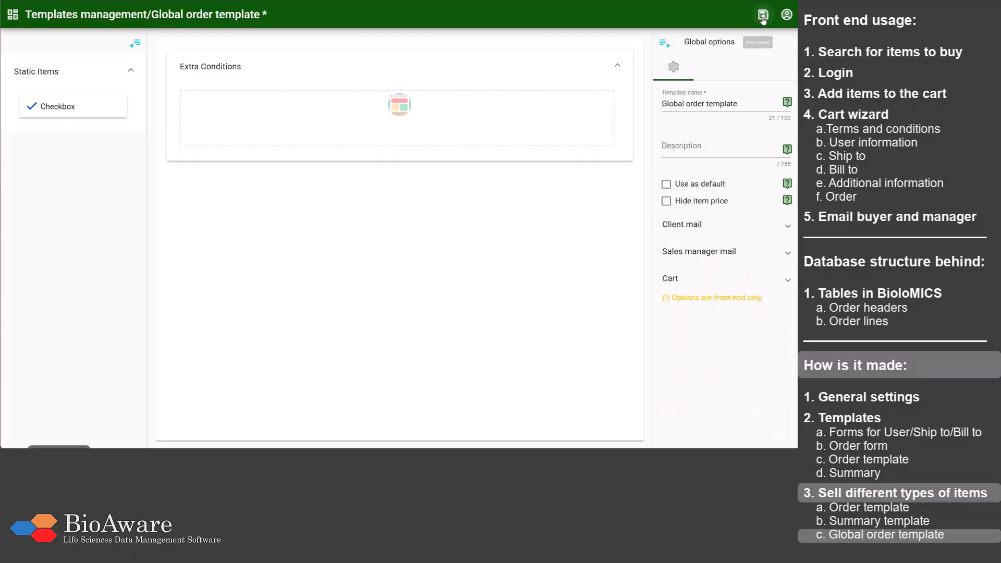